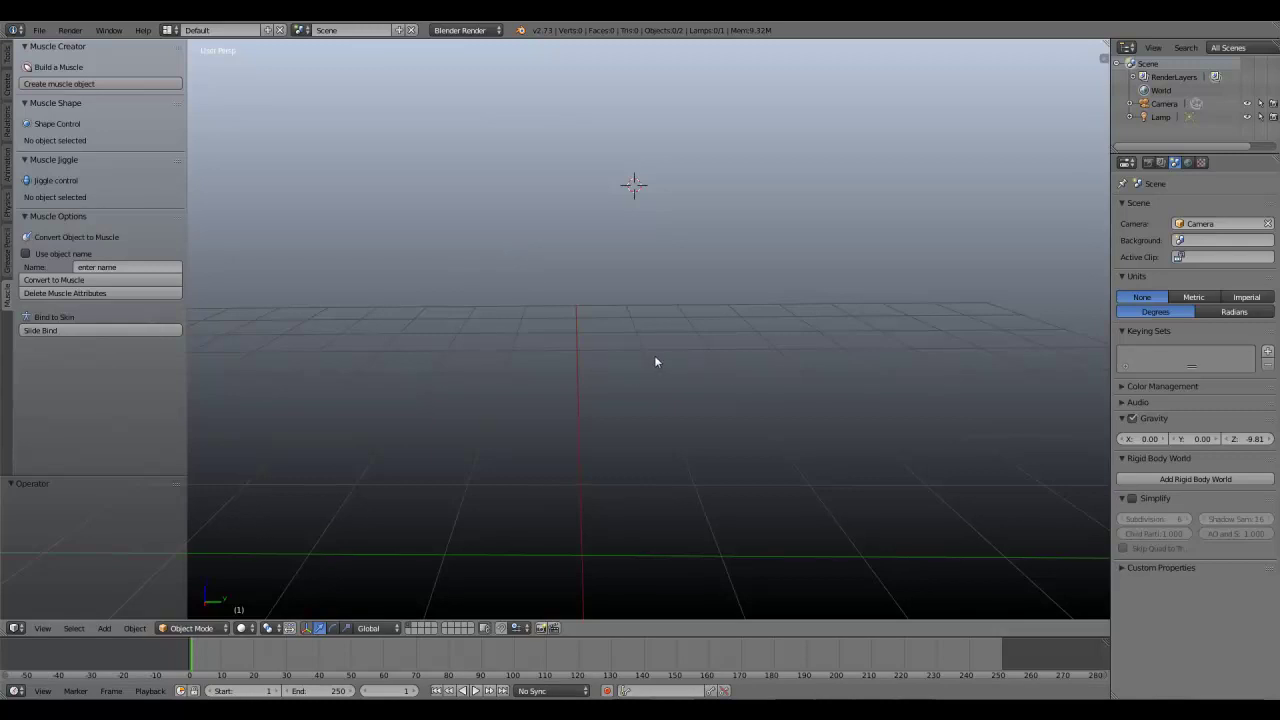
Step: Try the Slide Bind, Delete Muscle Attributes and Convert to Muscle operations with no object selected
{"action": "middle_click_drag", "start_coordinate": [597, 340], "coordinate": [437, 346]}
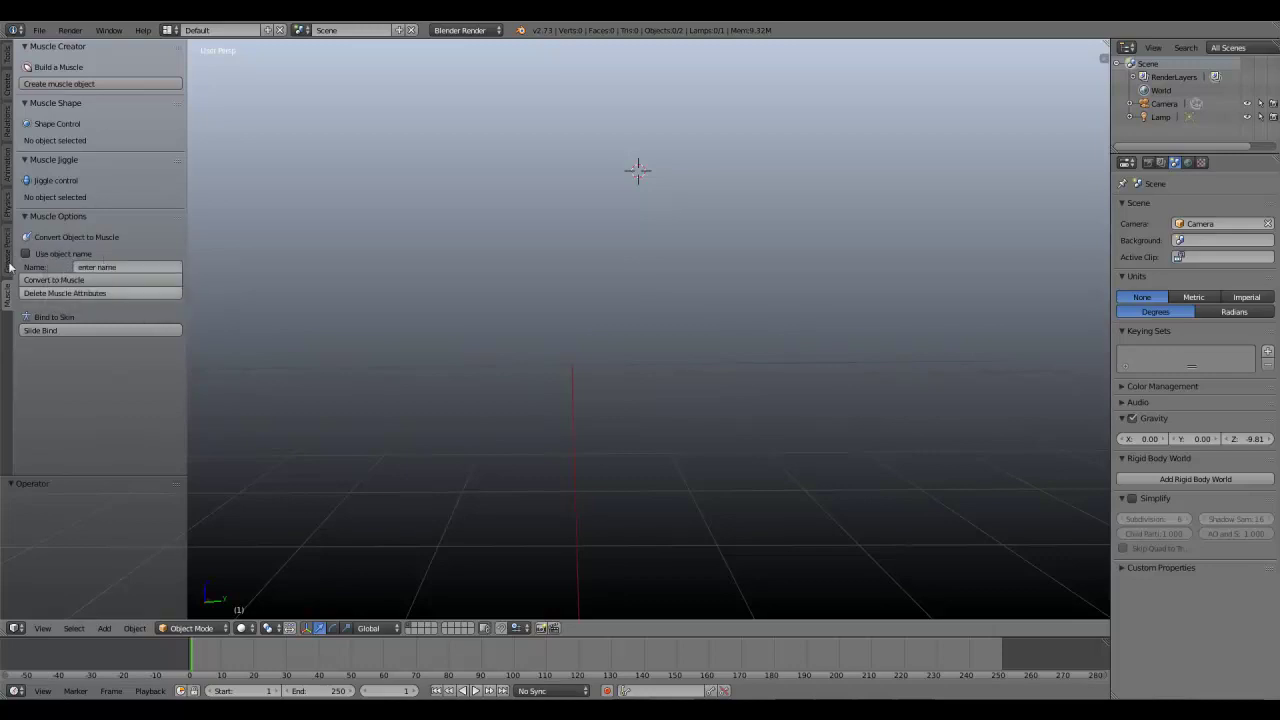
{"action": "left_click", "coordinate": [77, 331]}
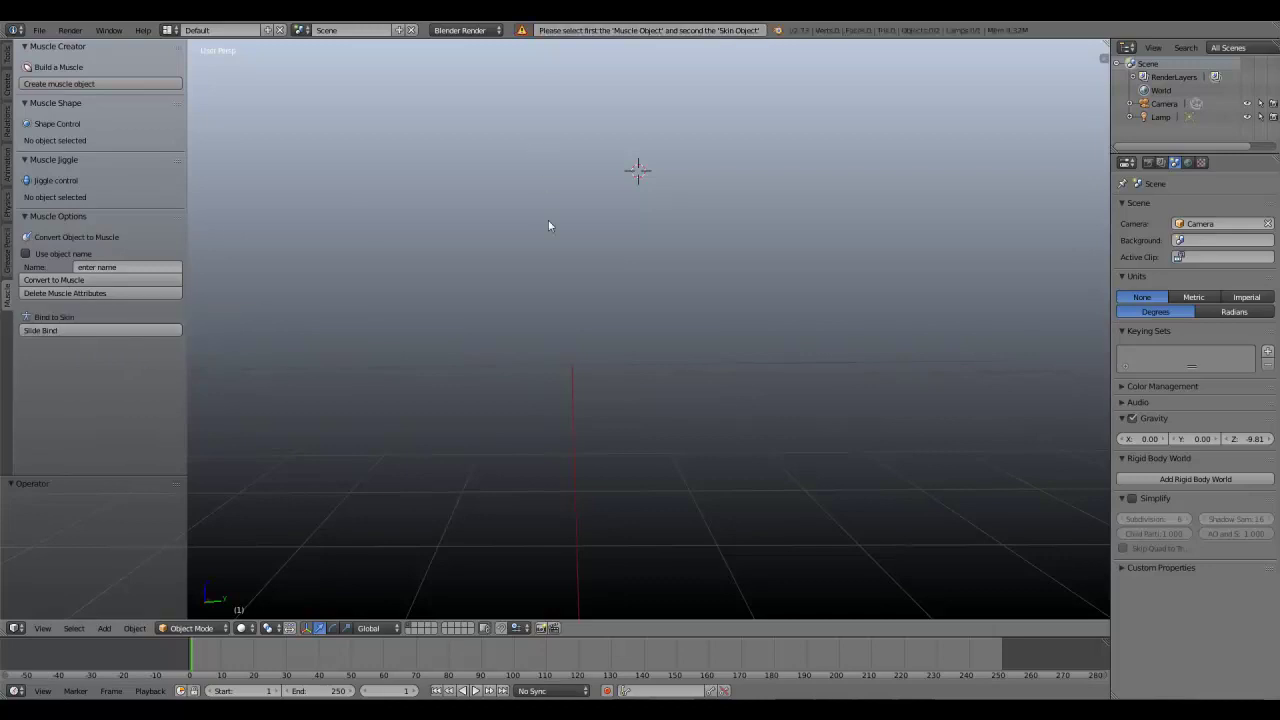
{"action": "middle_click_drag", "start_coordinate": [537, 351], "coordinate": [542, 395]}
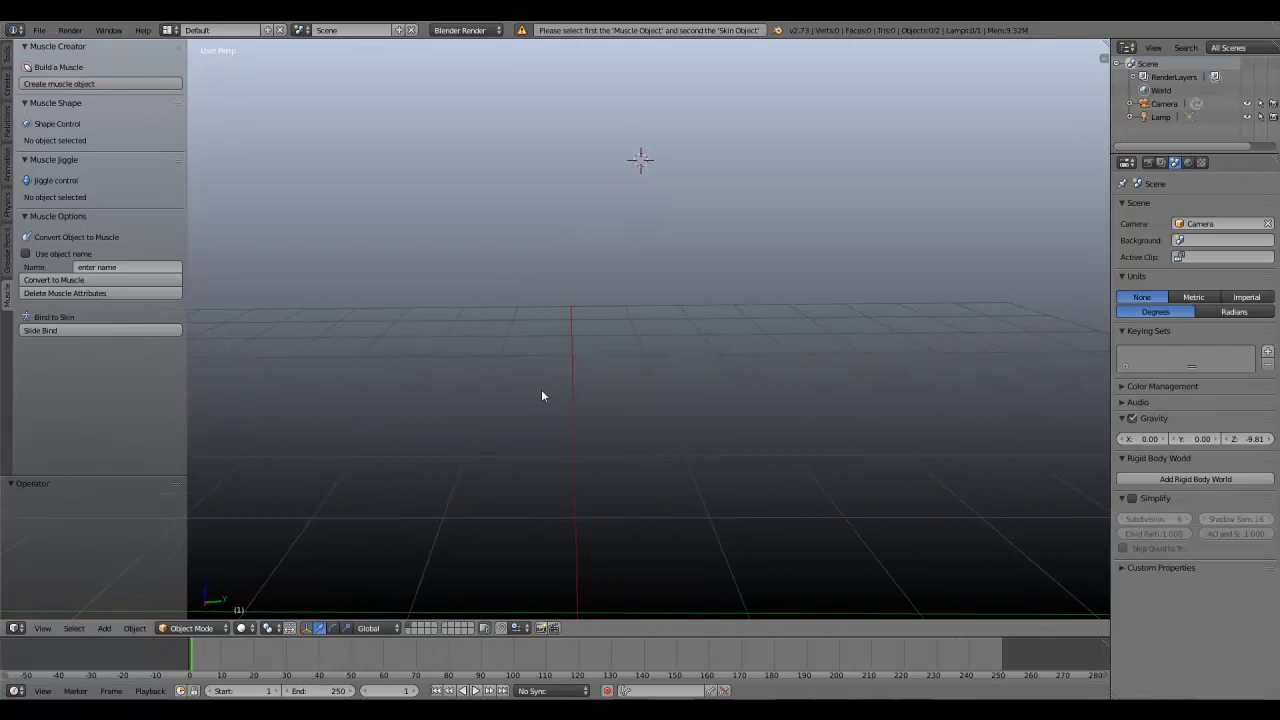
{"action": "scroll", "coordinate": [541, 396], "scroll_direction": "up", "scroll_amount": 1}
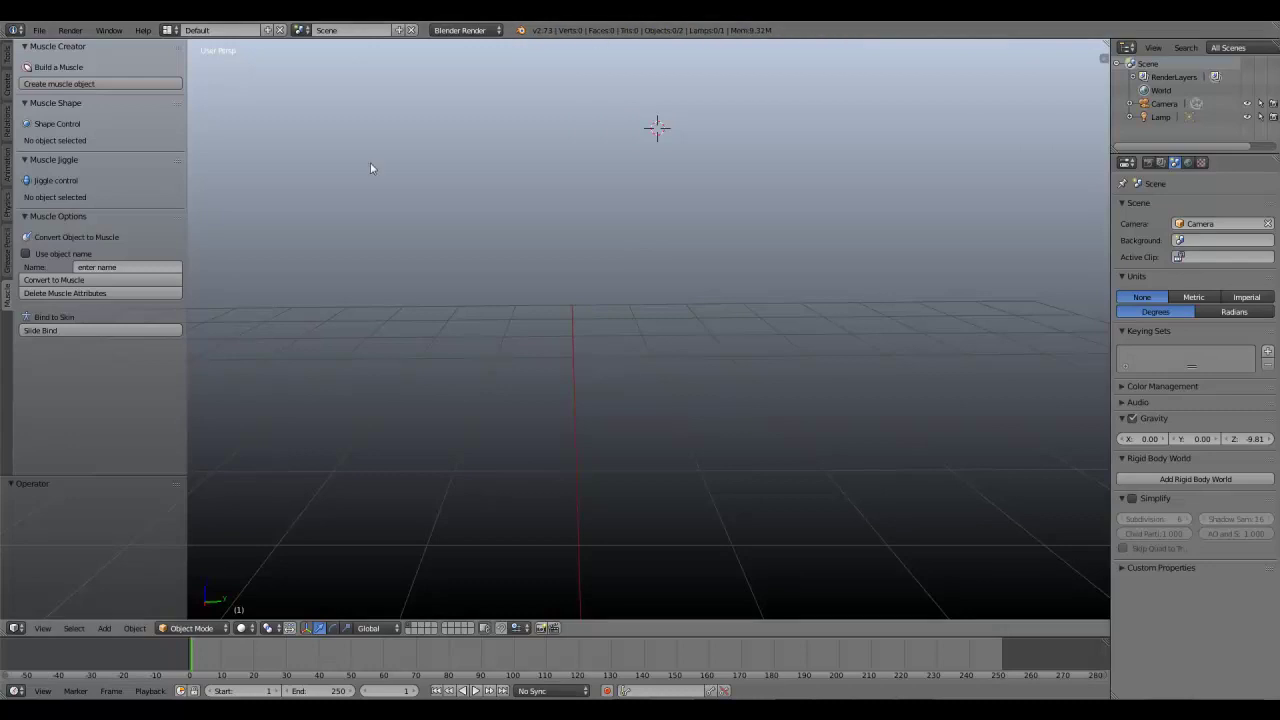
{"action": "left_click", "coordinate": [80, 293]}
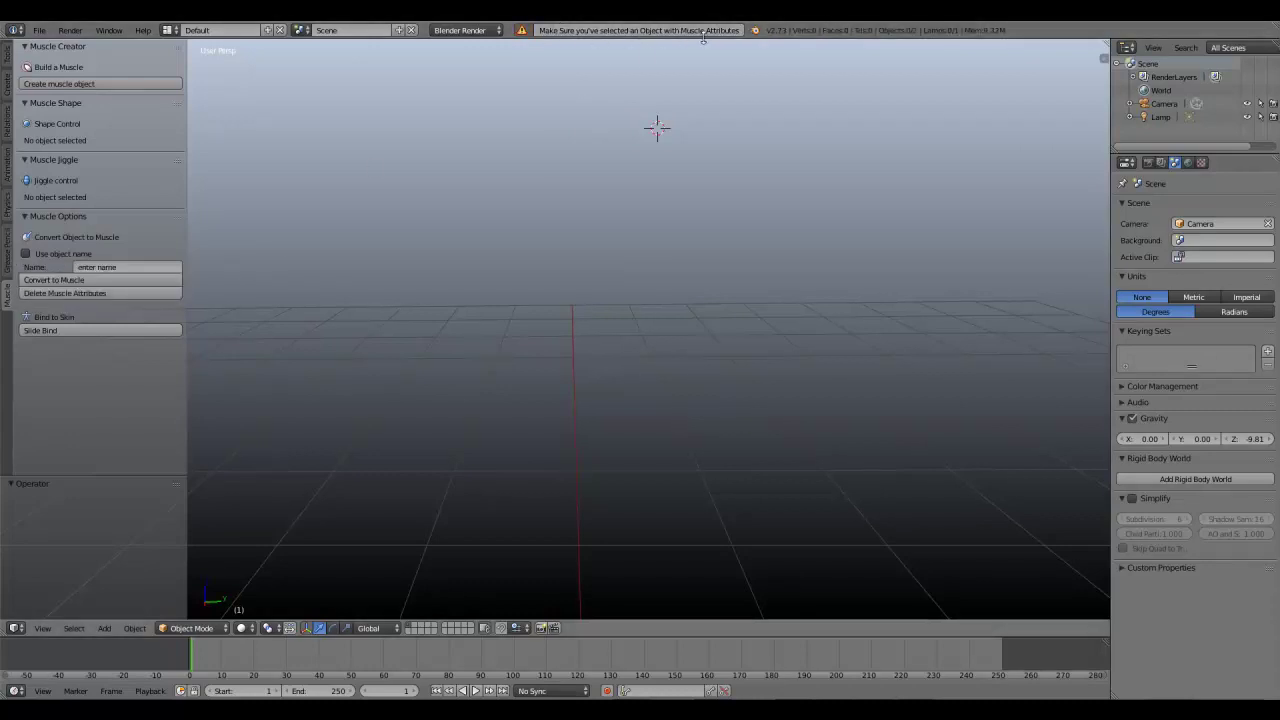
{"action": "left_click", "coordinate": [57, 282]}
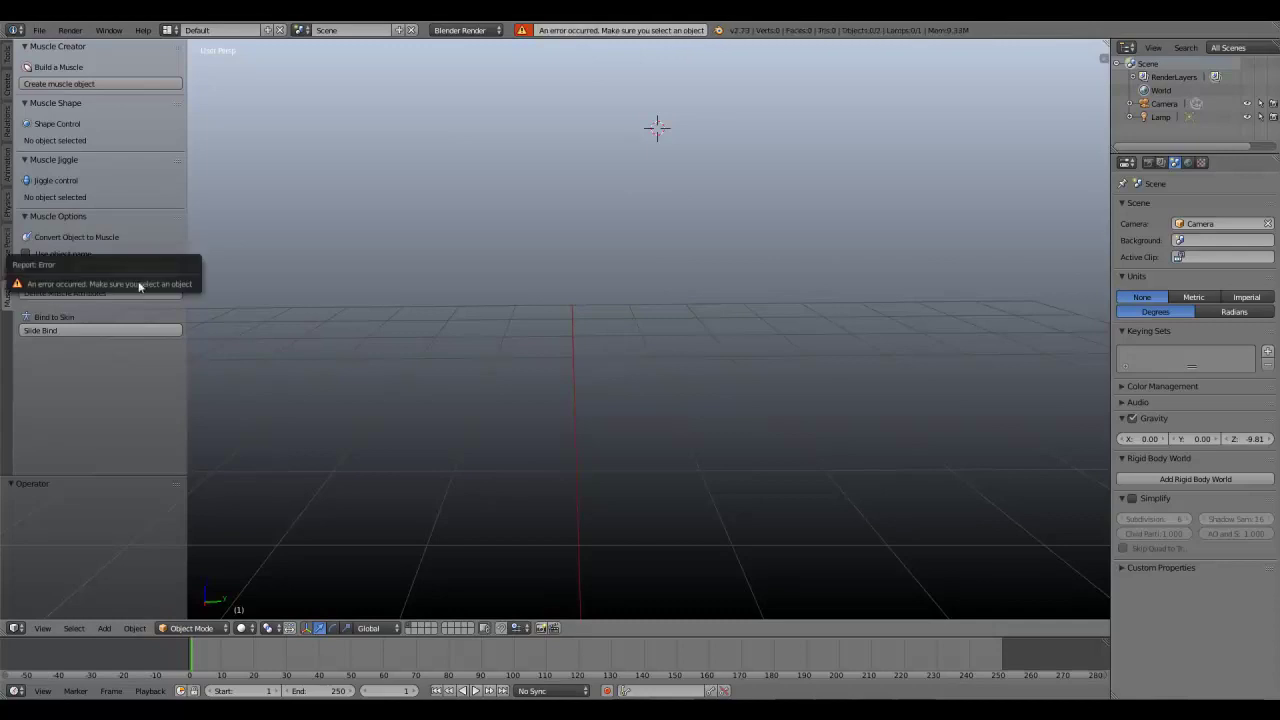
{"action": "middle_click_drag", "start_coordinate": [400, 246], "coordinate": [446, 378]}
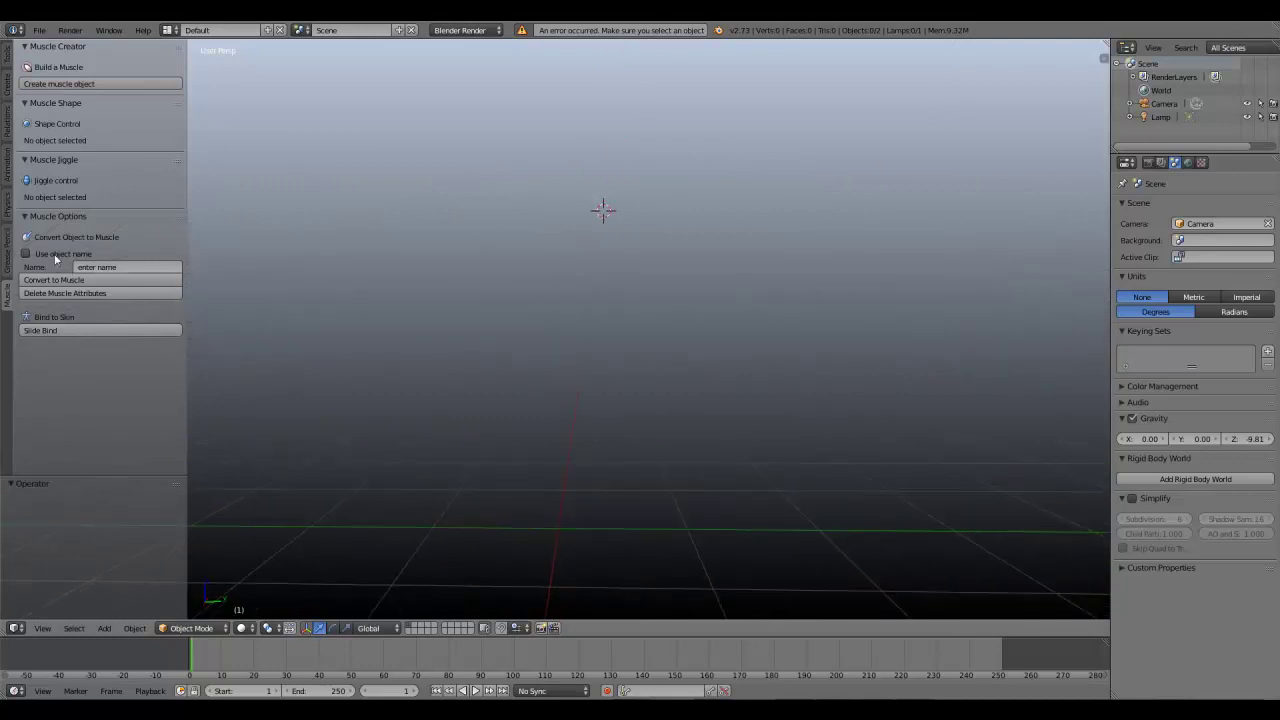
{"action": "middle_click_drag", "start_coordinate": [400, 262], "coordinate": [571, 360]}
{"action": "key", "text": "shift+a"}
{"action": "mouse_move", "coordinate": [570, 357]}
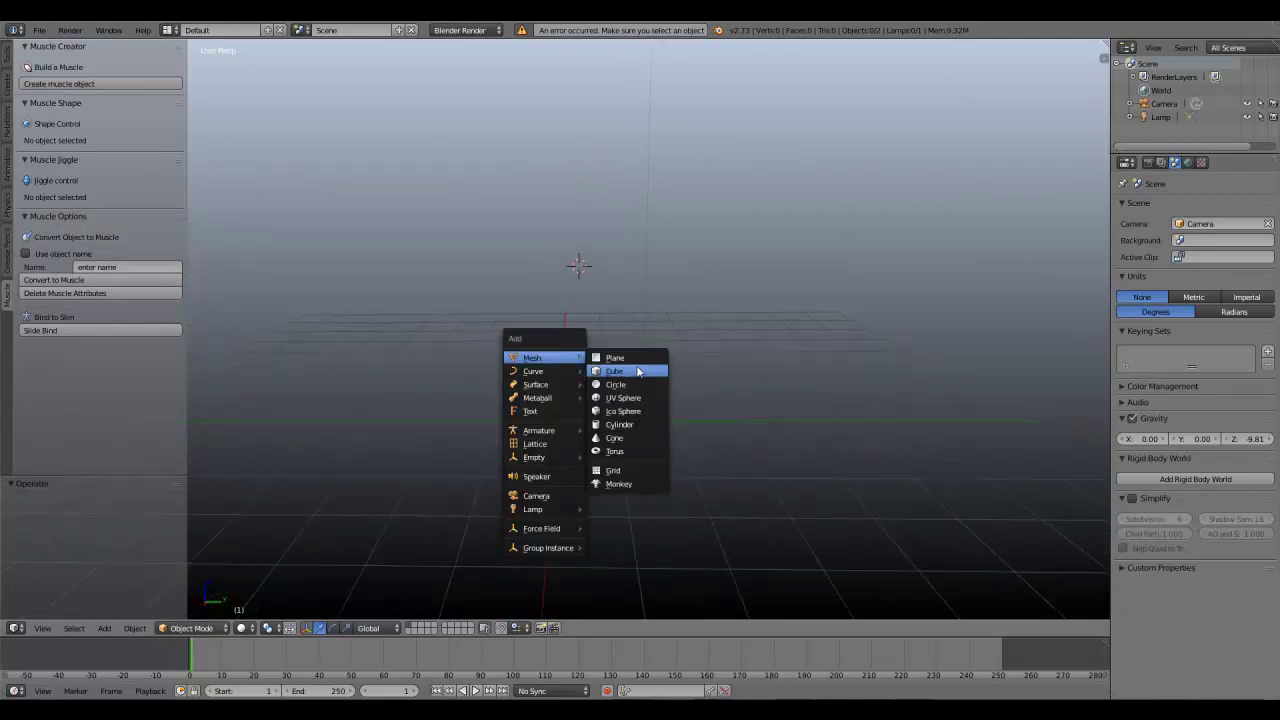
{"action": "middle_click_drag", "start_coordinate": [531, 260], "coordinate": [424, 339]}
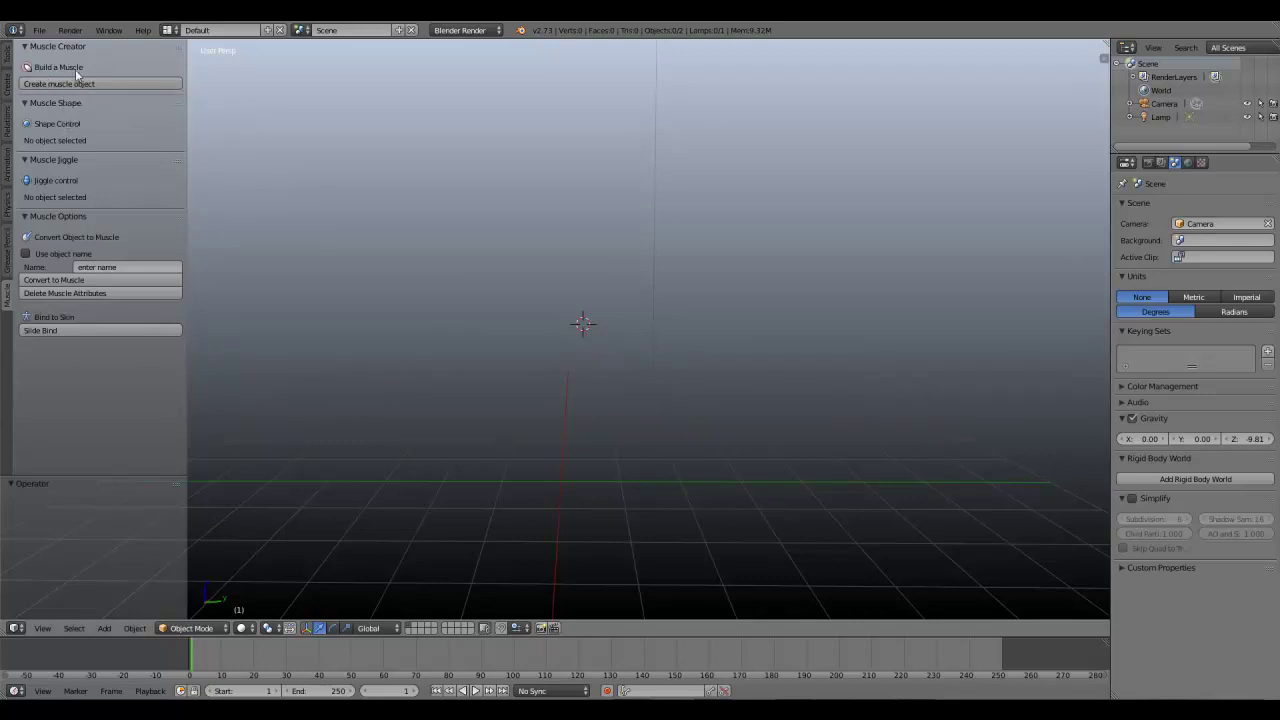
{"action": "middle_click_drag", "start_coordinate": [515, 356], "coordinate": [550, 425]}
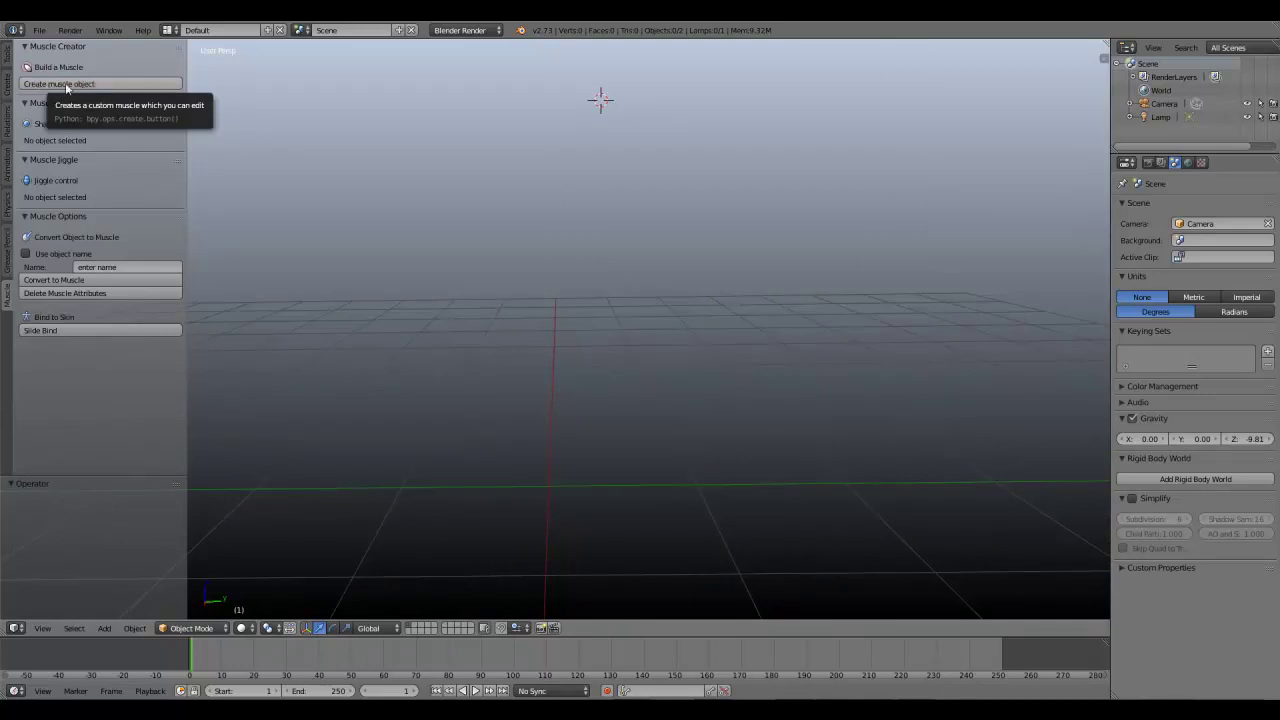
{"action": "key", "text": "shift+a"}
{"action": "left_click", "coordinate": [574, 375]}
{"action": "middle_click_drag", "start_coordinate": [574, 375], "coordinate": [586, 342]}
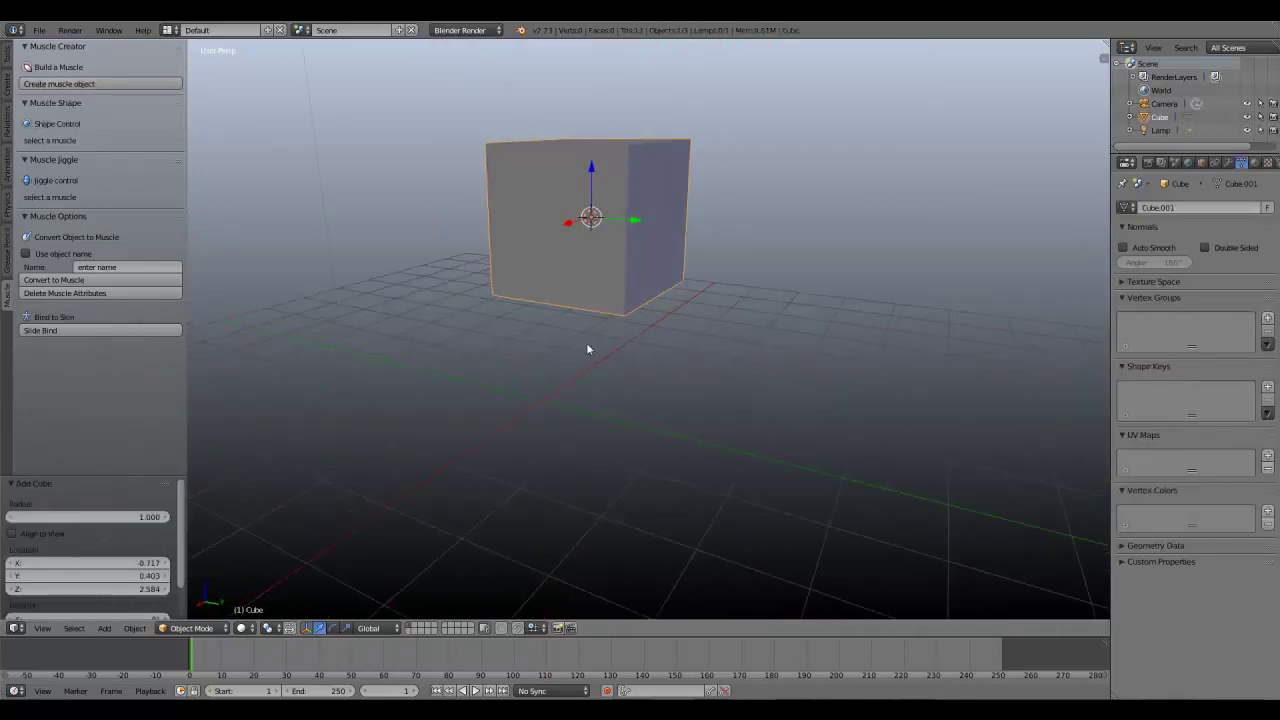
{"action": "key", "text": "x"}
{"action": "left_click", "coordinate": [637, 254]}
Step: Snap the 3D cursor to the center and add a cube there with a level 2 subdivision surface
{"action": "key", "text": "shift+s"}
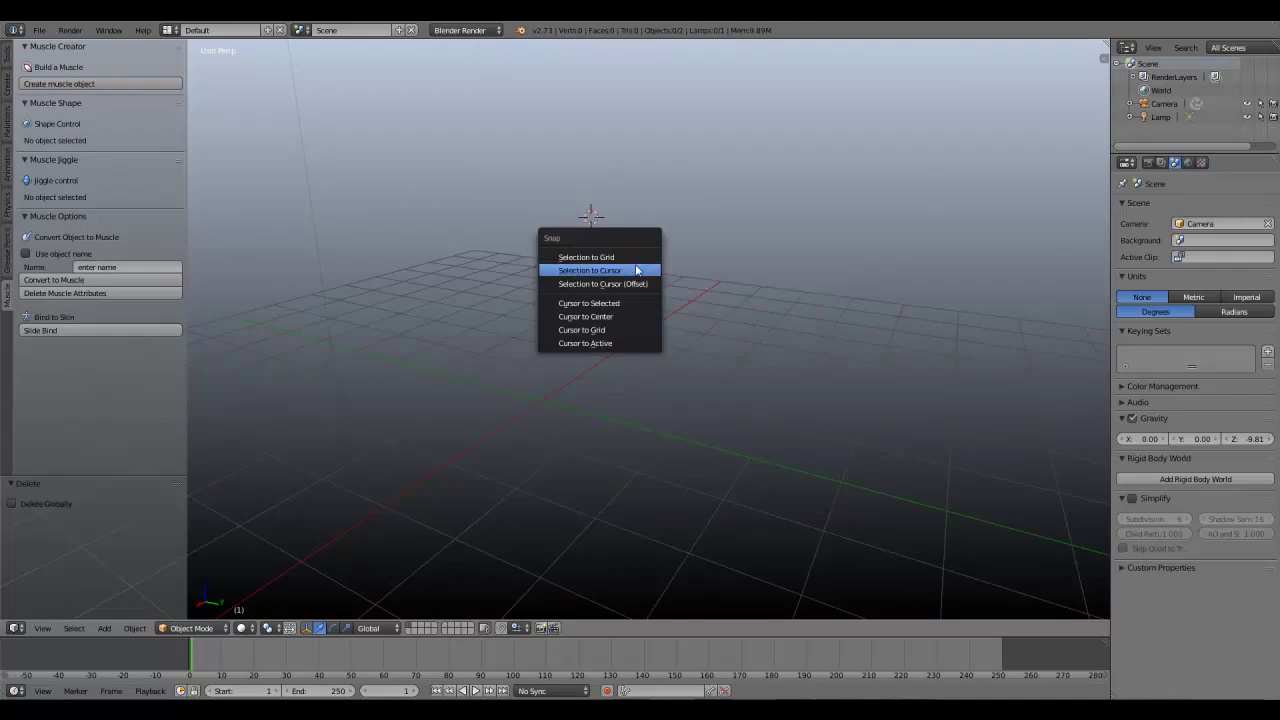
{"action": "left_click", "coordinate": [615, 316]}
{"action": "key", "text": "shift+a"}
{"action": "mouse_move", "coordinate": [590, 300]}
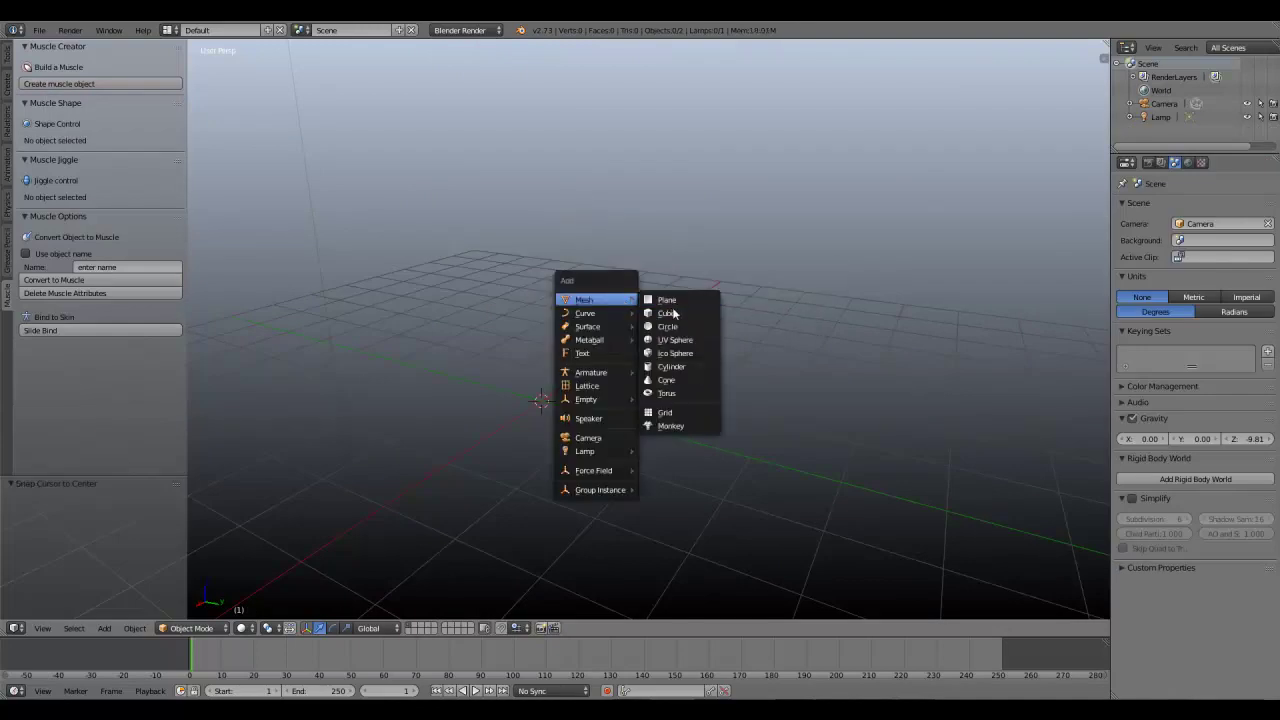
{"action": "left_click", "coordinate": [668, 313]}
{"action": "key", "text": "ctrl+2"}
{"action": "key", "text": "Tab"}
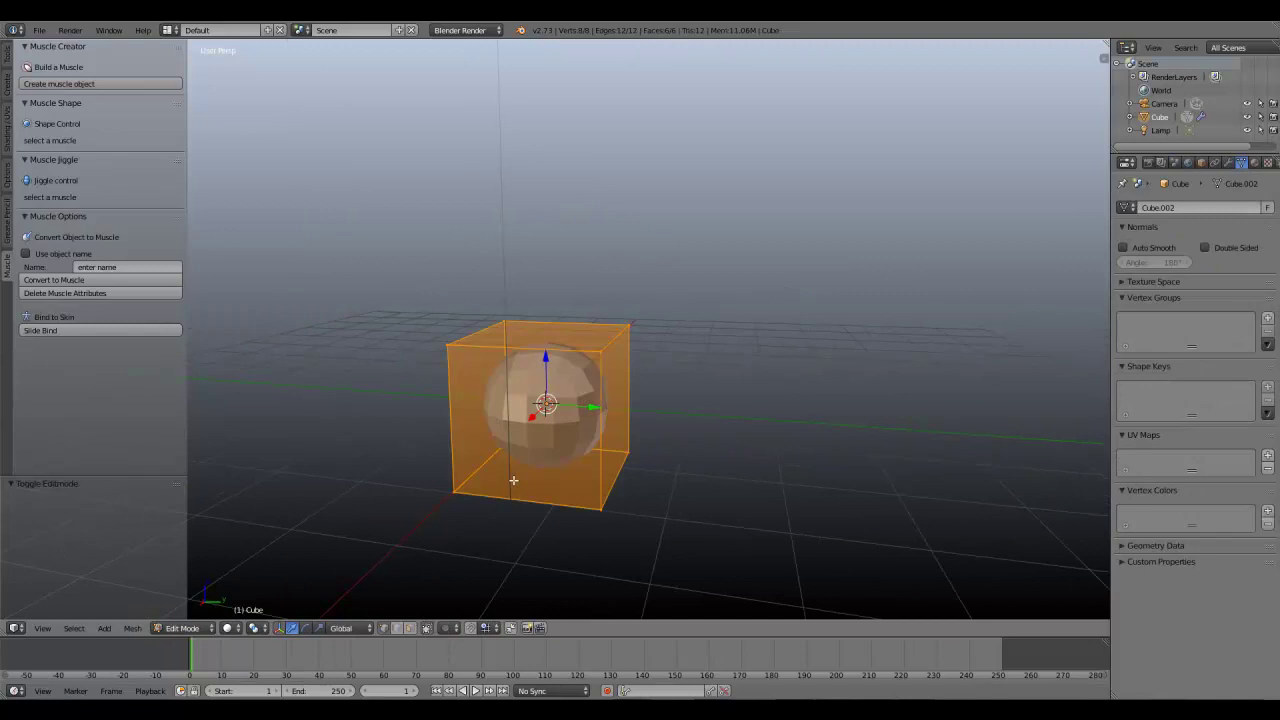
Step: Select the cube's two opposite end faces along the Y axis and extrude them in place
{"action": "left_click", "coordinate": [410, 628]}
{"action": "middle_click_drag", "start_coordinate": [647, 432], "coordinate": [548, 404]}
{"action": "right_click", "coordinate": [603, 414]}
{"action": "right_click", "coordinate": [509, 398], "text": "shift"}
{"action": "middle_click_drag", "start_coordinate": [609, 466], "coordinate": [588, 464]}
{"action": "key", "text": "e"}
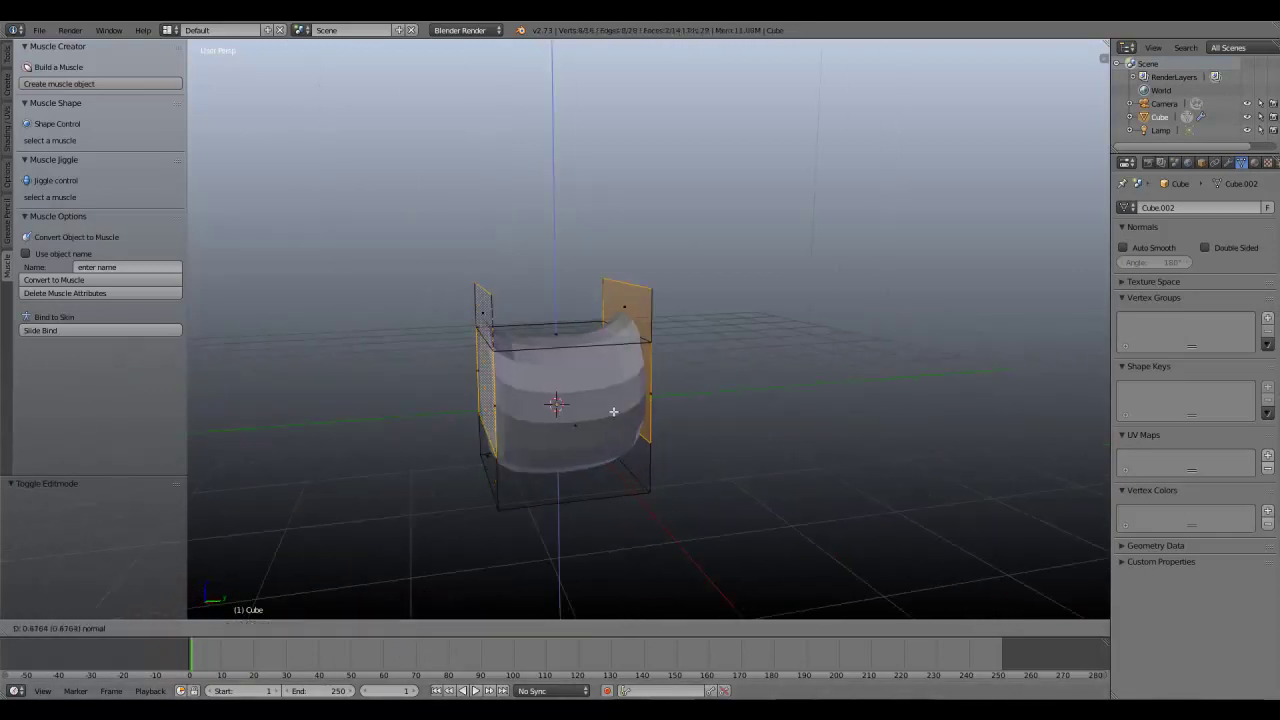
{"action": "key", "text": "Escape"}
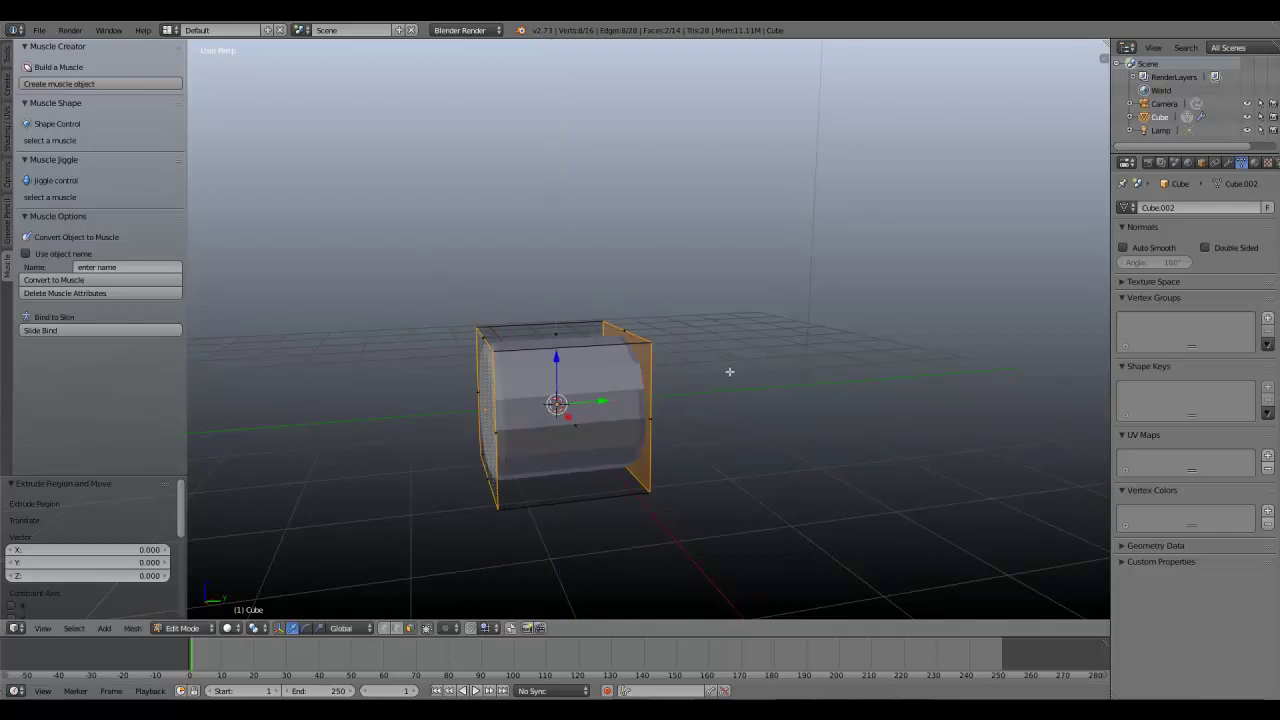
Step: Shrink the extruded end faces with Y locked, and spread them apart along Y to form a spindle shape
{"action": "key", "text": "s"}
{"action": "key", "text": "shift+y"}
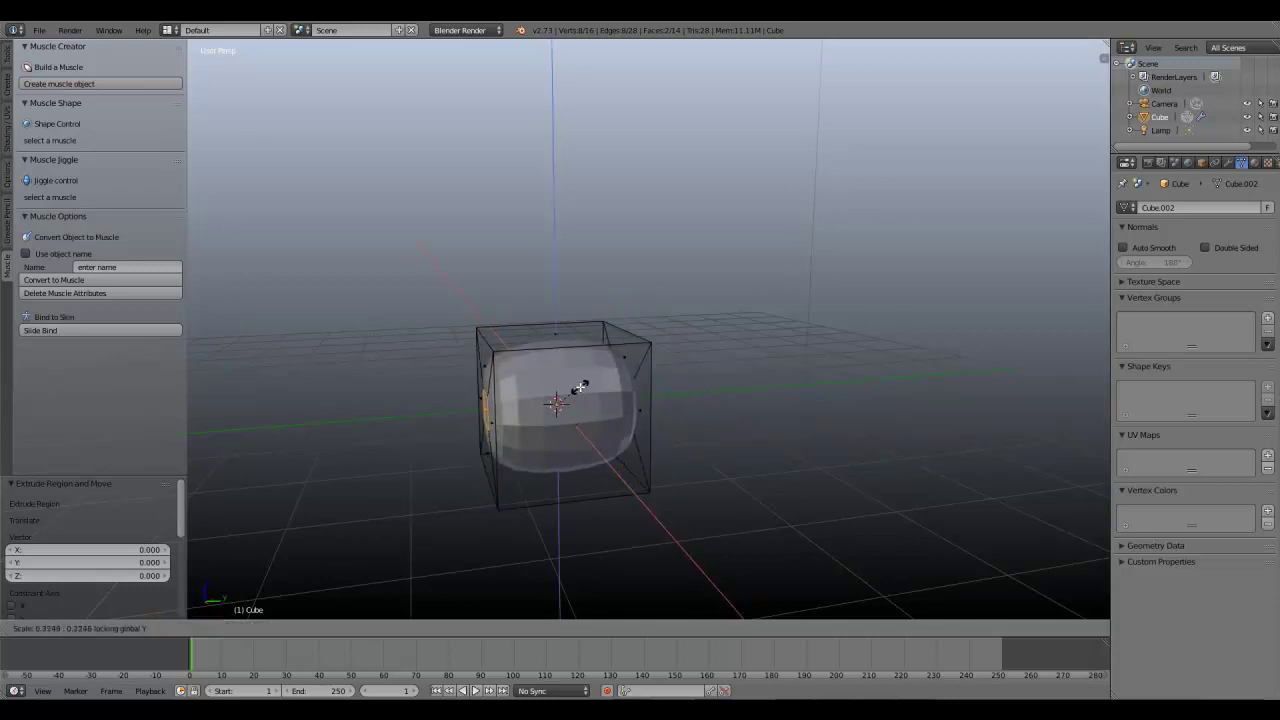
{"action": "left_click", "coordinate": [586, 382]}
{"action": "key", "text": "s"}
{"action": "key", "text": "y"}
{"action": "left_click", "coordinate": [914, 320]}
{"action": "key", "text": "Tab"}
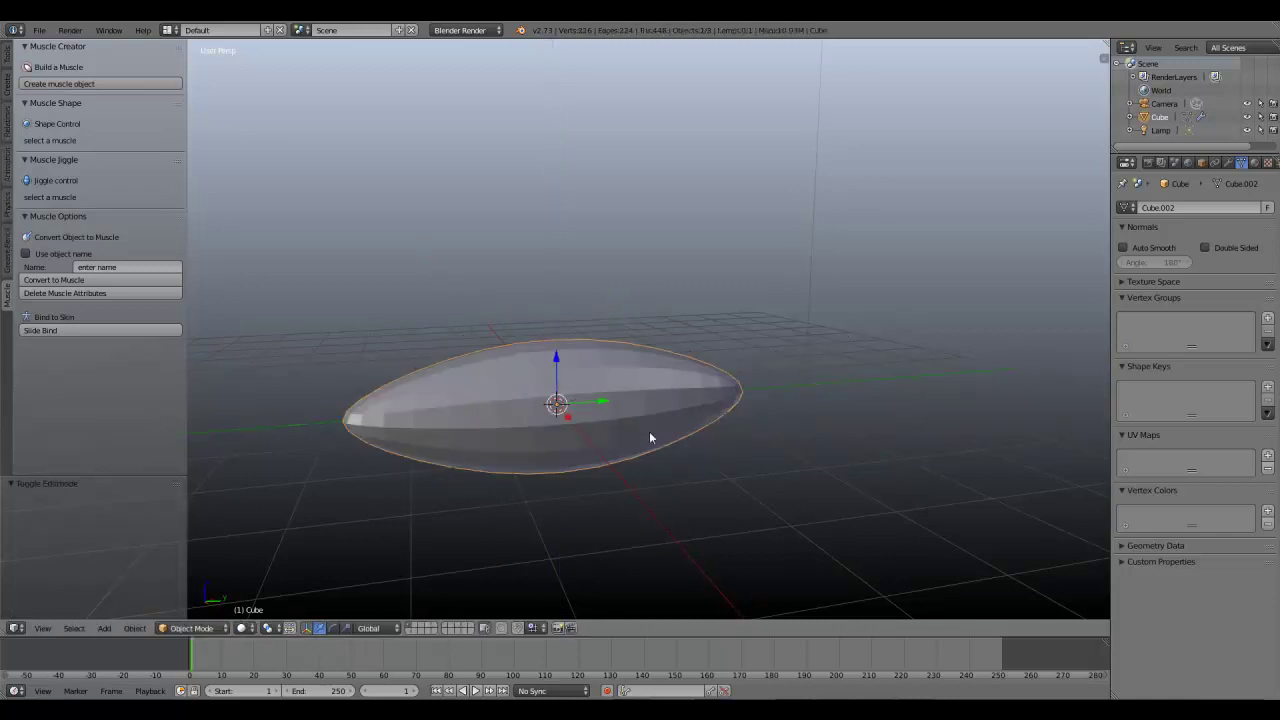
Step: Check the hand-modelled spindle's mesh cage and delete the whole object
{"action": "key", "text": "a"}
{"action": "right_click", "coordinate": [614, 384]}
{"action": "middle_click_drag", "start_coordinate": [649, 431], "coordinate": [497, 350]}
{"action": "key", "text": "Tab"}
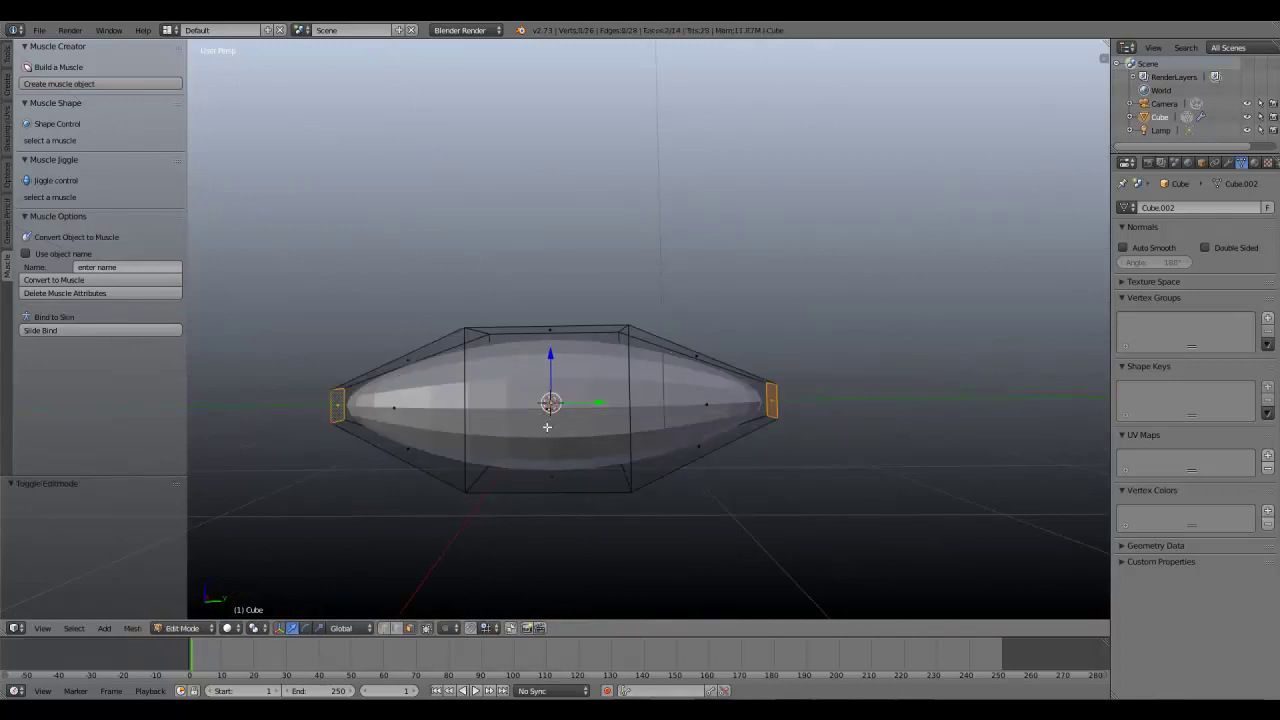
{"action": "key", "text": "Tab"}
{"action": "key", "text": "x"}
{"action": "left_click", "coordinate": [589, 353]}
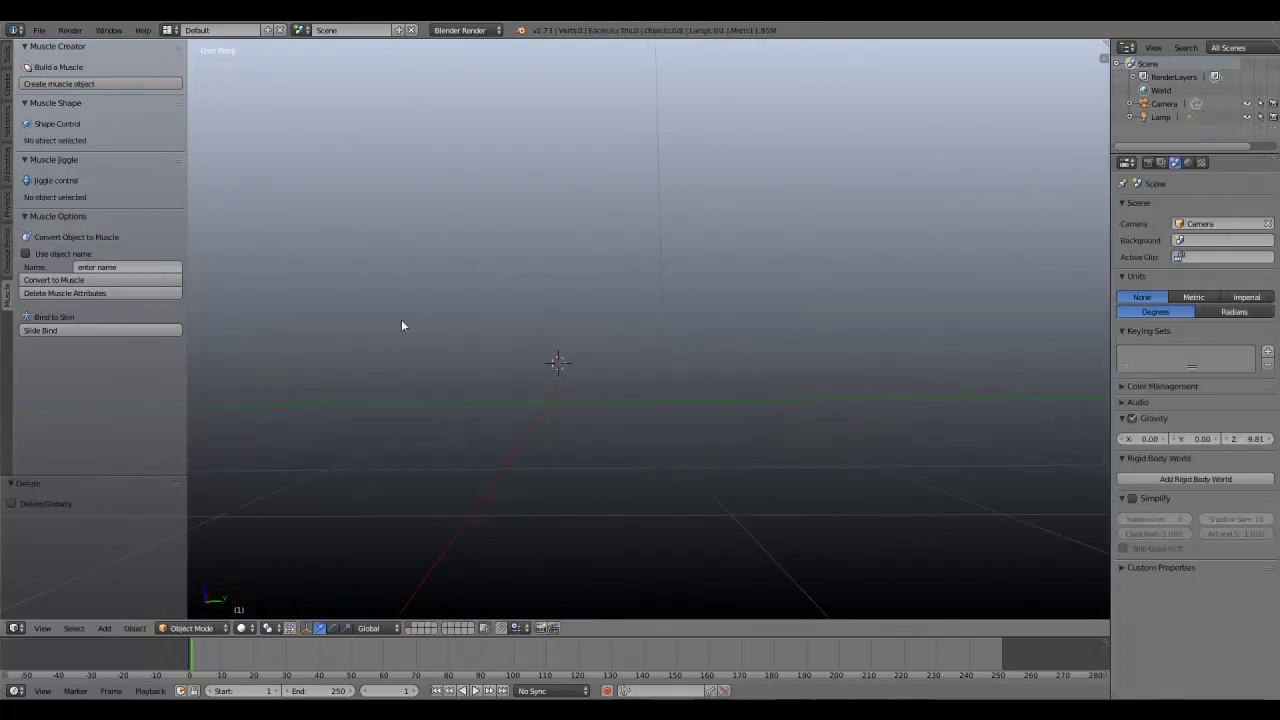
Step: Create a muscle object with the Muscle Creator and select it in the viewport
{"action": "left_click", "coordinate": [57, 84]}
{"action": "middle_click_drag", "start_coordinate": [500, 300], "coordinate": [420, 340]}
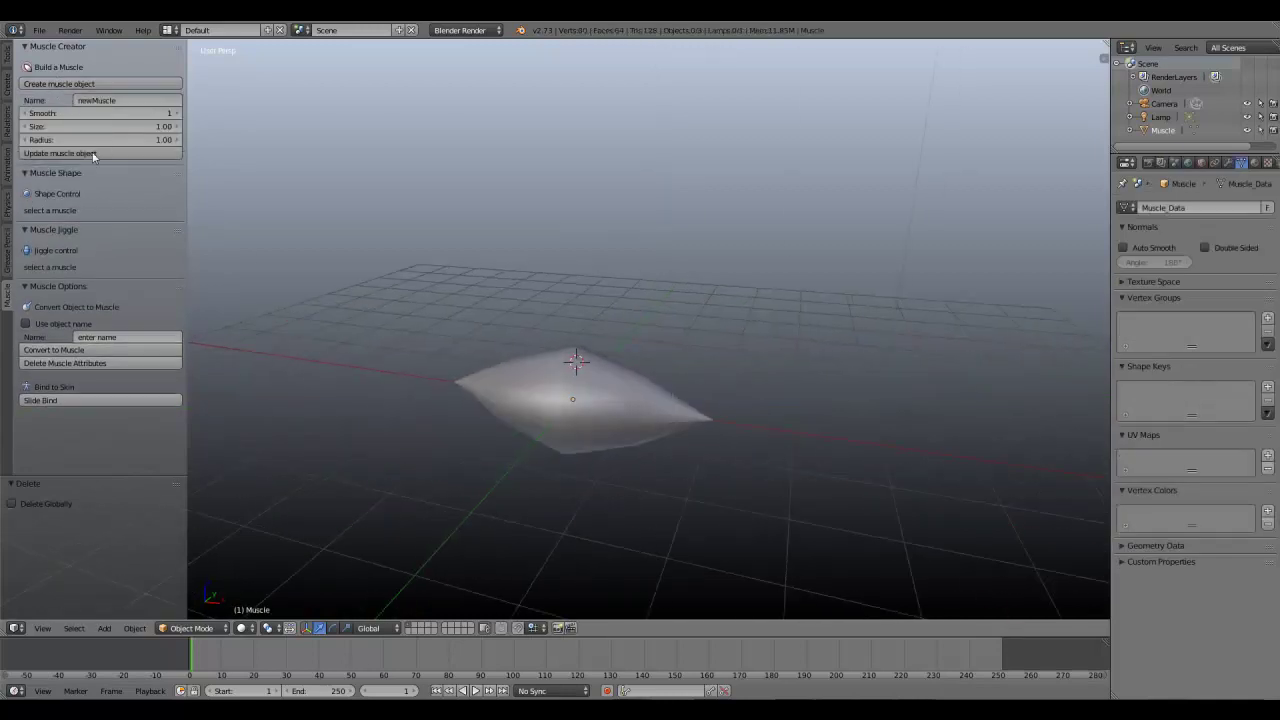
{"action": "middle_click_drag", "start_coordinate": [495, 398], "coordinate": [693, 410]}
{"action": "scroll", "coordinate": [650, 406], "scroll_direction": "up", "scroll_amount": 2}
{"action": "right_click", "coordinate": [578, 396]}
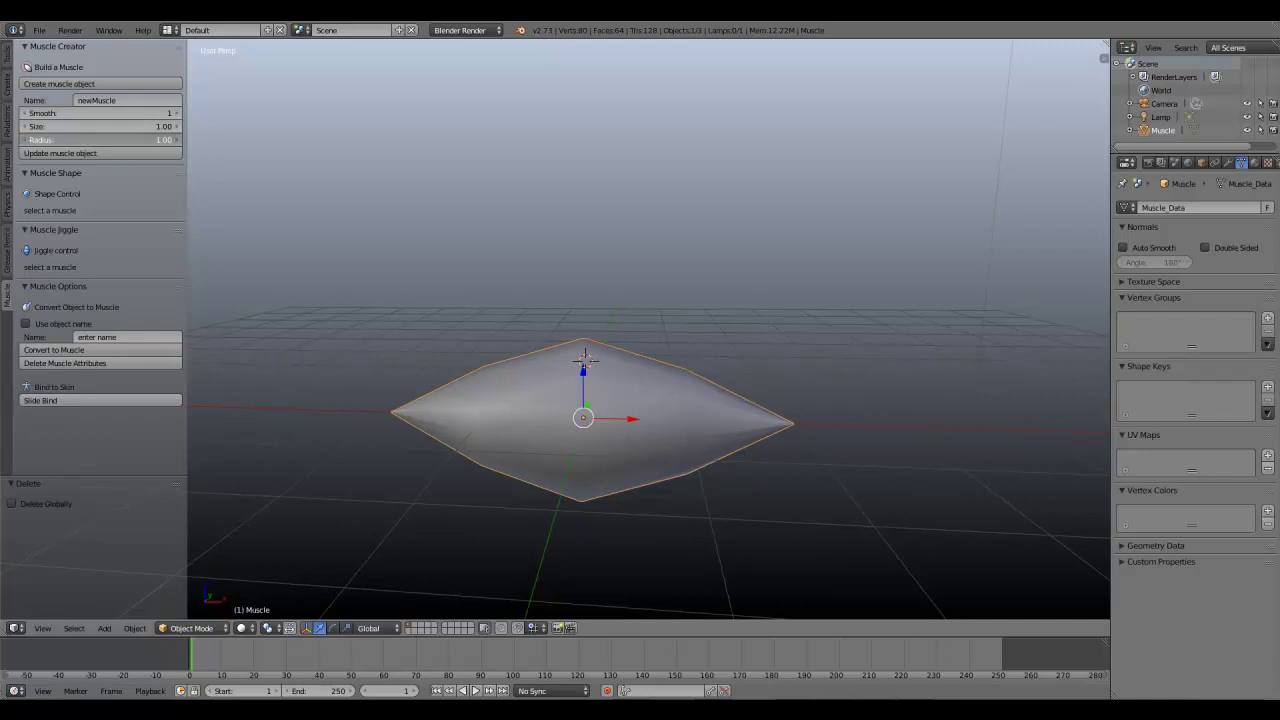
Step: Set the muscle's size to 0.73 and radius to 0.52, and apply the update to the muscle object
{"action": "left_click_drag", "start_coordinate": [67, 140], "coordinate": [95, 126]}
{"action": "left_click", "coordinate": [67, 153]}
{"action": "left_click", "coordinate": [84, 152]}
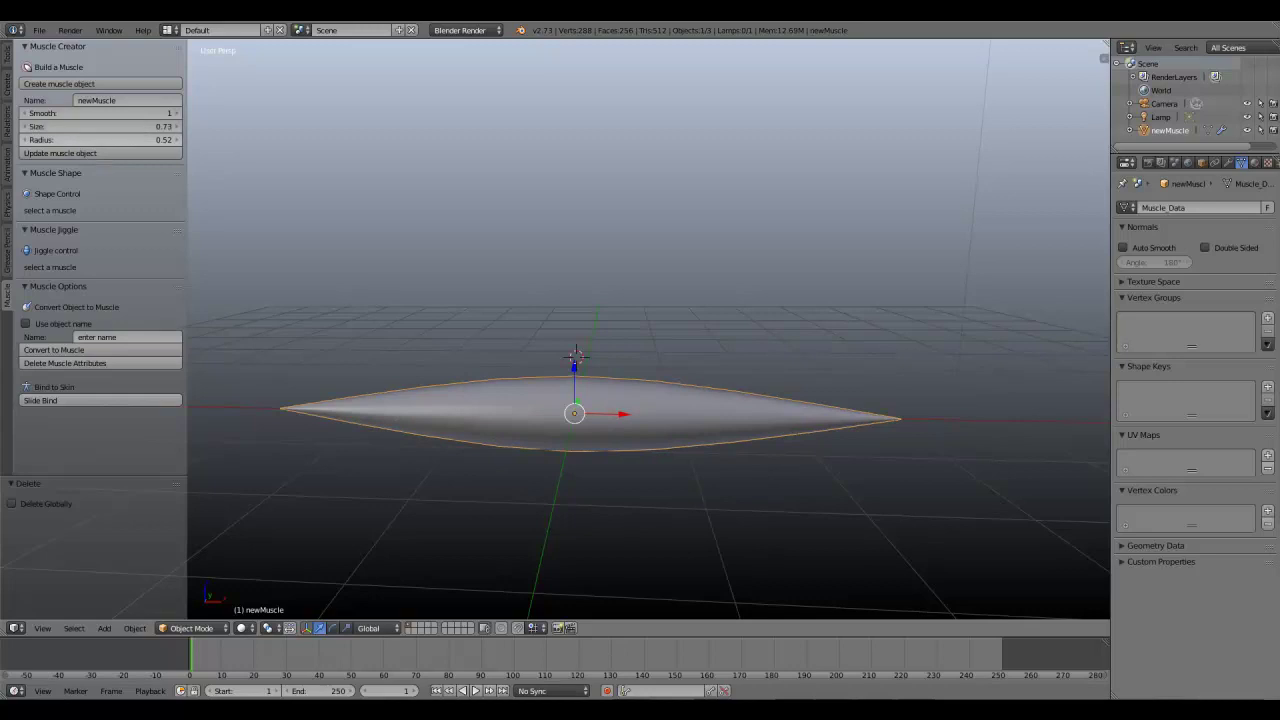
{"action": "left_click", "coordinate": [67, 153]}
{"action": "key", "text": "a"}
{"action": "middle_click_drag", "start_coordinate": [588, 355], "coordinate": [596, 405]}
{"action": "scroll", "coordinate": [596, 411], "scroll_direction": "up", "scroll_amount": 3}
{"action": "right_click", "coordinate": [529, 438]}
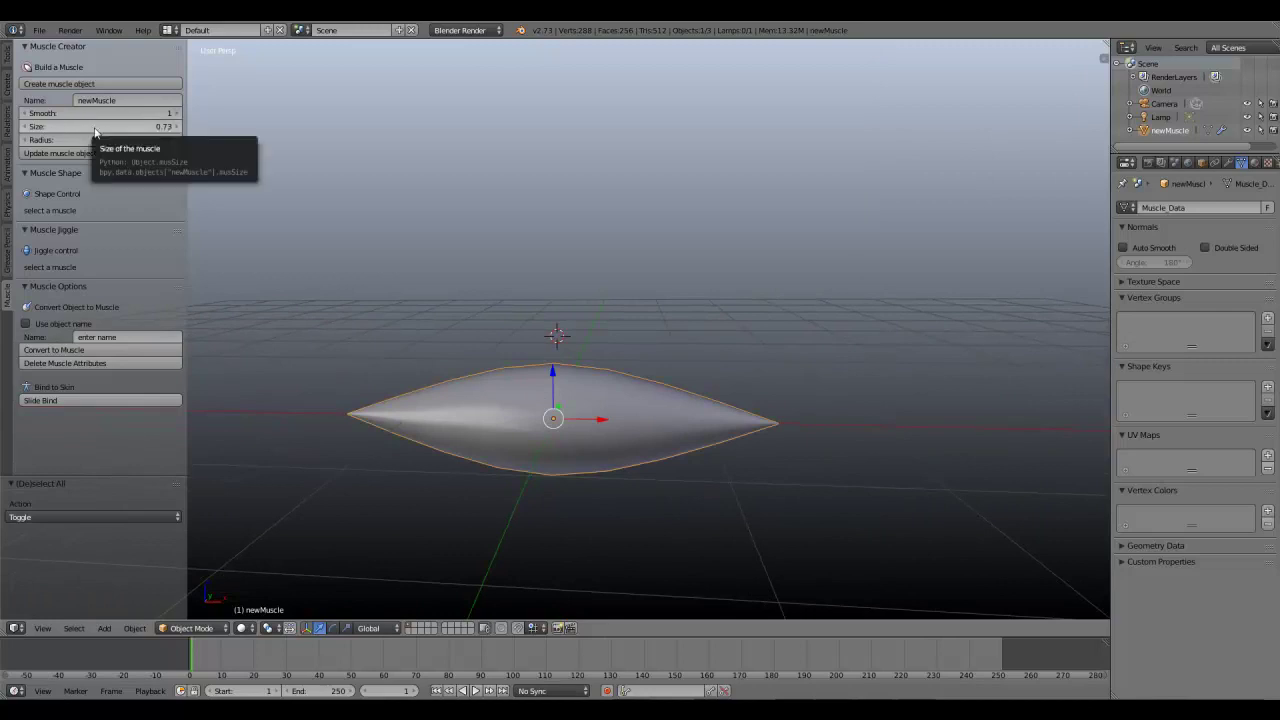
Step: Create two more muscle objects and space them out along the Y axis, one at about 2.58 units and the other farther out
{"action": "middle_click_drag", "start_coordinate": [600, 380], "coordinate": [580, 407]}
{"action": "middle_click_drag", "start_coordinate": [642, 457], "coordinate": [636, 423], "text": "shift"}
{"action": "scroll", "coordinate": [636, 423], "scroll_direction": "up", "scroll_amount": 4}
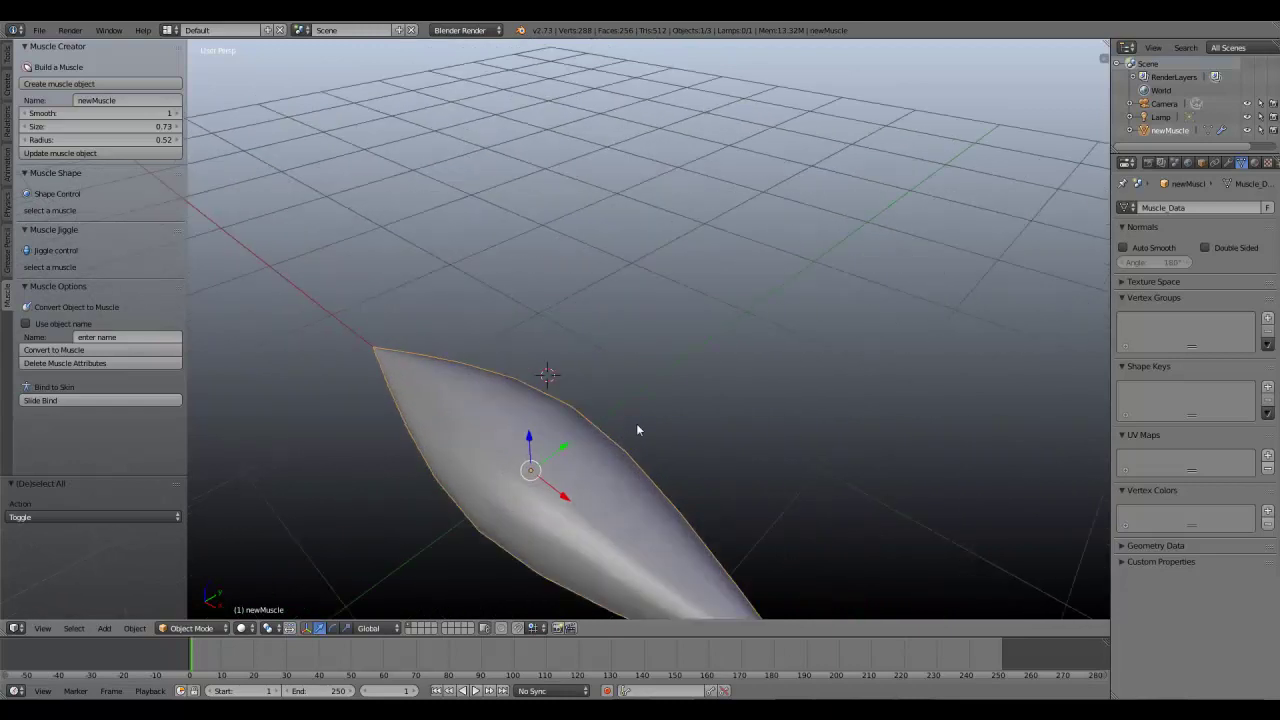
{"action": "middle_click_drag", "start_coordinate": [593, 503], "coordinate": [578, 391], "text": "shift"}
{"action": "scroll", "coordinate": [490, 338], "scroll_direction": "down", "scroll_amount": 2}
{"action": "middle_click_drag", "start_coordinate": [459, 327], "coordinate": [552, 381]}
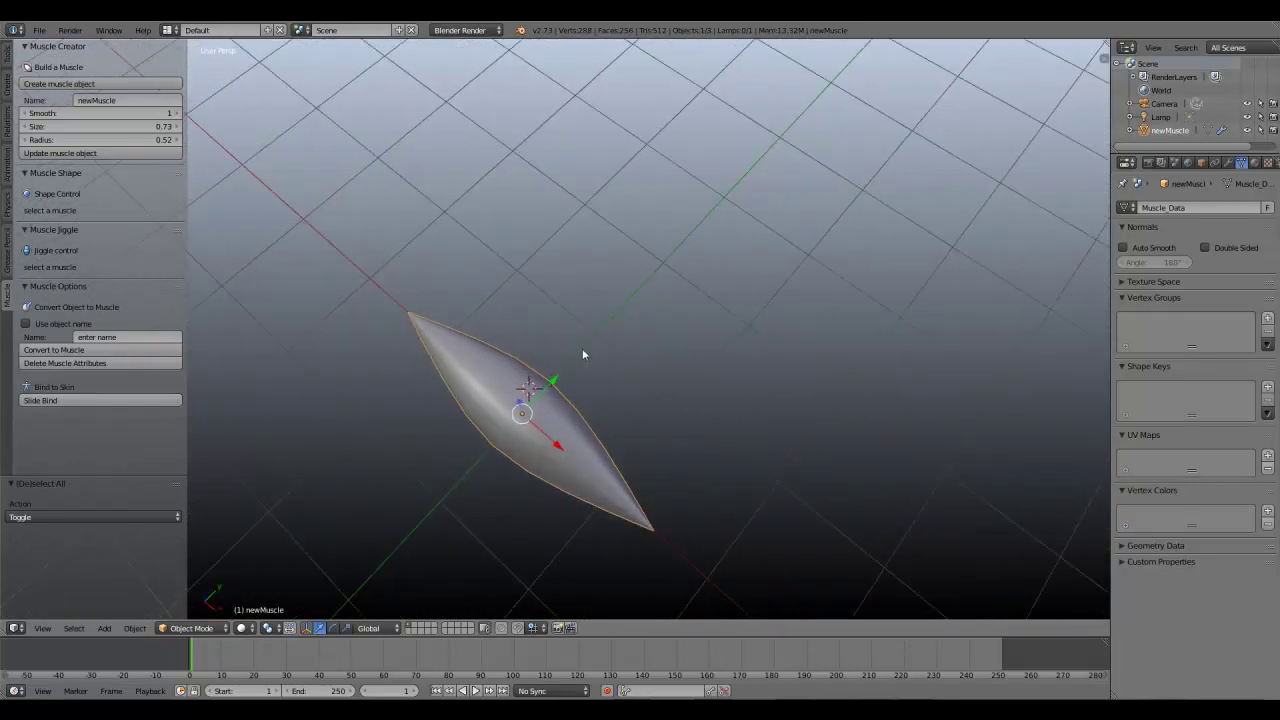
{"action": "scroll", "coordinate": [588, 352], "scroll_direction": "down", "scroll_amount": 3}
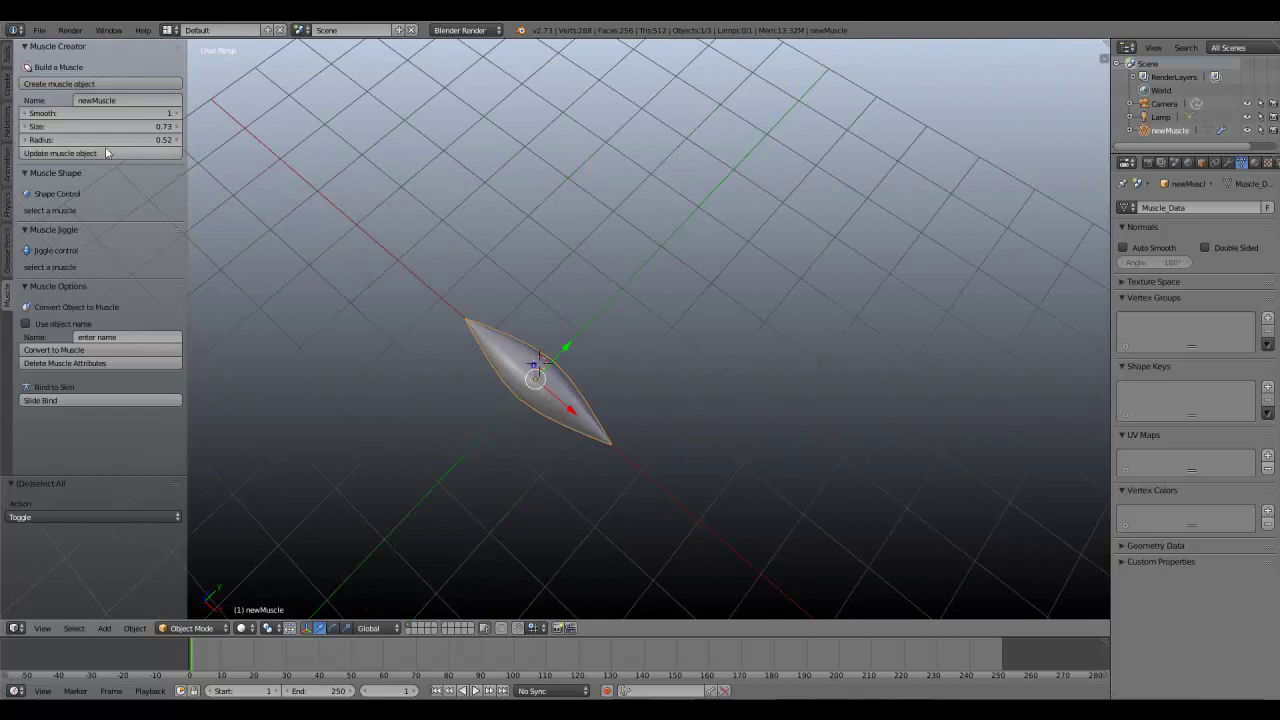
{"action": "left_click", "coordinate": [77, 85]}
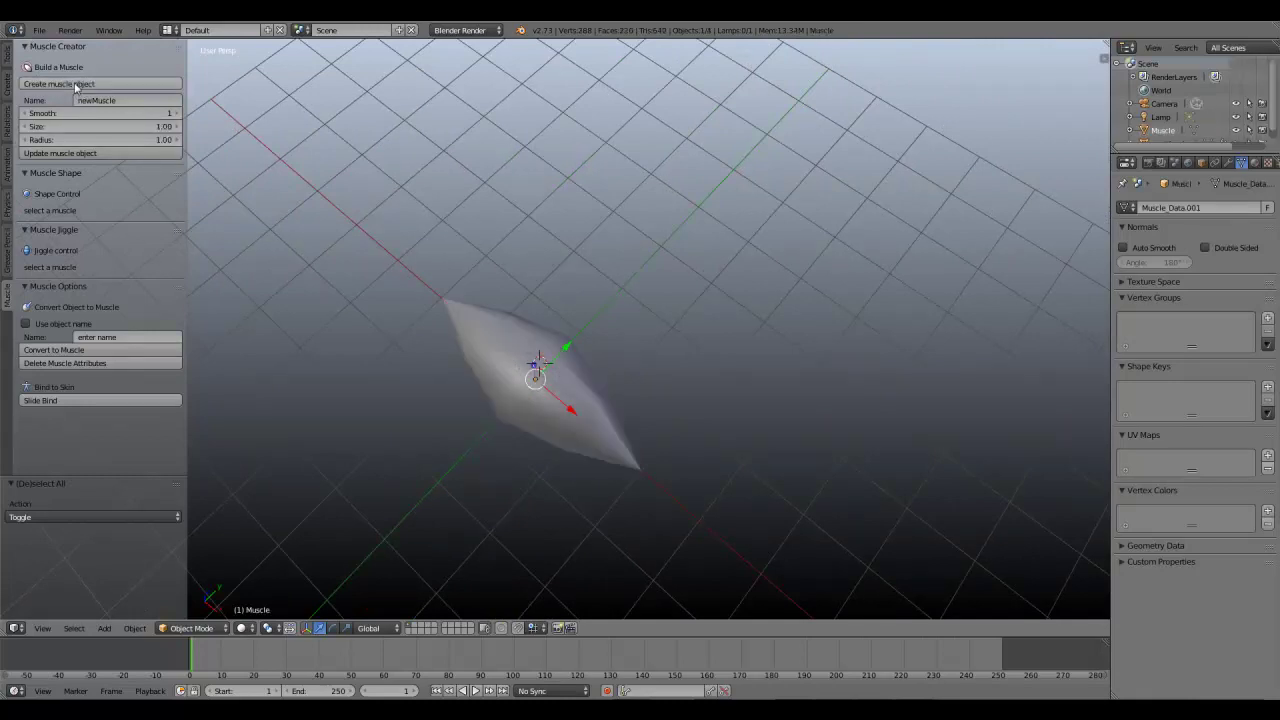
{"action": "left_click_drag", "start_coordinate": [568, 347], "coordinate": [677, 233]}
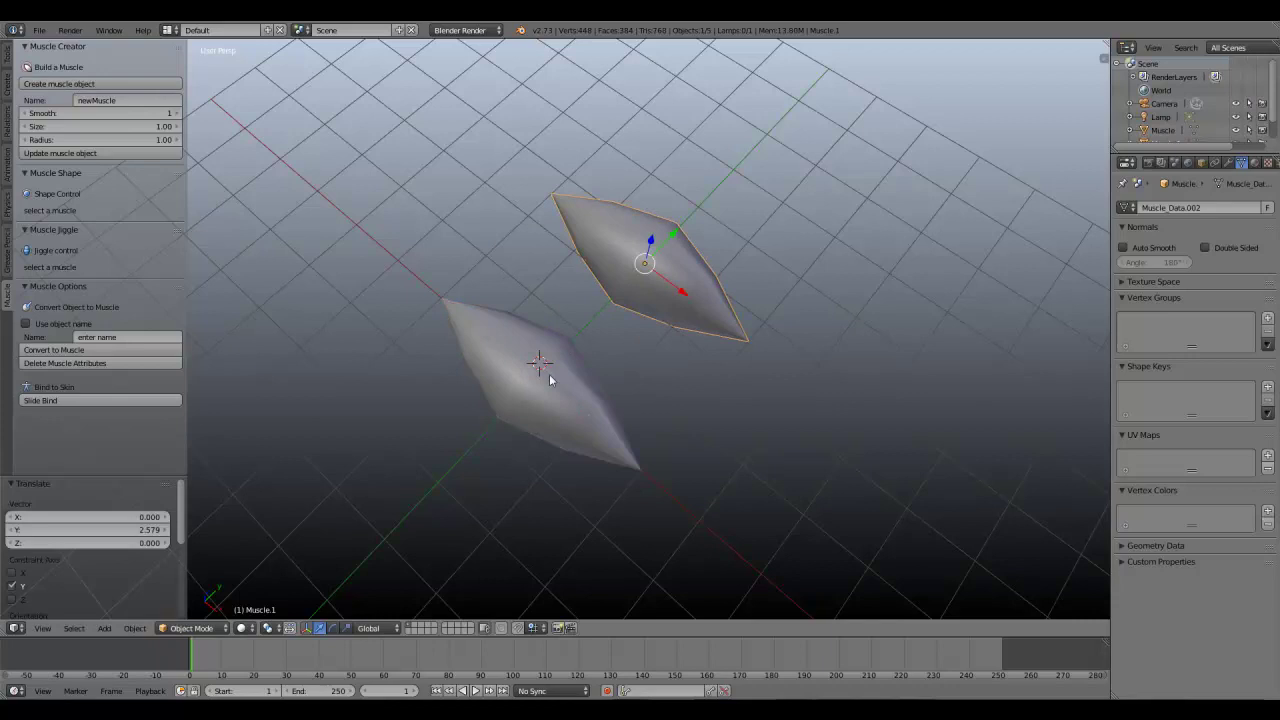
{"action": "right_click", "coordinate": [552, 375]}
{"action": "left_click_drag", "start_coordinate": [571, 348], "coordinate": [766, 151]}
{"action": "key", "text": "a"}
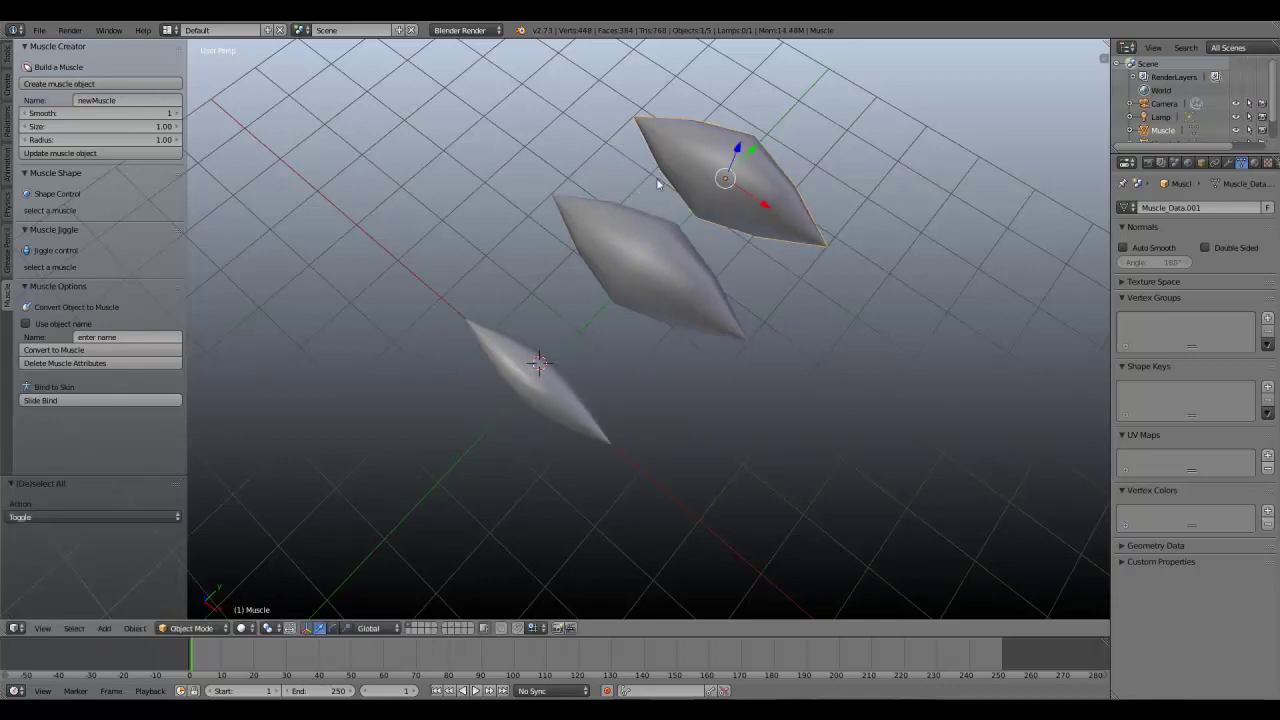
Step: Set the farthest muscle's Smooth value to 2 and update the muscle object
{"action": "left_click", "coordinate": [171, 114]}
{"action": "left_click", "coordinate": [100, 153]}
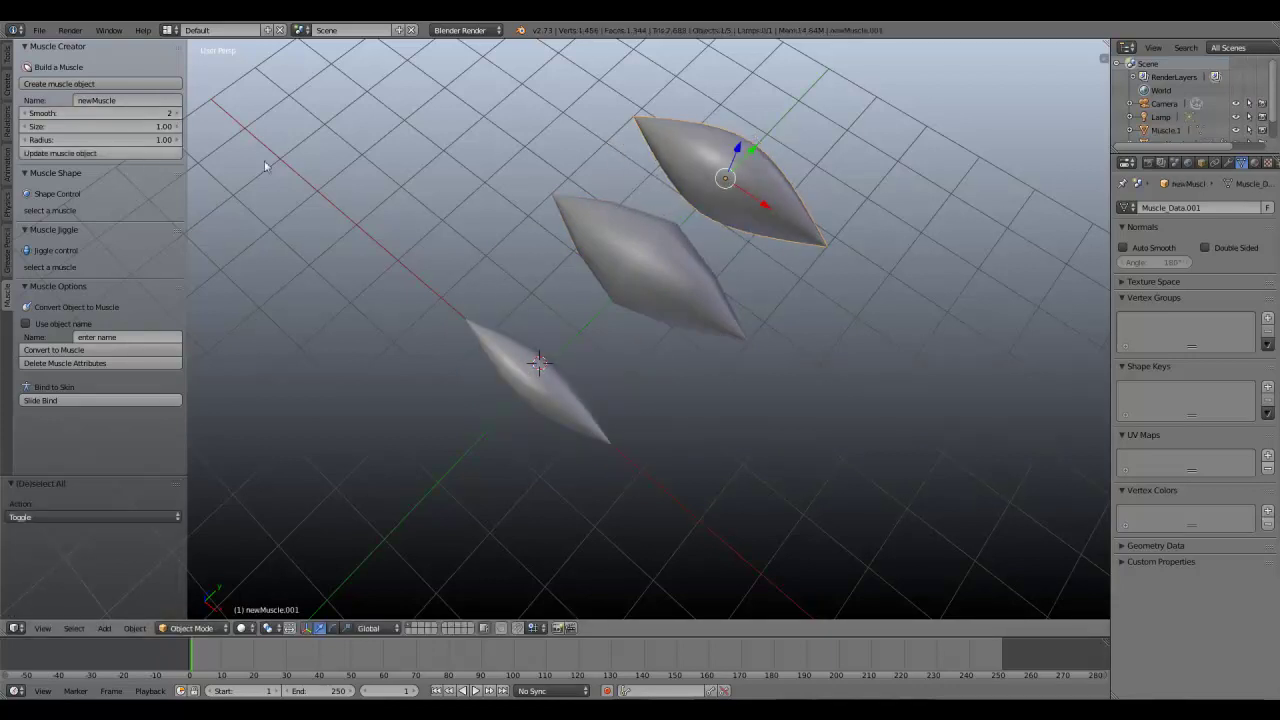
{"action": "middle_click_drag", "start_coordinate": [658, 202], "coordinate": [774, 169]}
{"action": "right_click", "coordinate": [745, 220]}
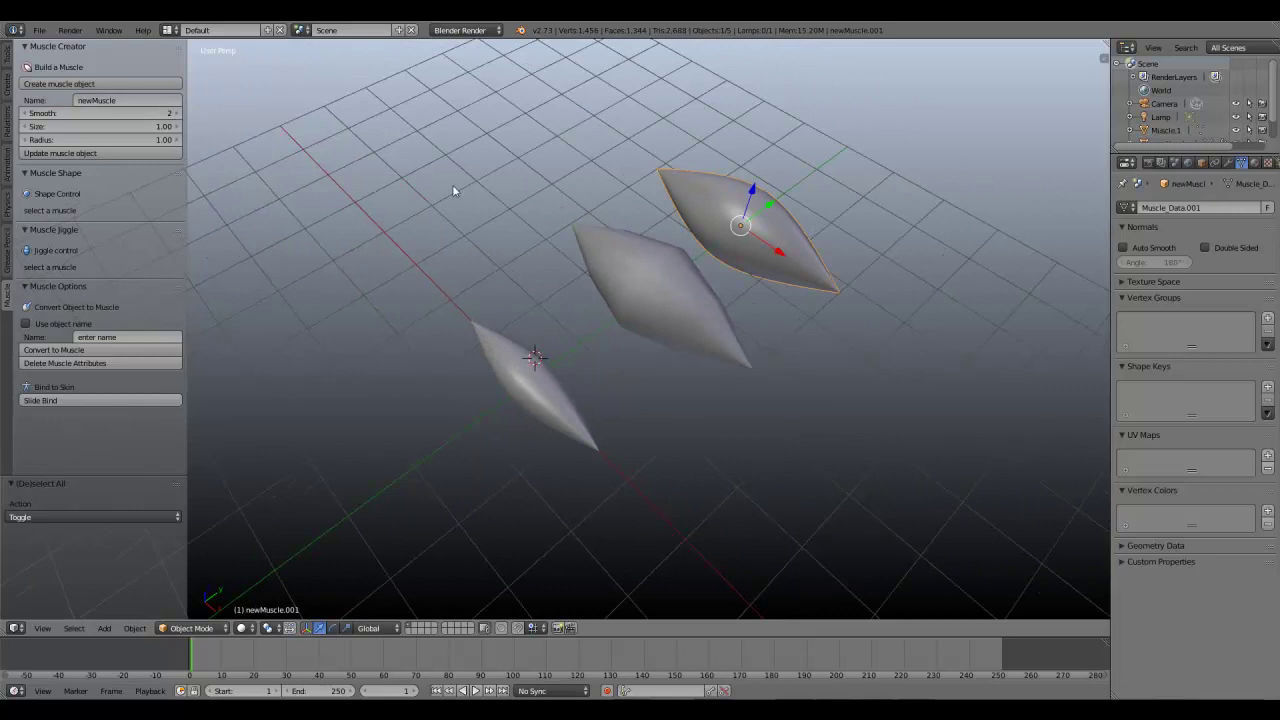
Step: Rename the selected smoothed muscle to Quadriceps, update the muscle object and check its outliner entry
{"action": "left_click", "coordinate": [136, 100]}
{"action": "key", "text": "BackSpace"}
{"action": "type", "text": "Quadriceps"}
{"action": "key", "text": "Return"}
{"action": "left_click", "coordinate": [100, 153]}
{"action": "scroll", "coordinate": [1175, 110], "scroll_direction": "down", "scroll_amount": 2}
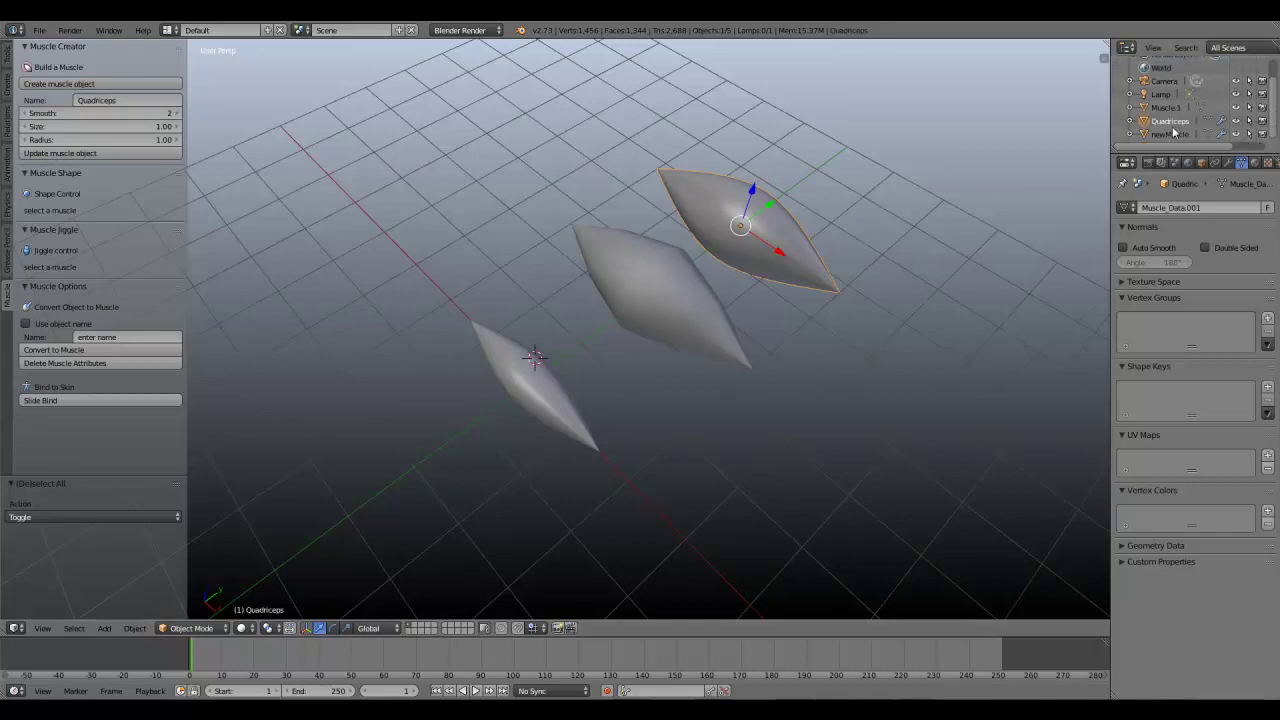
Step: Rename the selected Quadriceps muscle to lowercase quadriceps and update the muscle object
{"action": "left_click", "coordinate": [82, 101]}
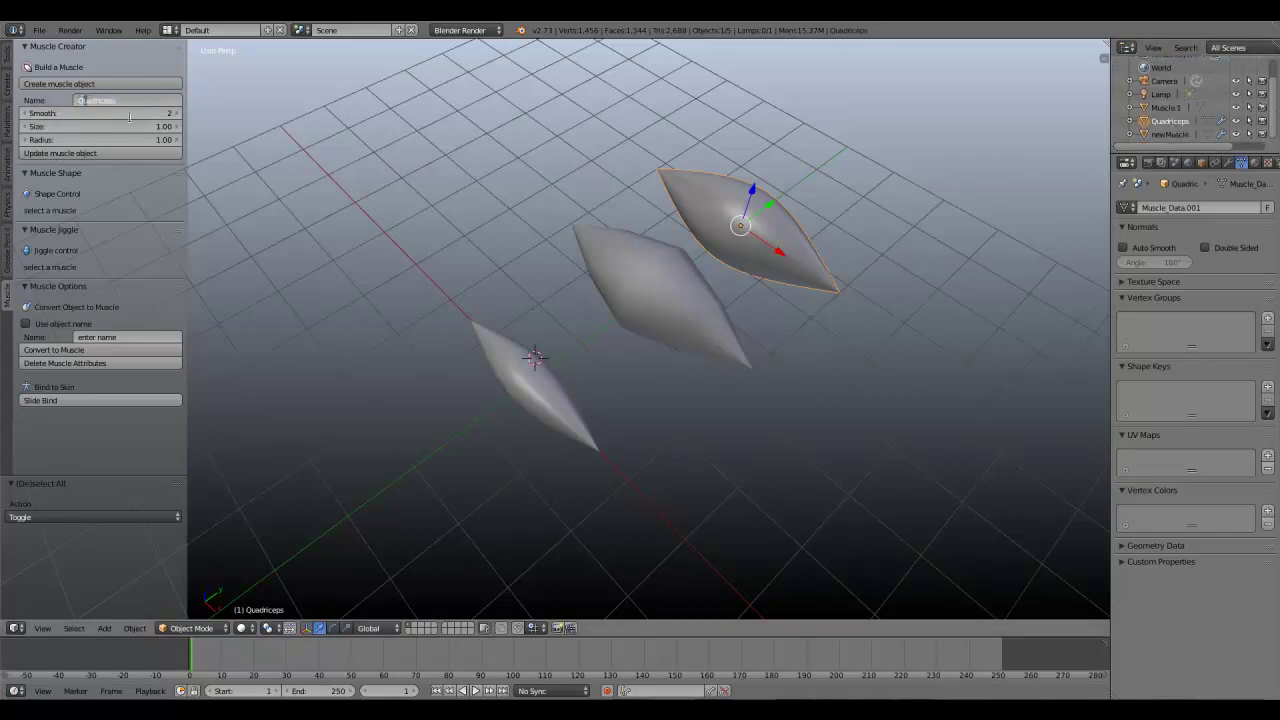
{"action": "key", "text": "Return"}
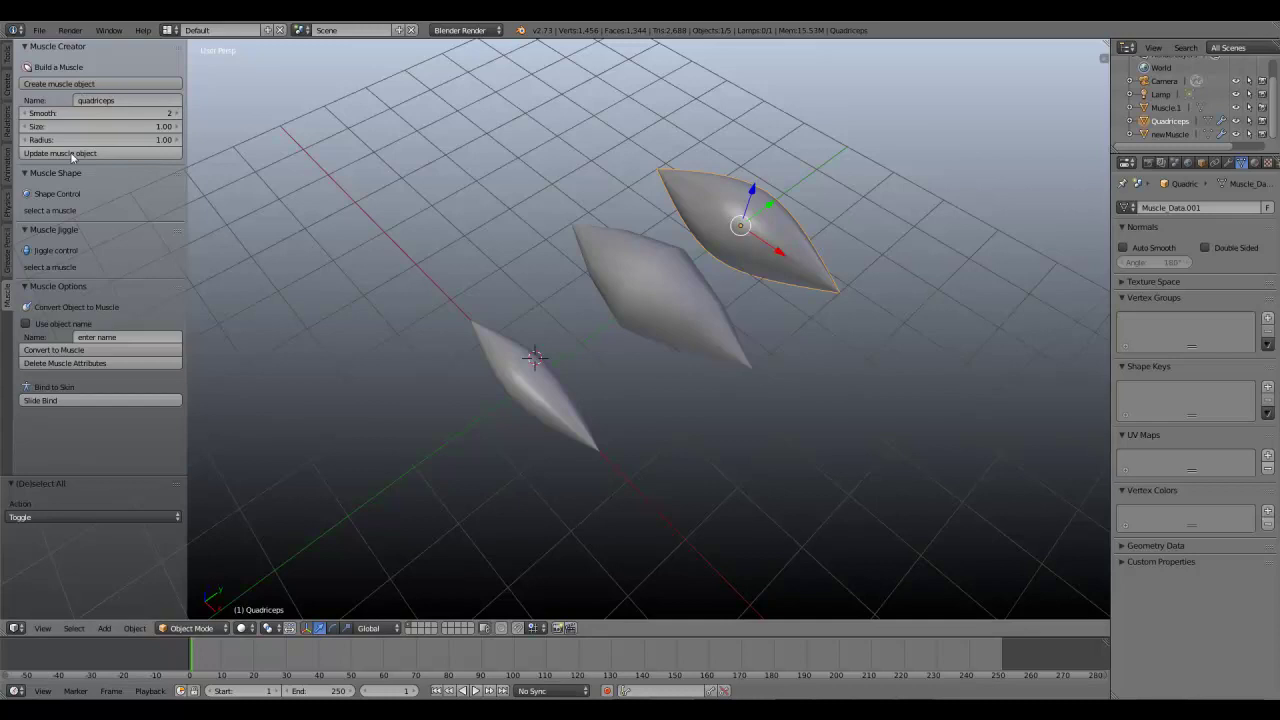
{"action": "left_click", "coordinate": [76, 154]}
Step: Rename the middle muscle to biceps and update the muscle object
{"action": "right_click", "coordinate": [622, 276]}
{"action": "left_click", "coordinate": [146, 100]}
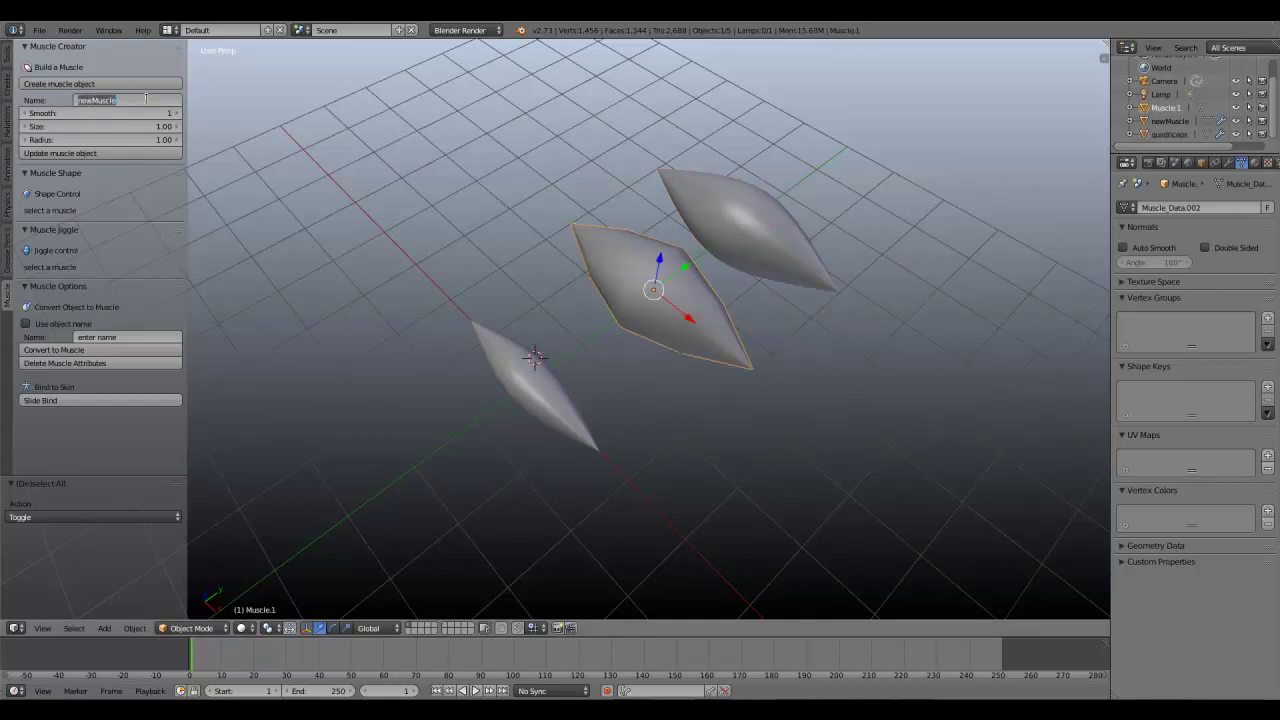
{"action": "key", "text": "BackSpace"}
{"action": "type", "text": "biceps"}
{"action": "key", "text": "Return"}
{"action": "left_click", "coordinate": [100, 153]}
Step: Rename the small muscle nearest the world origin to triceps and update the muscle object
{"action": "right_click", "coordinate": [506, 332]}
{"action": "left_click", "coordinate": [117, 100]}
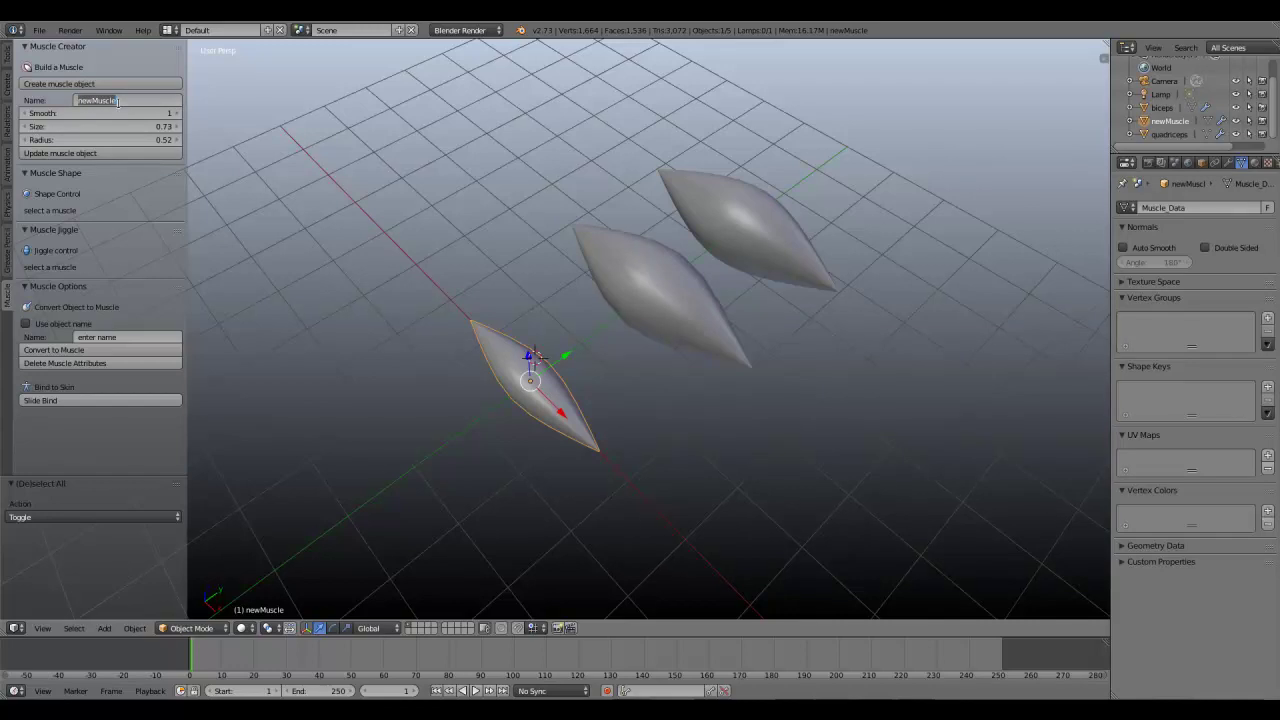
{"action": "key", "text": "BackSpace"}
{"action": "type", "text": "triceps"}
{"action": "key", "text": "Return"}
{"action": "left_click", "coordinate": [116, 155]}
Step: Set the biceps muscle's Size to 0.5 and update the muscle object
{"action": "right_click", "coordinate": [677, 308]}
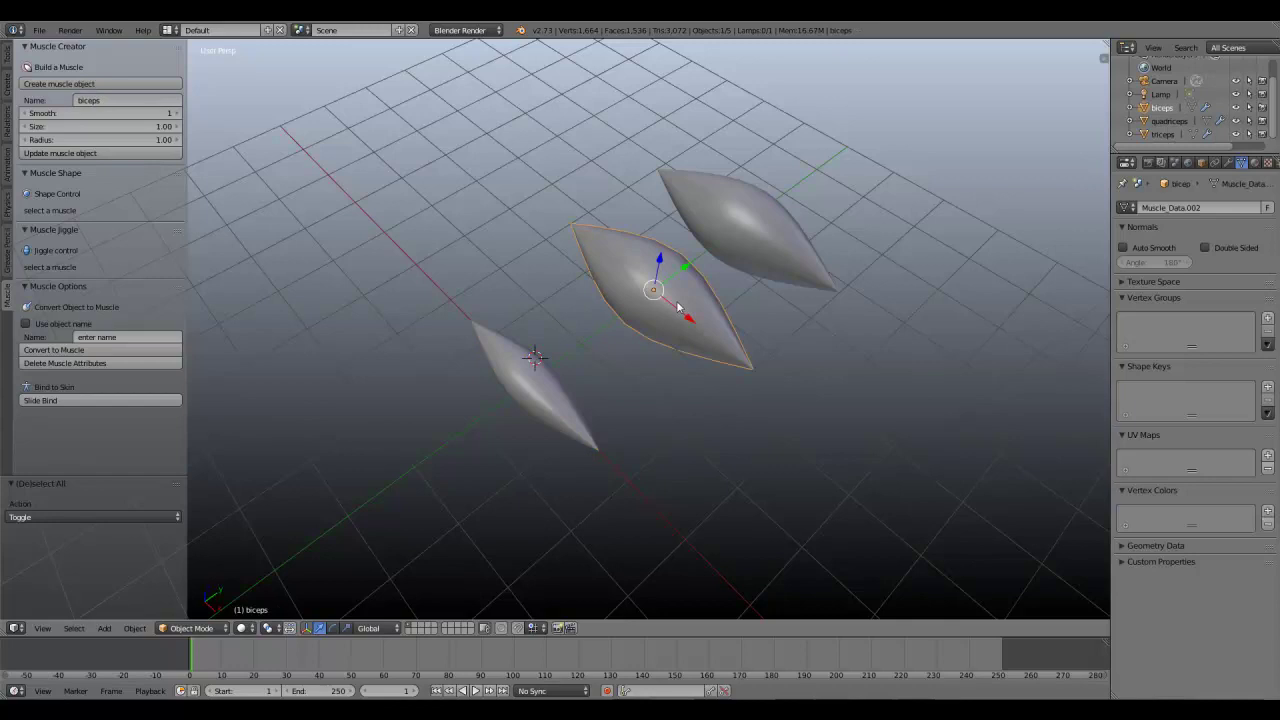
{"action": "middle_click_drag", "start_coordinate": [677, 308], "coordinate": [170, 108]}
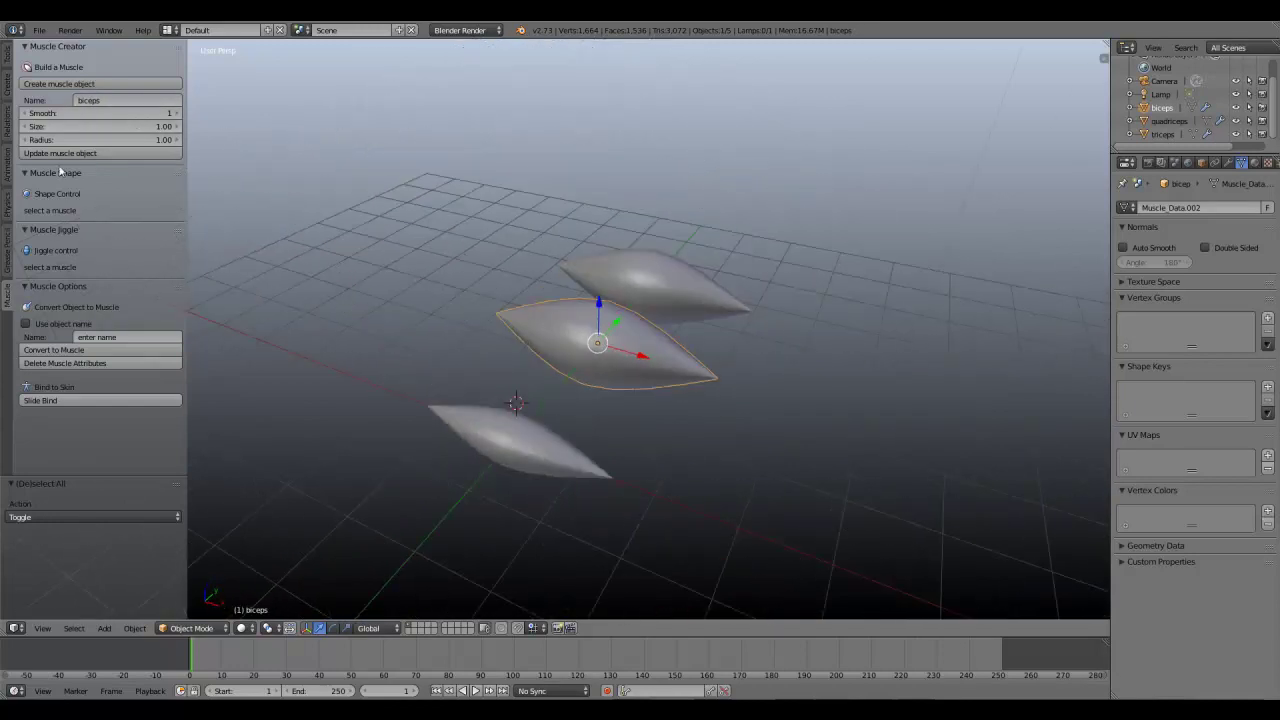
{"action": "left_click_drag", "start_coordinate": [98, 129], "coordinate": [28, 129]}
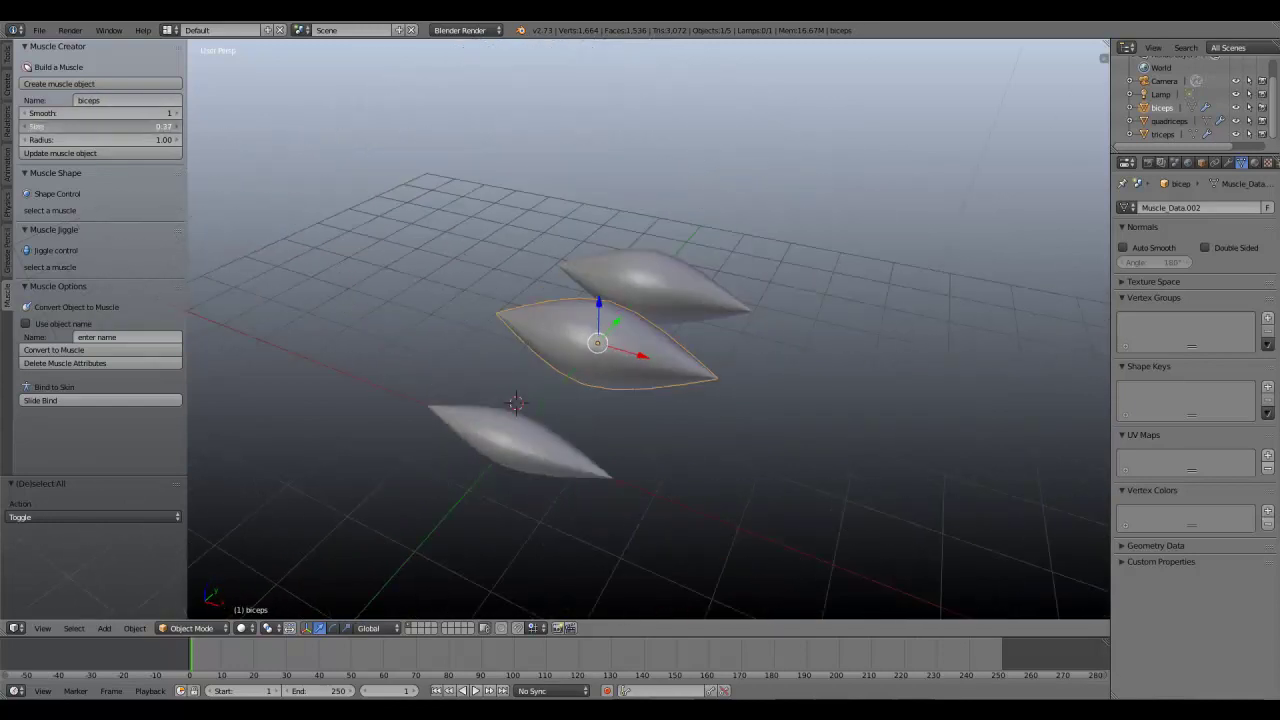
{"action": "left_click", "coordinate": [62, 126]}
{"action": "type", "text": "0.5"}
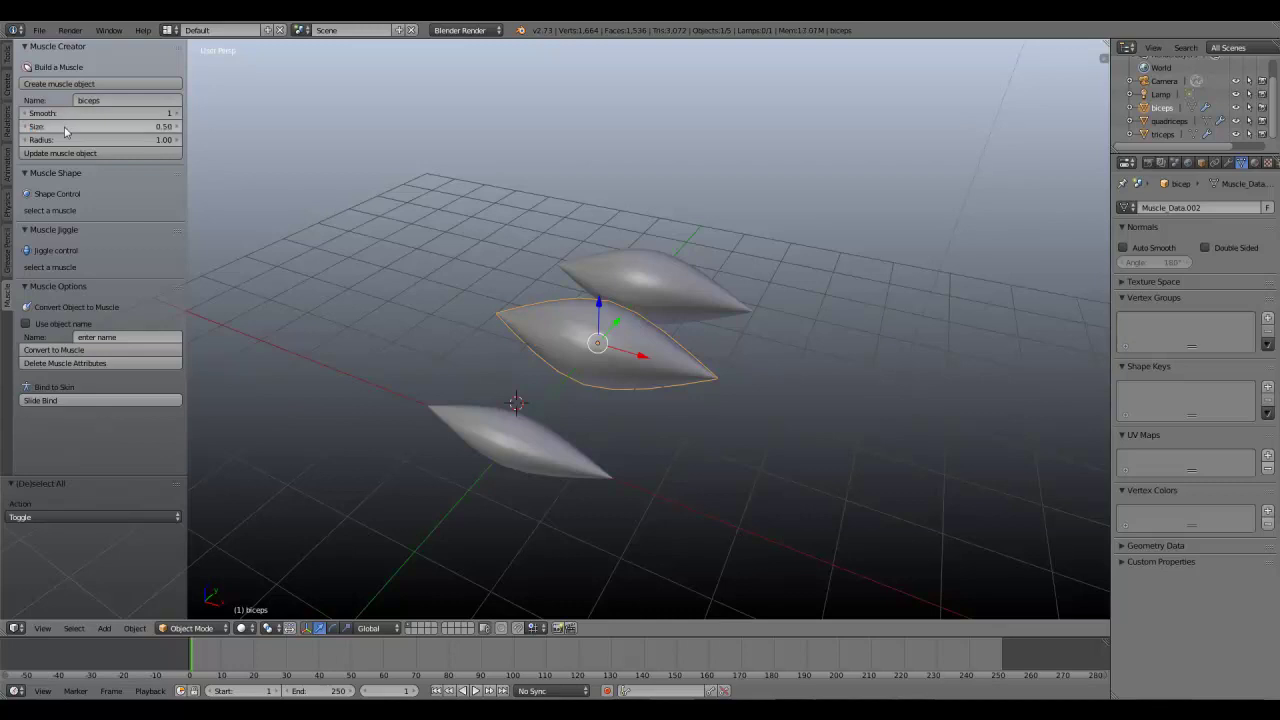
{"action": "key", "text": "Return"}
{"action": "left_click", "coordinate": [68, 153]}
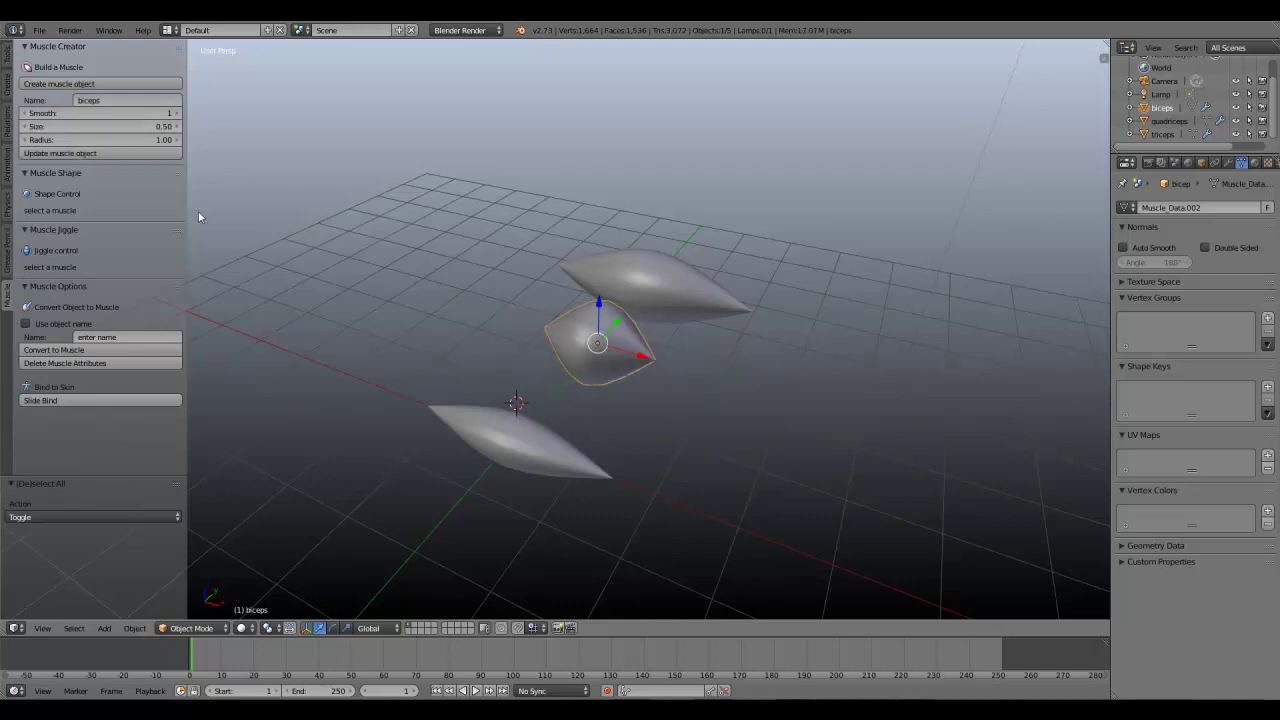
Step: Set the biceps muscle's Radius to 0.2 and update the muscle object
{"action": "left_click", "coordinate": [77, 140]}
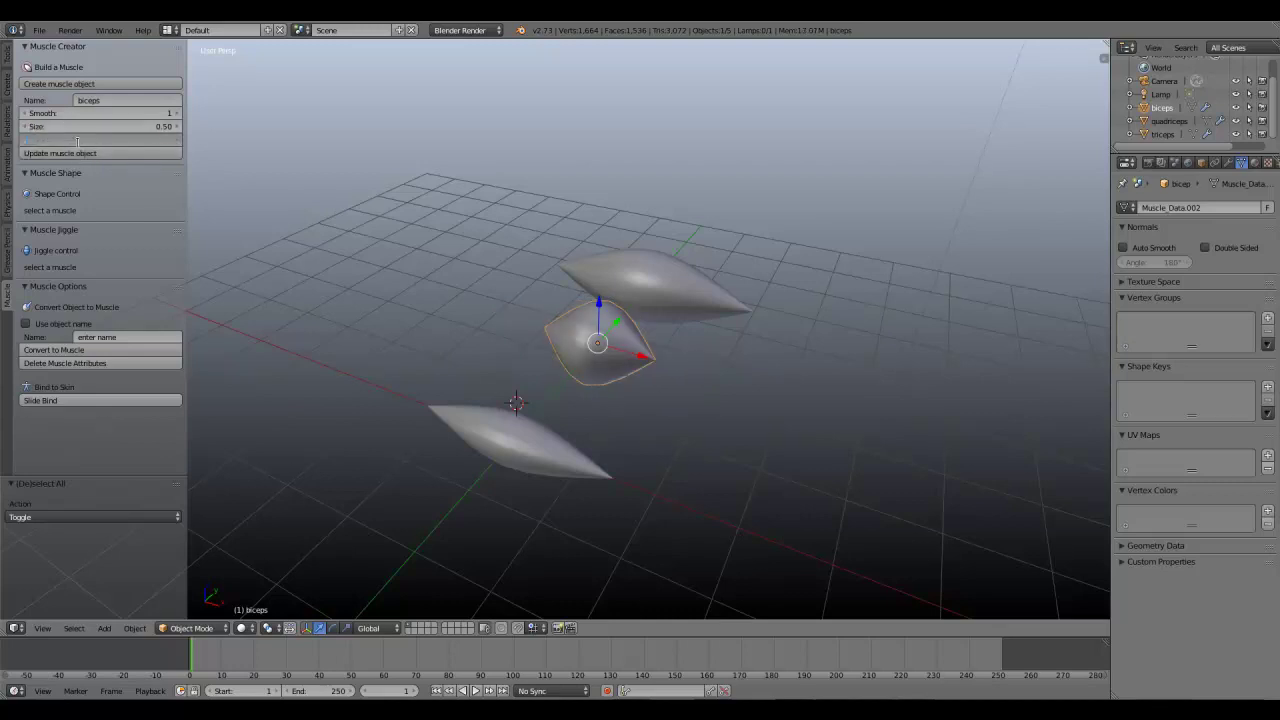
{"action": "type", "text": "0.2"}
{"action": "key", "text": "Return"}
{"action": "left_click", "coordinate": [68, 153]}
{"action": "middle_click_drag", "start_coordinate": [283, 249], "coordinate": [604, 346]}
{"action": "right_click", "coordinate": [598, 328]}
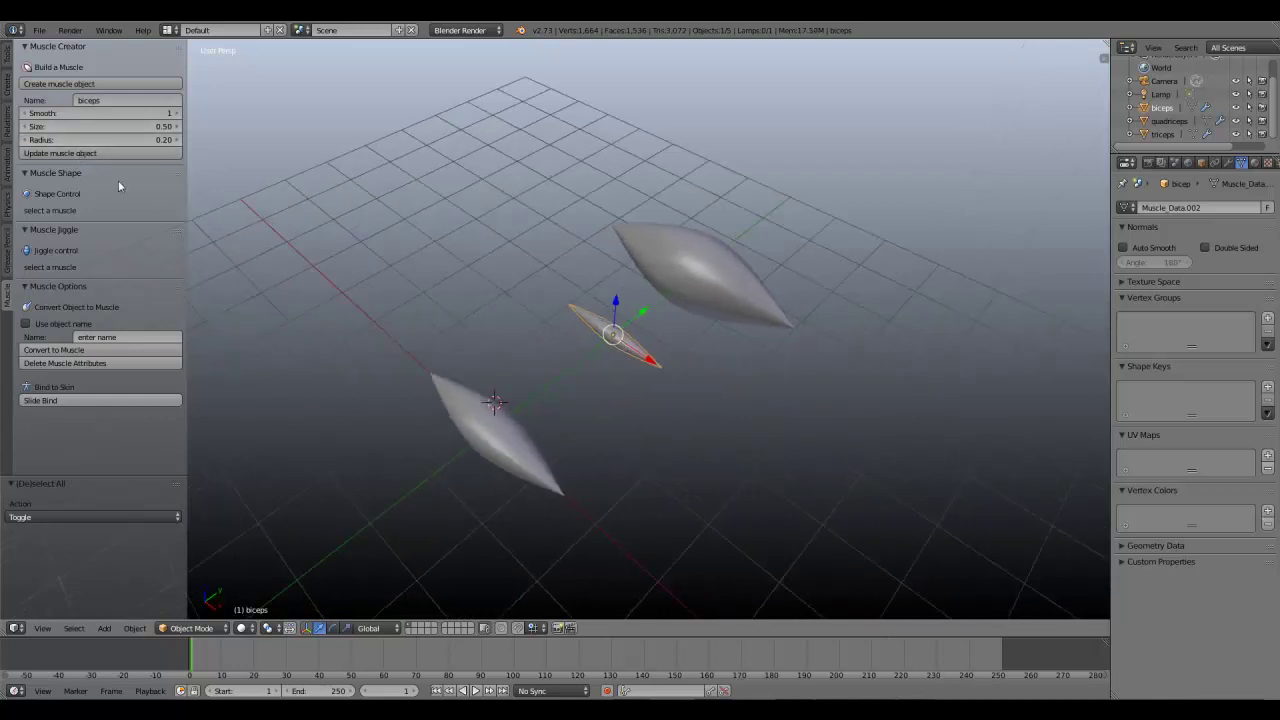
Step: Give the triceps muscle a Size of 0.5 and a Radius of 0.2, updating the muscle object
{"action": "right_click", "coordinate": [500, 420]}
{"action": "left_click", "coordinate": [86, 126]}
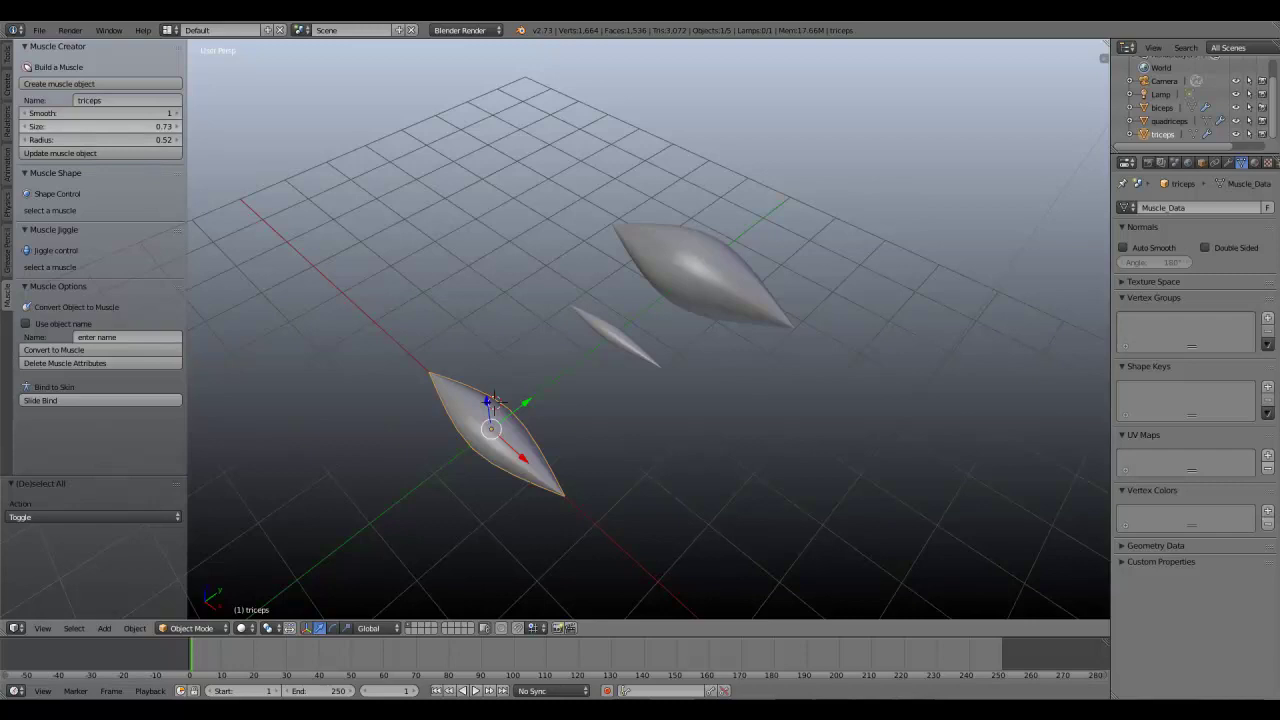
{"action": "type", "text": "0.5"}
{"action": "key", "text": "Return"}
{"action": "left_click", "coordinate": [94, 141]}
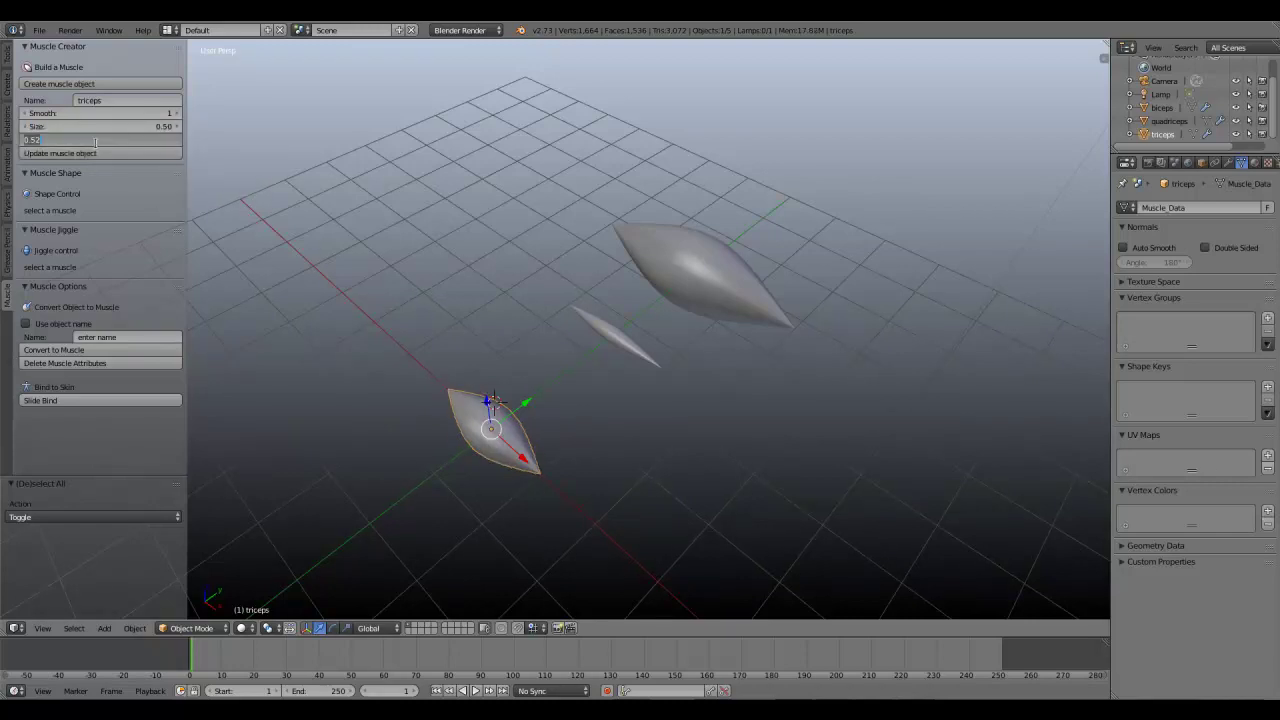
{"action": "type", "text": "0.2"}
{"action": "key", "text": "Return"}
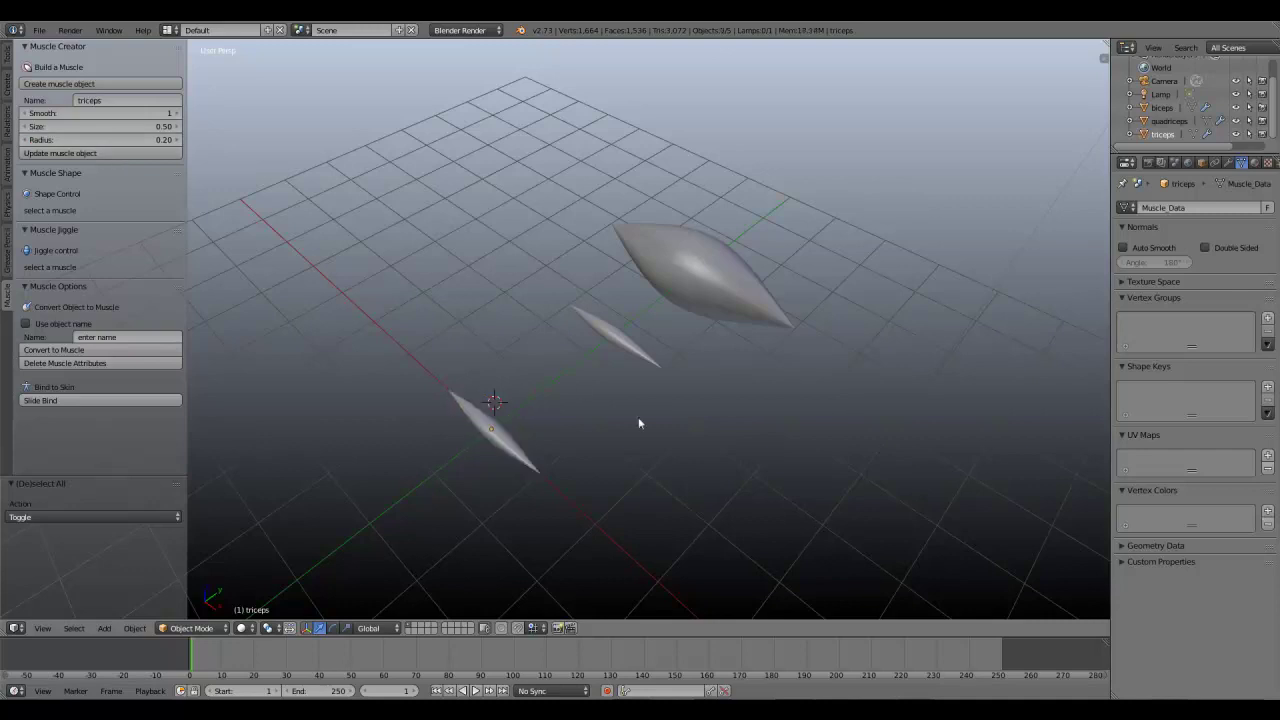
{"action": "middle_click_drag", "start_coordinate": [640, 423], "coordinate": [608, 373]}
{"action": "right_click", "coordinate": [610, 372]}
Step: Enter Edit Mode on the triceps muscle and scale its middle edge loop up by about 1.41
{"action": "right_click", "coordinate": [415, 422]}
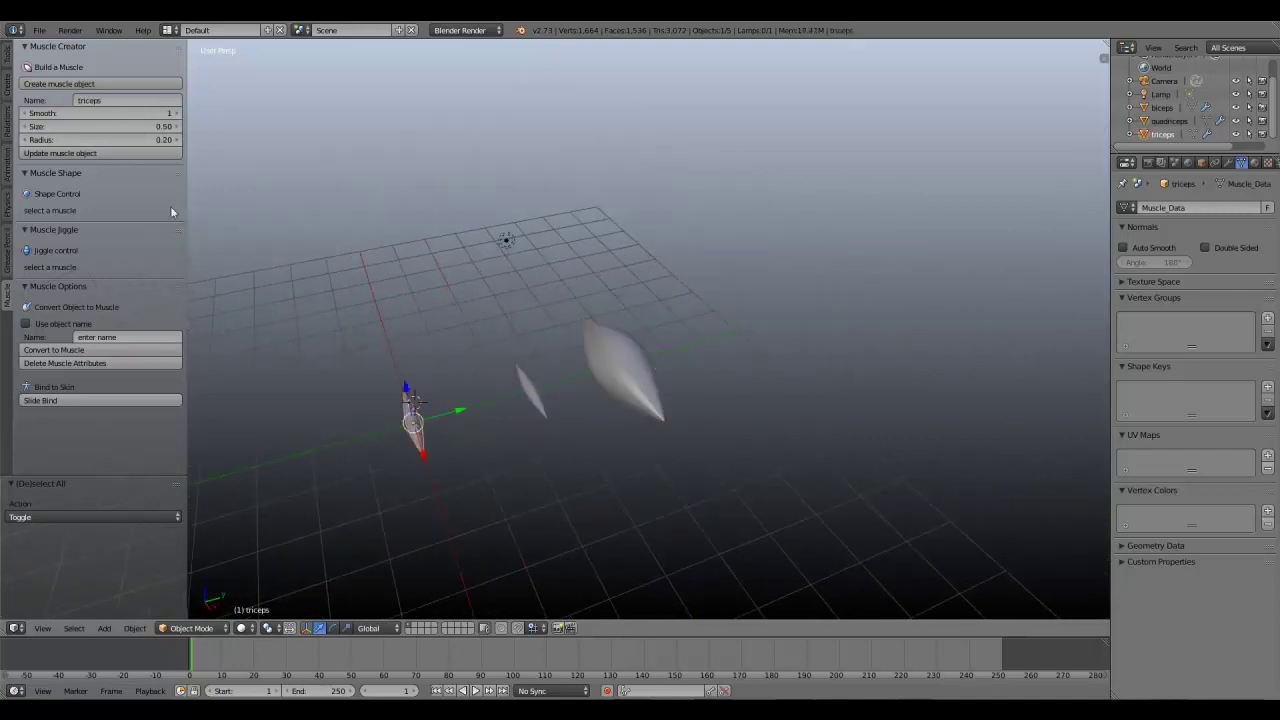
{"action": "key", "text": "Tab"}
{"action": "middle_click_drag", "start_coordinate": [532, 457], "coordinate": [534, 540]}
{"action": "scroll", "coordinate": [449, 571], "scroll_direction": "up", "scroll_amount": 3}
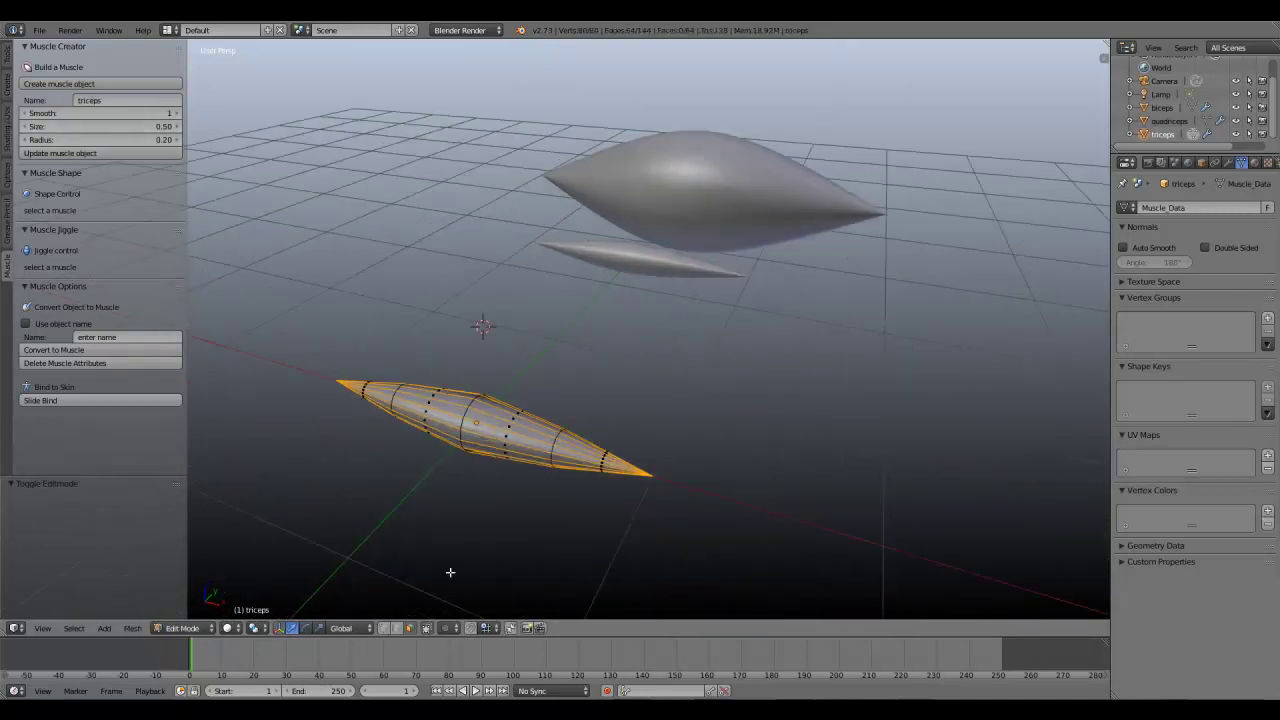
{"action": "left_click", "coordinate": [396, 630]}
{"action": "right_click", "coordinate": [465, 419], "text": "alt"}
{"action": "key", "text": "s"}
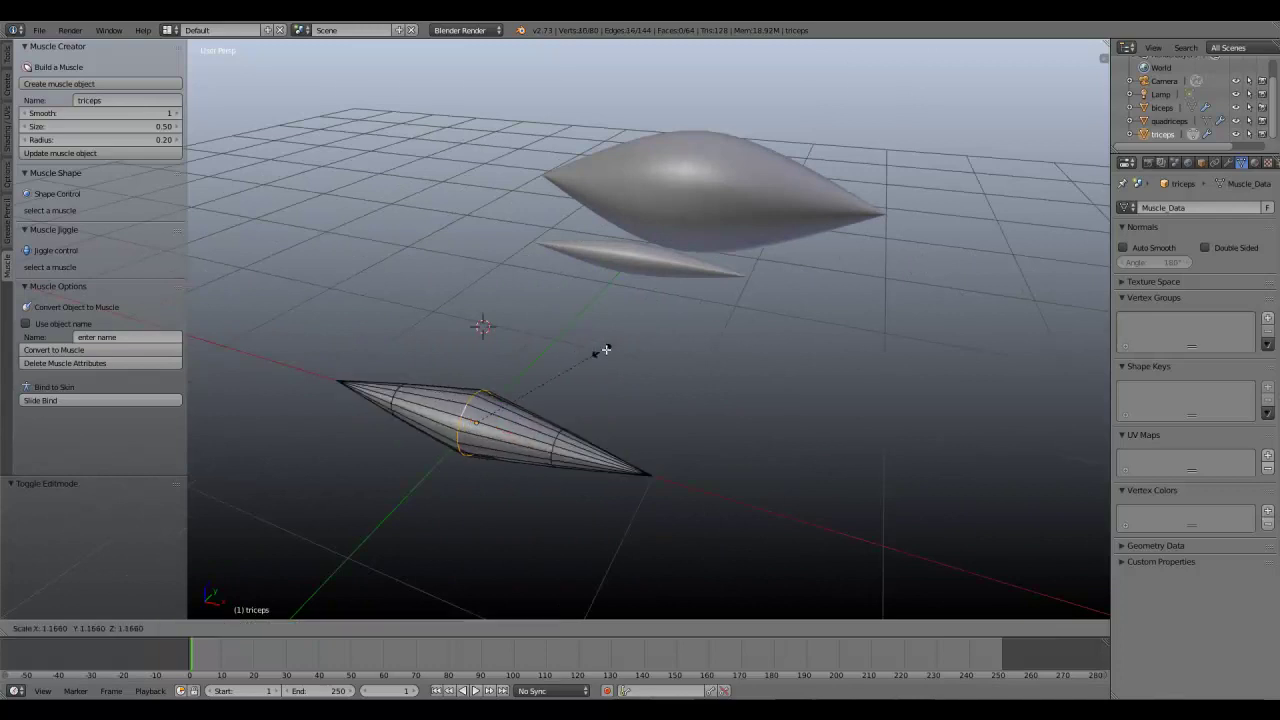
{"action": "left_click", "coordinate": [608, 352]}
Step: Widen the two outer edge loops of the triceps, scaling the first by about 1.69, and return to Object Mode
{"action": "right_click", "coordinate": [397, 392], "text": "alt"}
{"action": "key", "text": "s"}
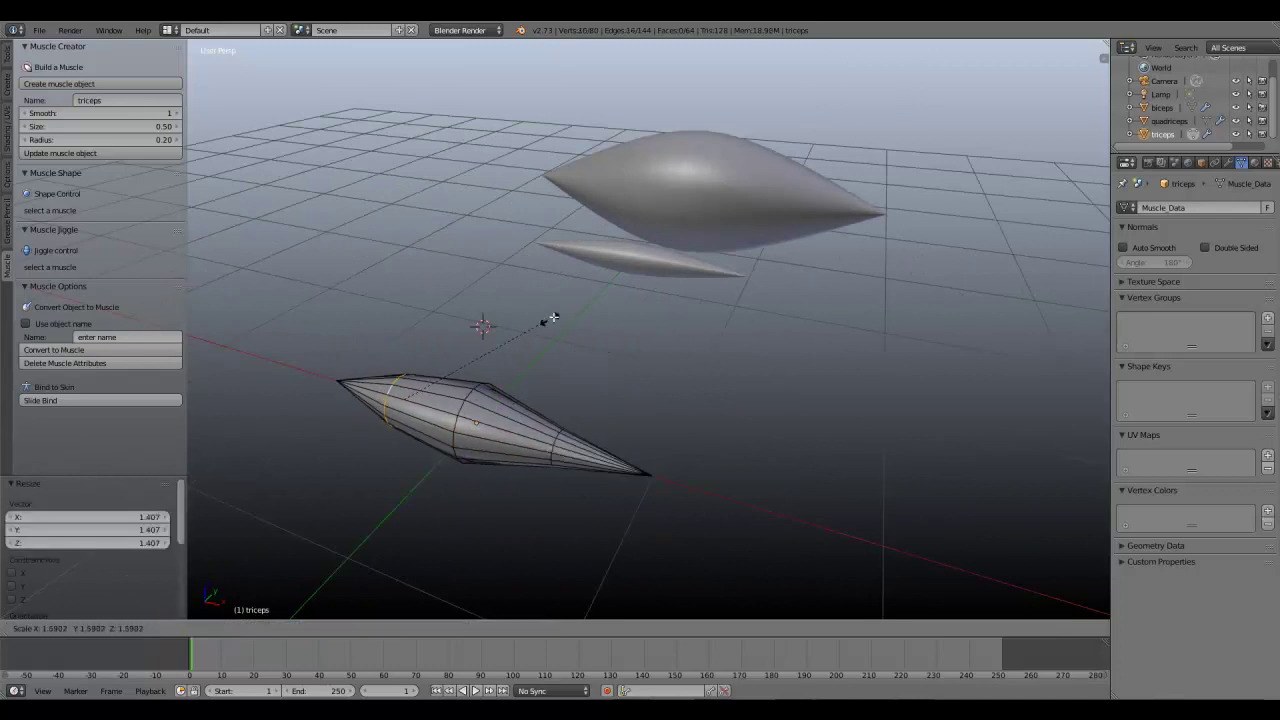
{"action": "left_click", "coordinate": [549, 320]}
{"action": "right_click", "coordinate": [557, 442], "text": "alt"}
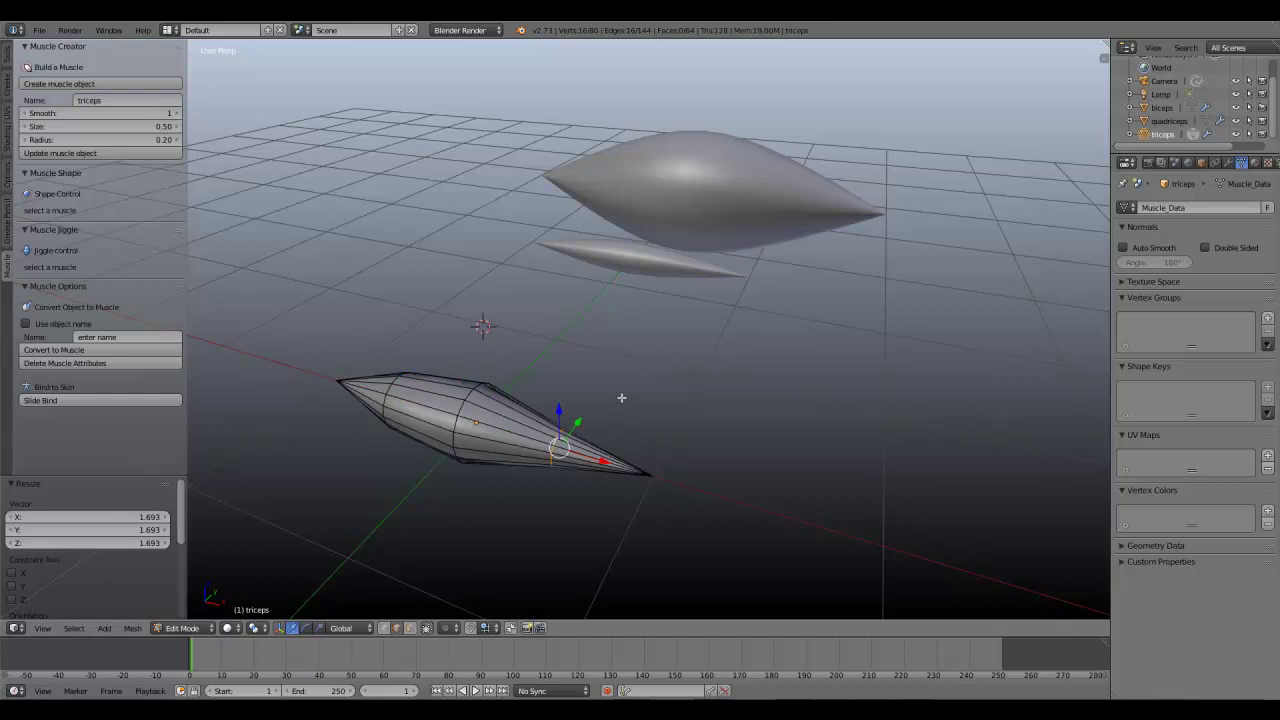
{"action": "key", "text": "s"}
{"action": "left_click", "coordinate": [655, 386]}
{"action": "key", "text": "Tab"}
{"action": "scroll", "coordinate": [488, 404], "scroll_direction": "down", "scroll_amount": 2}
{"action": "middle_click_drag", "start_coordinate": [488, 404], "coordinate": [517, 420]}
Step: Set the reshaped triceps muscle's Size to about 0.92 and update the muscle object
{"action": "key", "text": "a"}
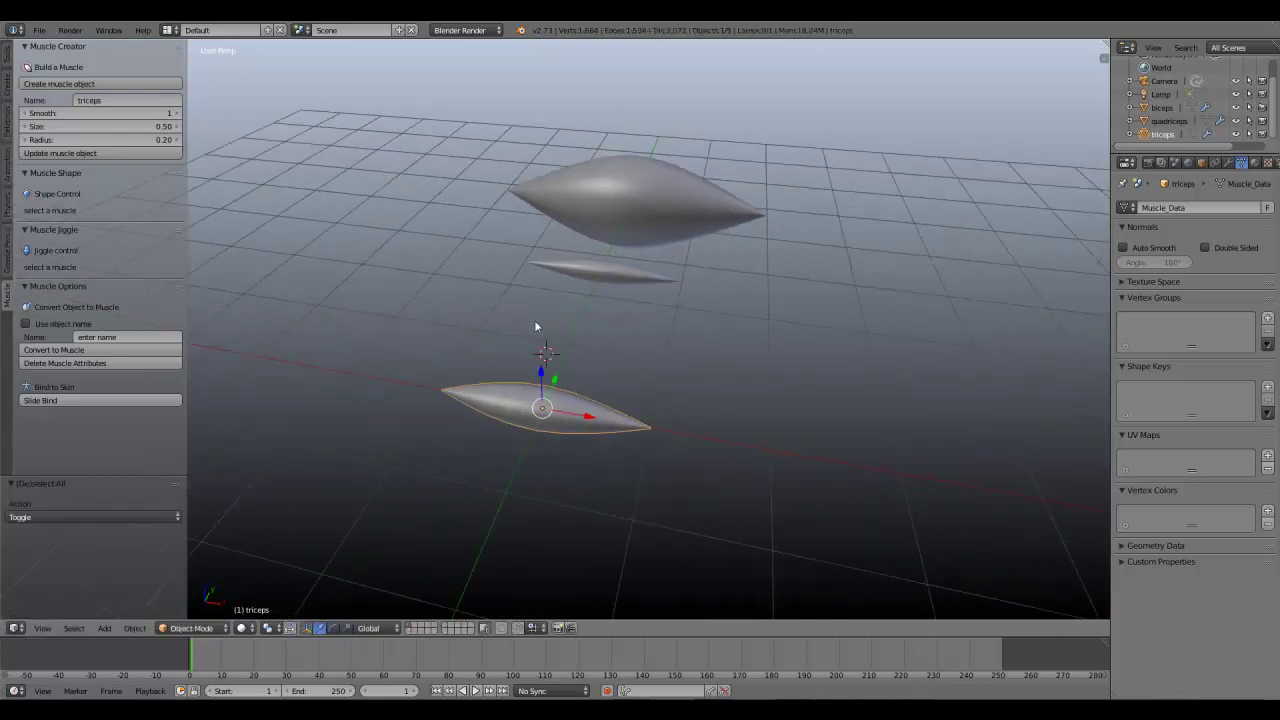
{"action": "middle_click_drag", "start_coordinate": [534, 320], "coordinate": [543, 491]}
{"action": "right_click", "coordinate": [543, 491]}
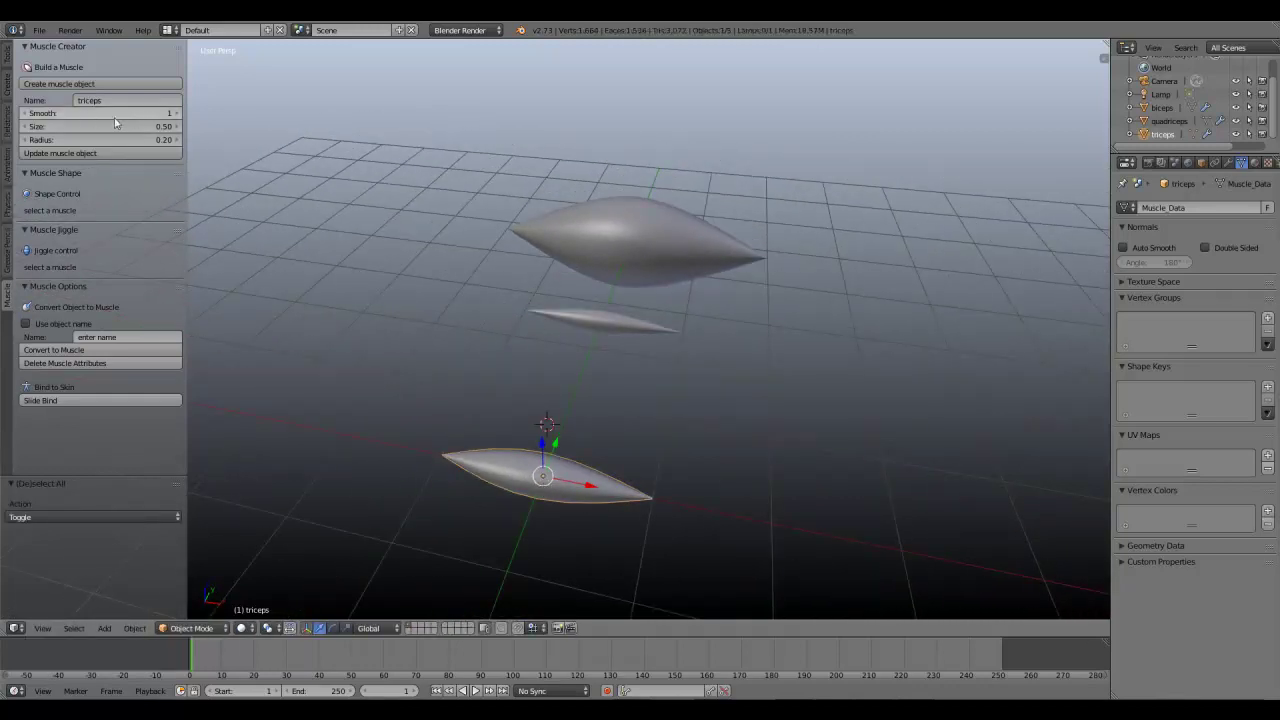
{"action": "left_click", "coordinate": [22, 116]}
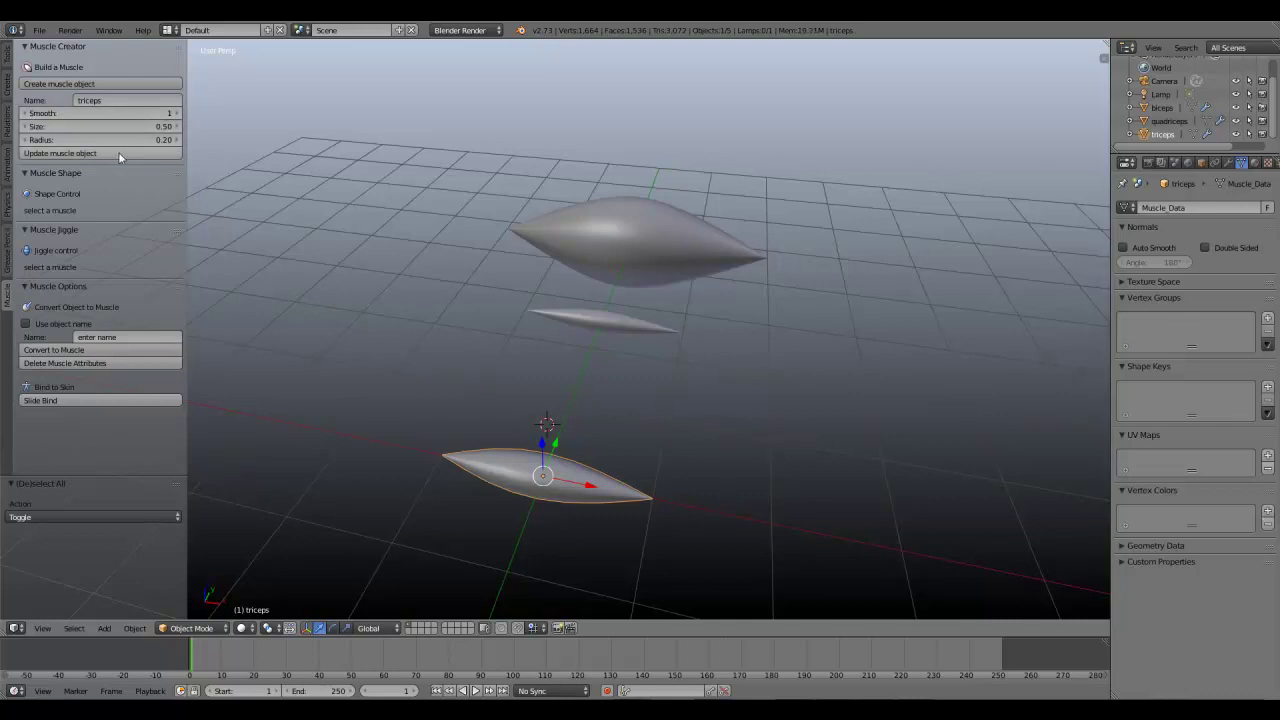
{"action": "middle_click_drag", "start_coordinate": [366, 266], "coordinate": [531, 420]}
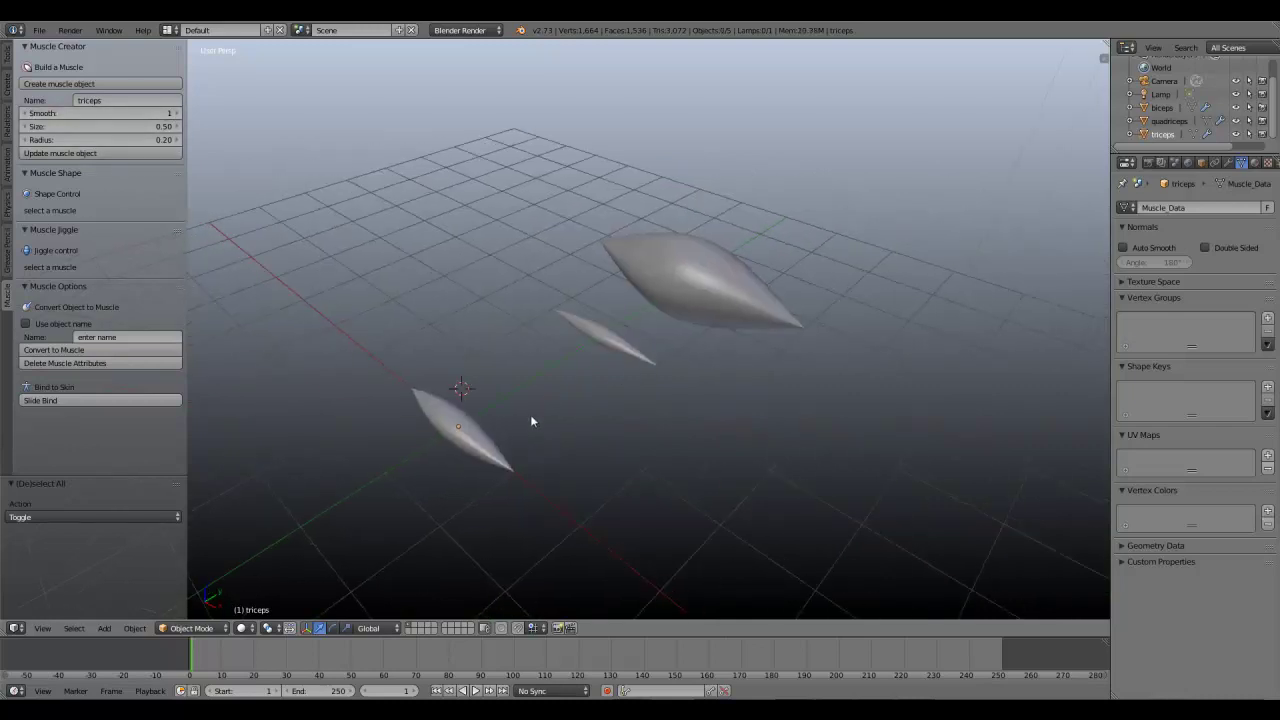
{"action": "left_click_drag", "start_coordinate": [88, 127], "coordinate": [130, 127]}
{"action": "left_click", "coordinate": [88, 153]}
{"action": "middle_click_drag", "start_coordinate": [505, 398], "coordinate": [497, 427]}
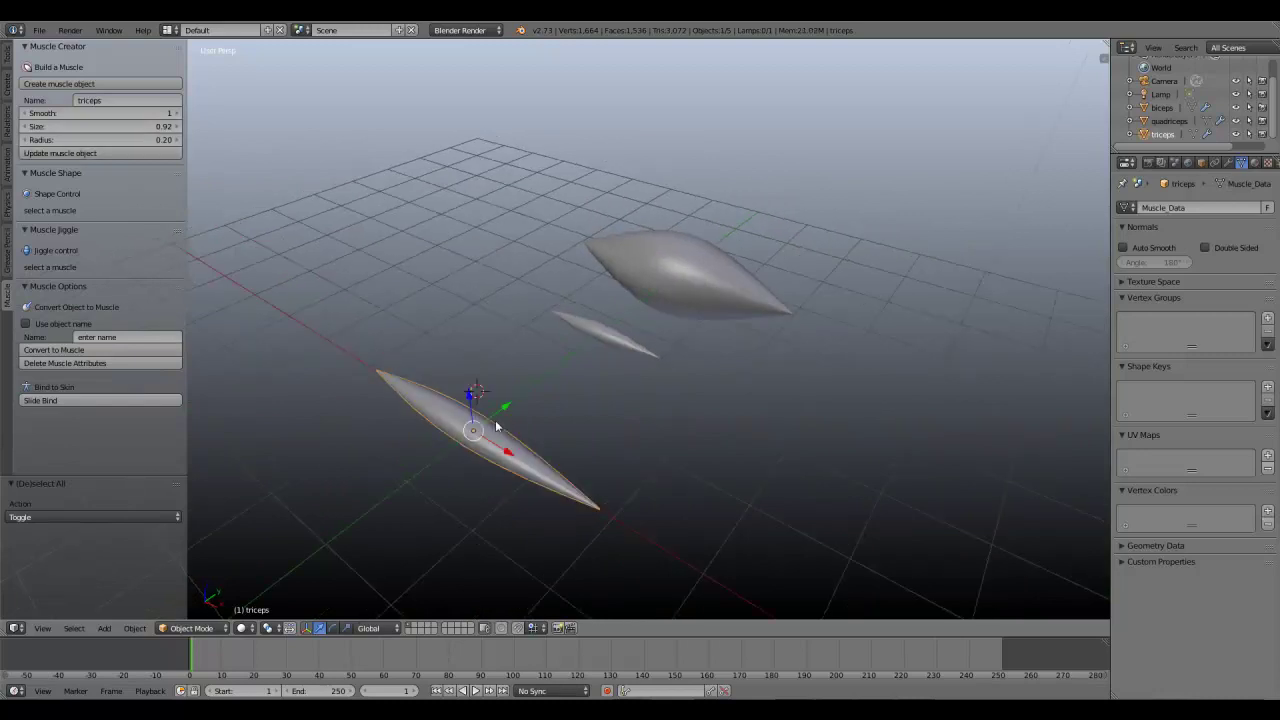
Step: Set the triceps muscle's Size back to 0.5 and update the muscle object
{"action": "left_click", "coordinate": [102, 126]}
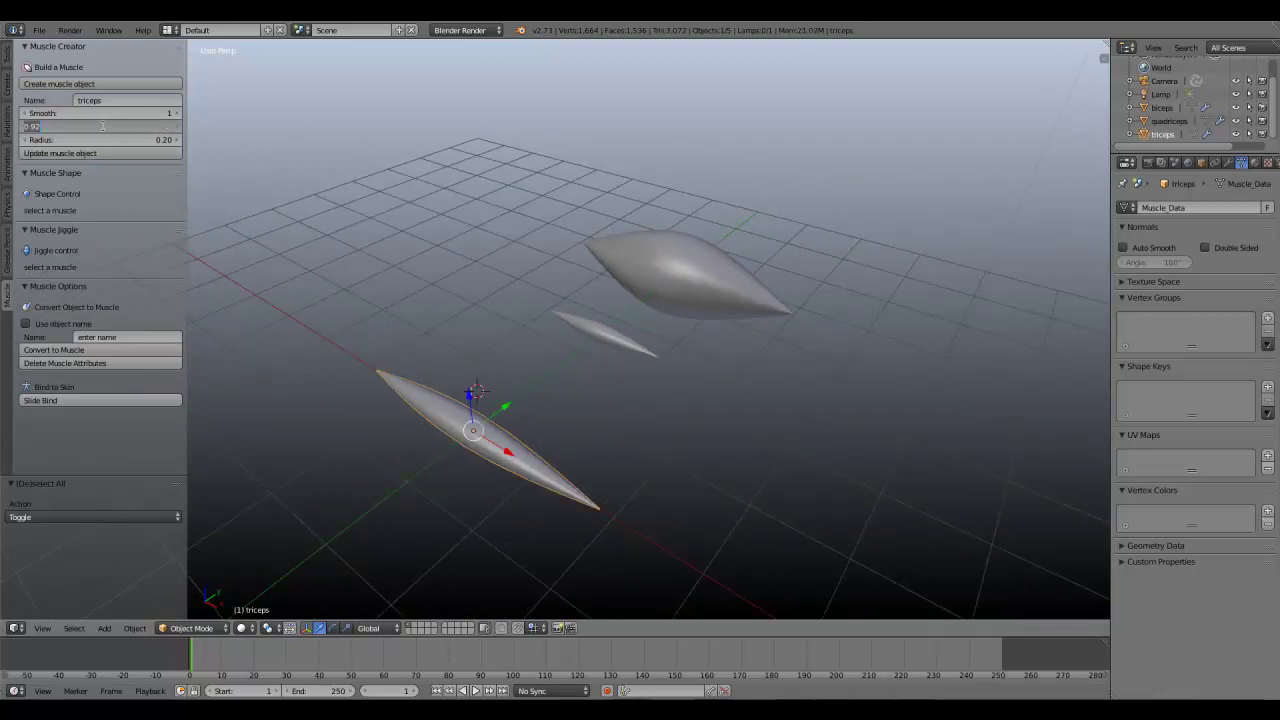
{"action": "type", "text": "0.5"}
{"action": "key", "text": "Return"}
{"action": "left_click", "coordinate": [103, 154]}
{"action": "key", "text": "a"}
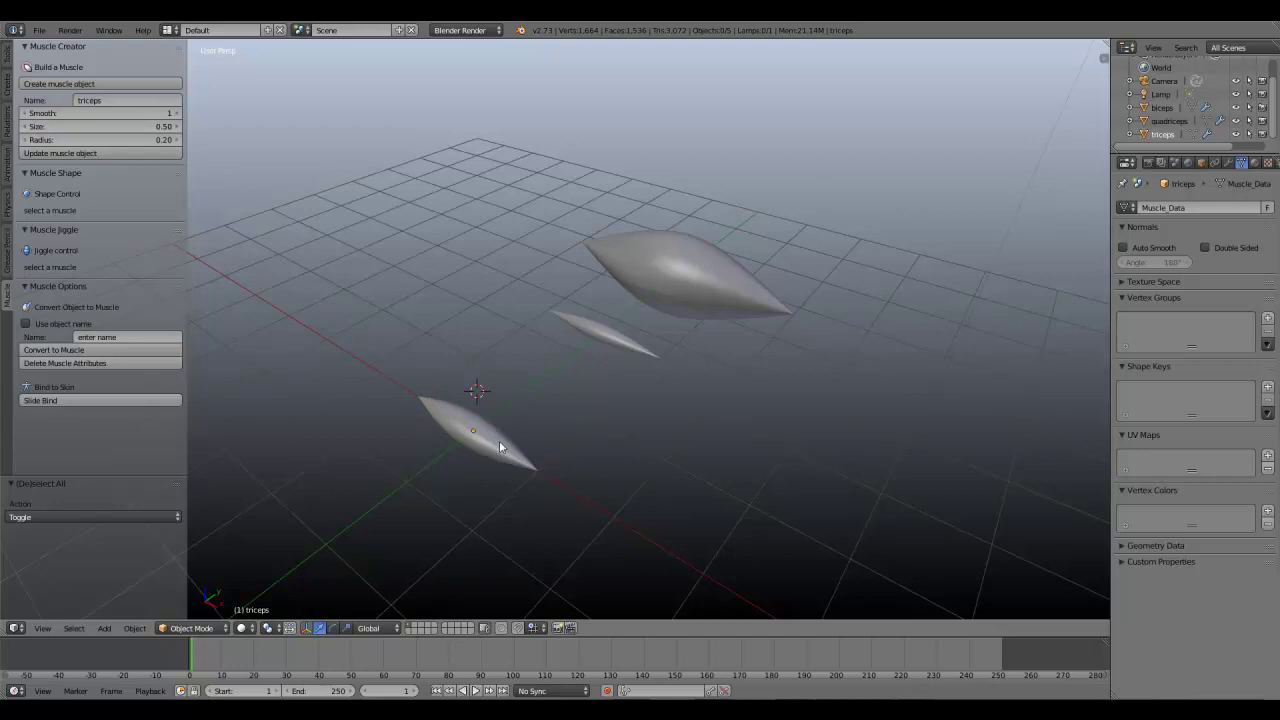
{"action": "right_click", "coordinate": [500, 443]}
Step: Select the quadriceps muscle without moving it and set its Smooth value to 0
{"action": "middle_click_drag", "start_coordinate": [560, 357], "coordinate": [536, 392], "text": "shift"}
{"action": "right_click_drag", "start_coordinate": [568, 306], "coordinate": [564, 298]}
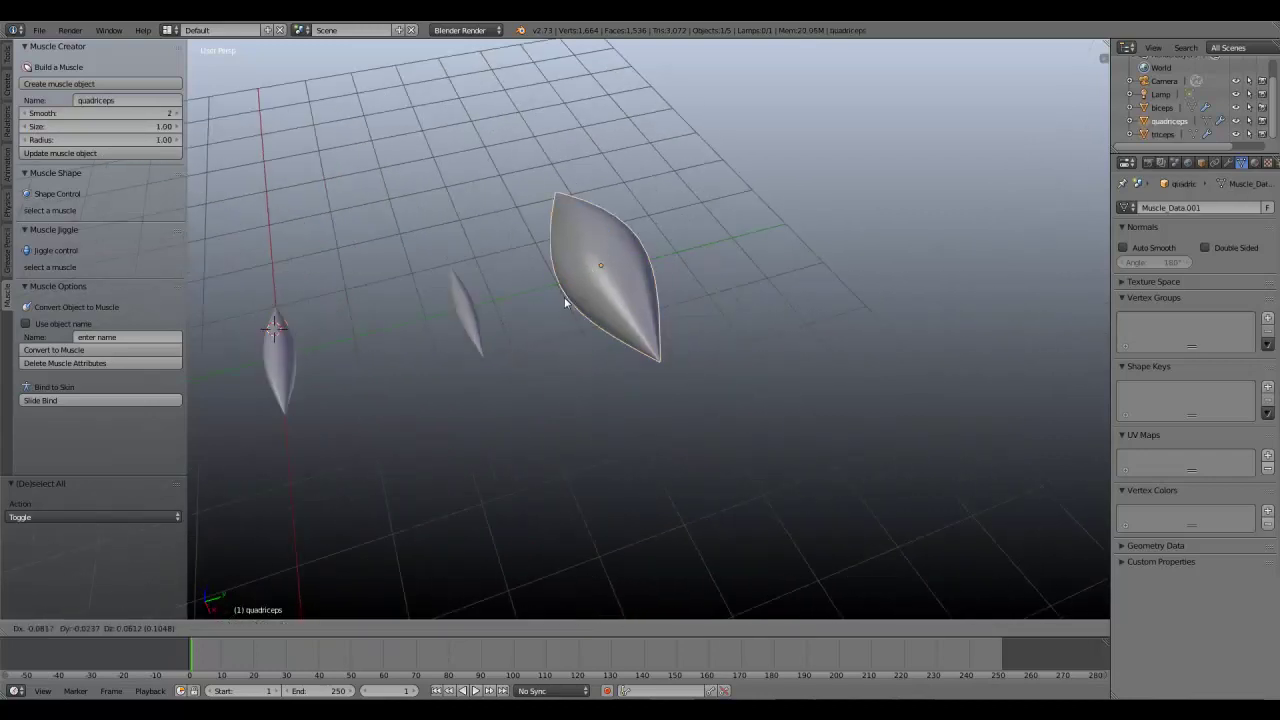
{"action": "right_click", "coordinate": [522, 267]}
{"action": "middle_click_drag", "start_coordinate": [524, 265], "coordinate": [507, 414]}
{"action": "scroll", "coordinate": [464, 352], "scroll_direction": "up", "scroll_amount": 3}
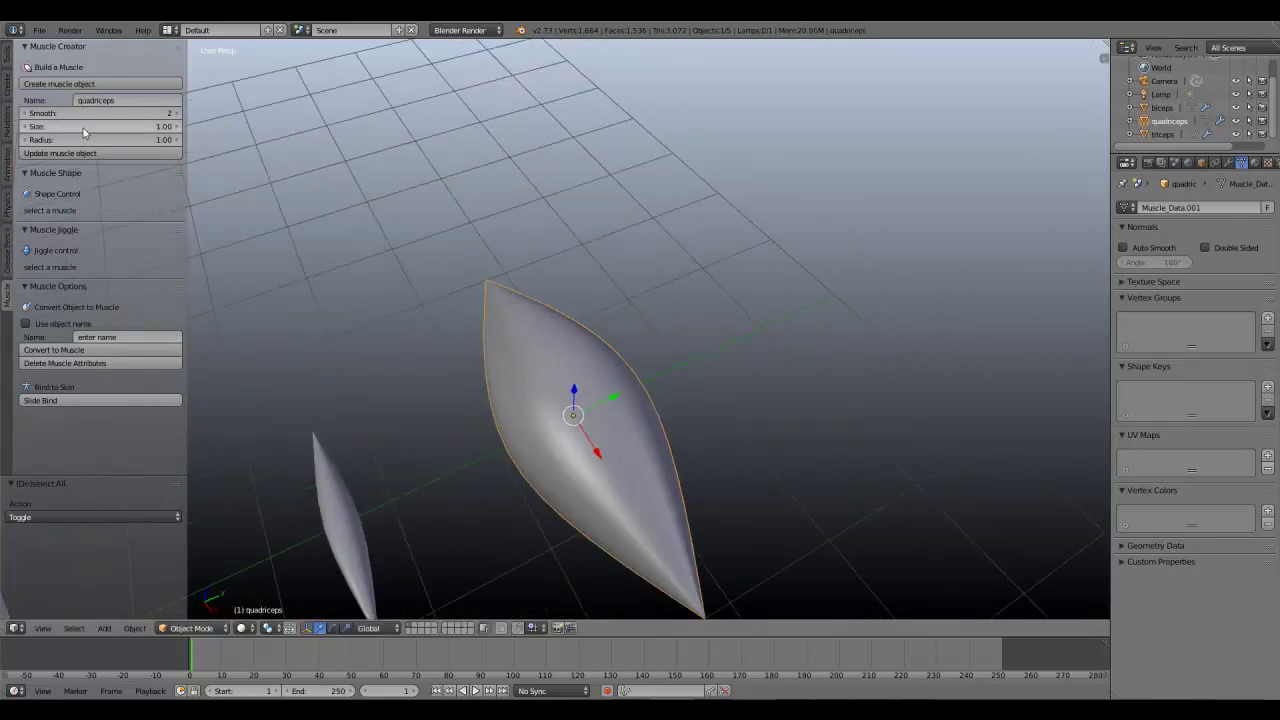
{"action": "scroll", "coordinate": [192, 154], "scroll_direction": "down", "scroll_amount": 2}
{"action": "left_click", "coordinate": [110, 114]}
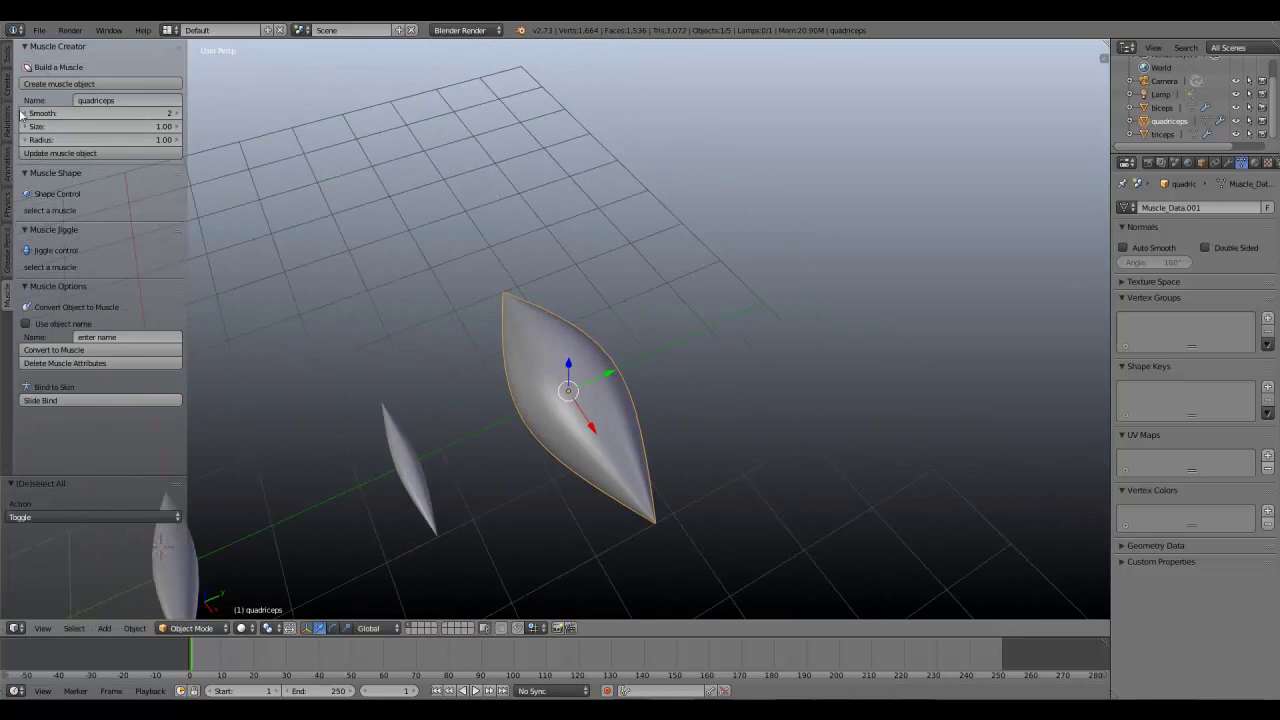
{"action": "type", "text": "0"}
{"action": "key", "text": "Return"}
Step: Set the quadriceps muscle's Size to 0.4 and update the muscle object
{"action": "left_click_drag", "start_coordinate": [117, 126], "coordinate": [67, 129]}
{"action": "left_click", "coordinate": [82, 124]}
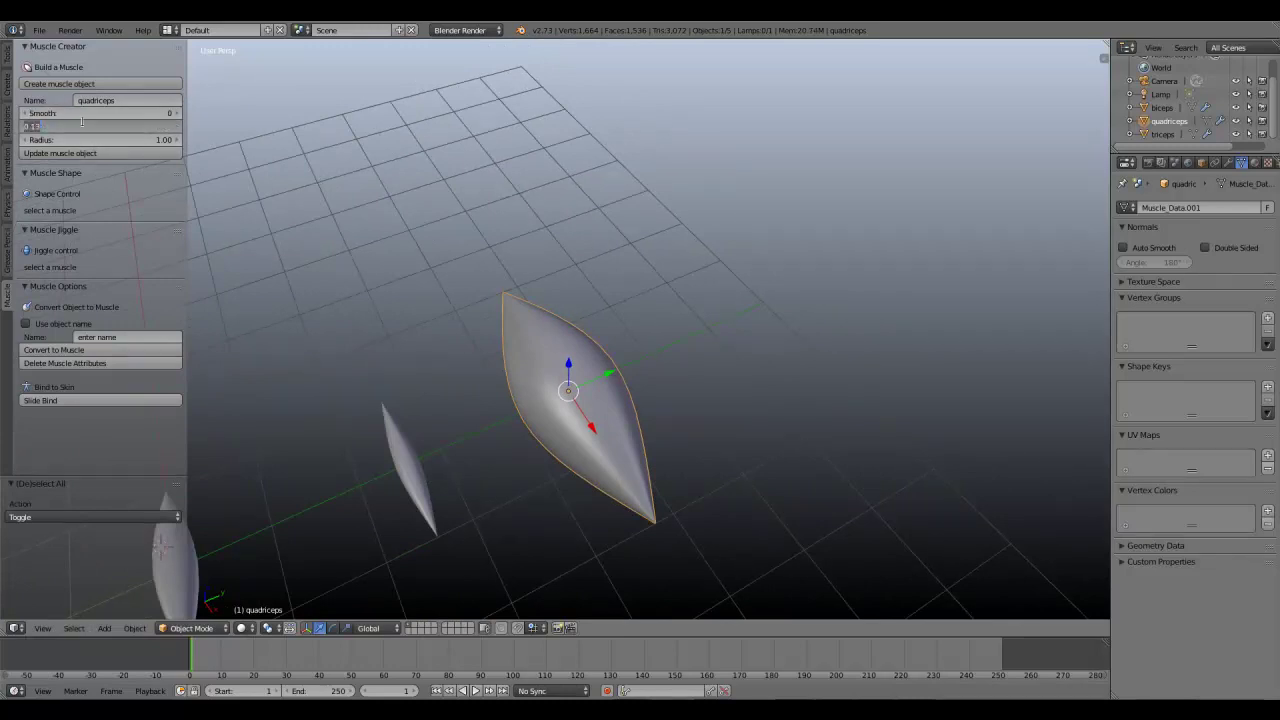
{"action": "type", "text": ".4"}
{"action": "key", "text": "Return"}
{"action": "left_click", "coordinate": [83, 154]}
{"action": "scroll", "coordinate": [660, 420], "scroll_direction": "down", "scroll_amount": 3}
{"action": "middle_click_drag", "start_coordinate": [672, 425], "coordinate": [705, 438]}
{"action": "right_click_drag", "start_coordinate": [585, 362], "coordinate": [592, 360]}
{"action": "right_click", "coordinate": [142, 179]}
Step: Set the quadriceps muscle's Size to 1 and Radius to 0.5, and update the muscle object
{"action": "left_click", "coordinate": [83, 126]}
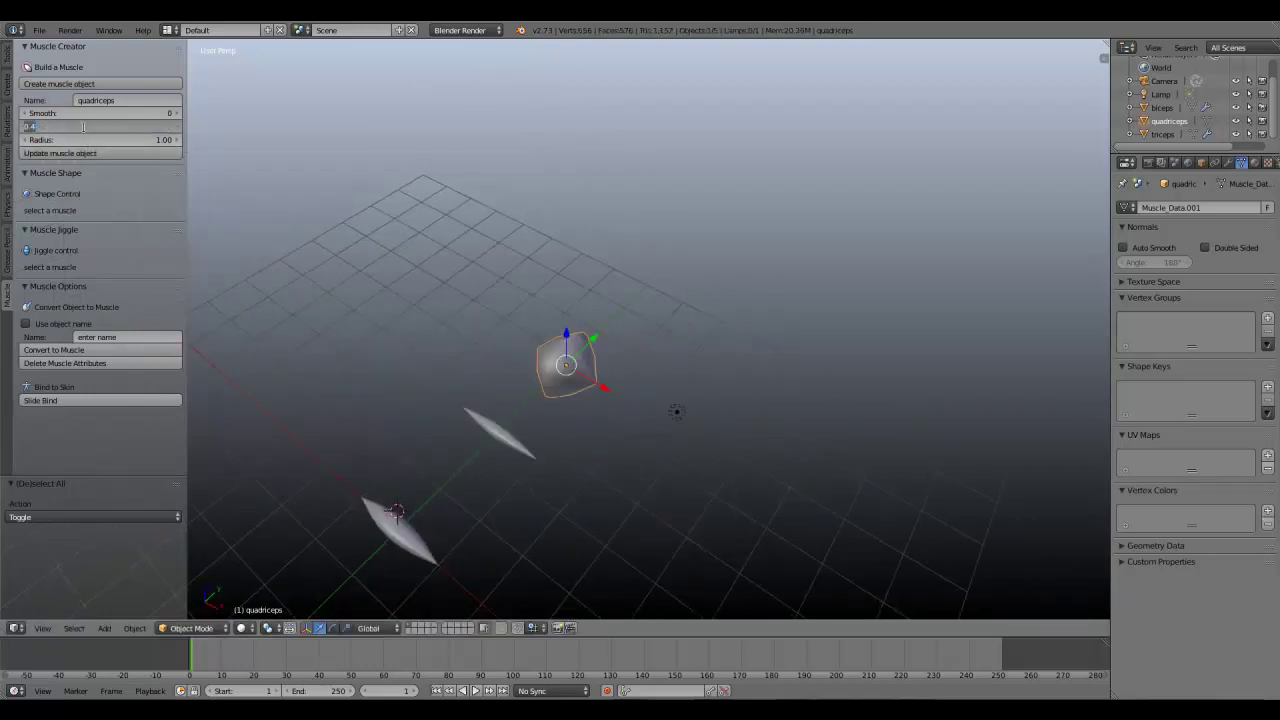
{"action": "type", "text": "1"}
{"action": "key", "text": "Return"}
{"action": "left_click", "coordinate": [85, 140]}
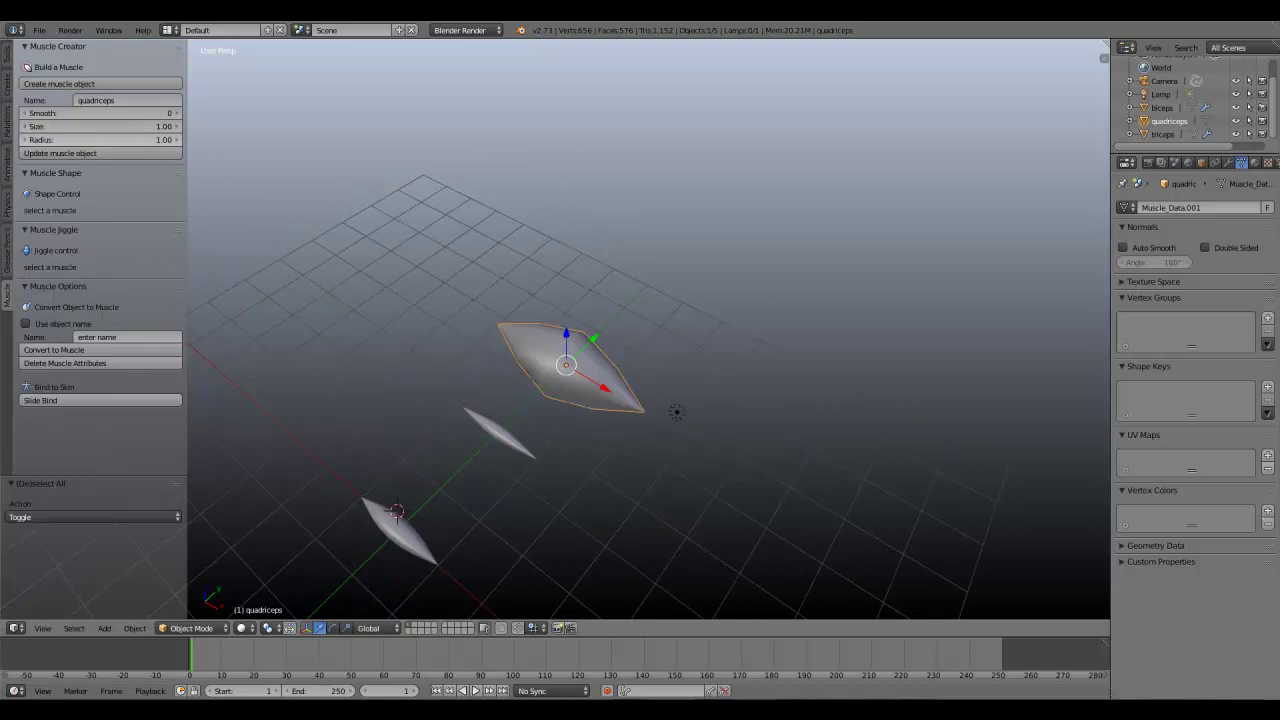
{"action": "key", "text": "Return"}
{"action": "left_click", "coordinate": [86, 140]}
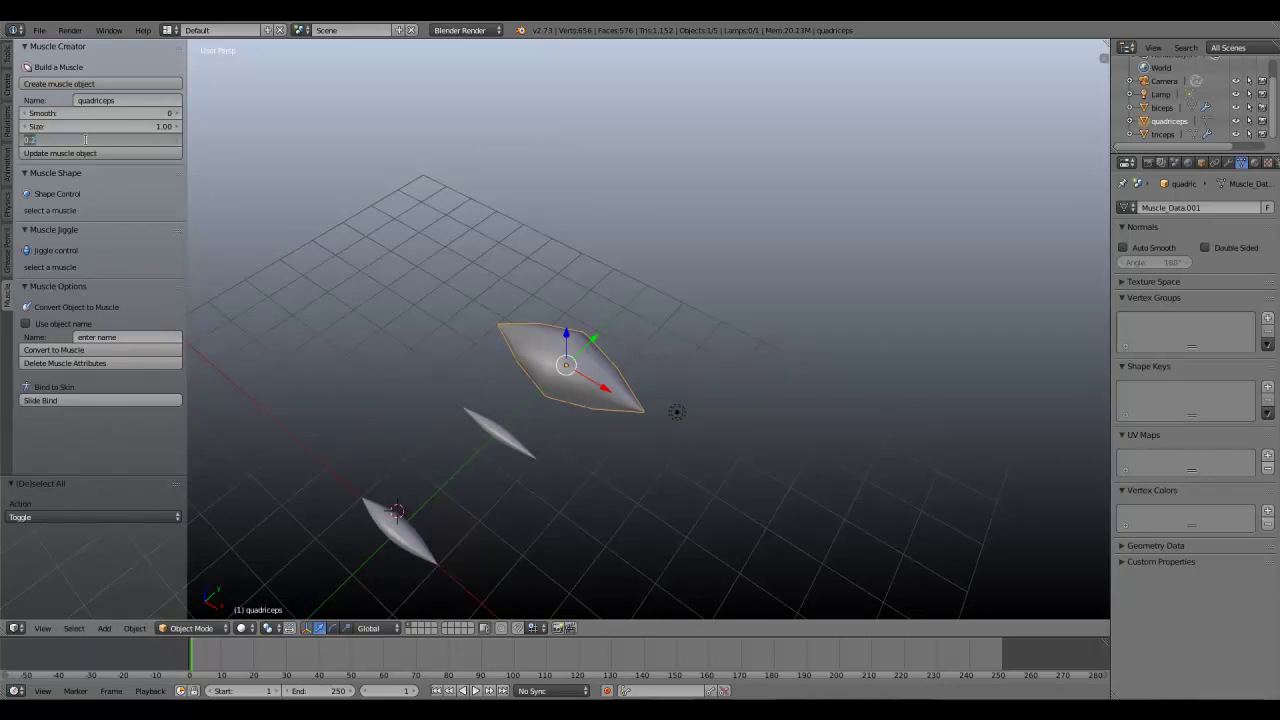
{"action": "type", "text": "5"}
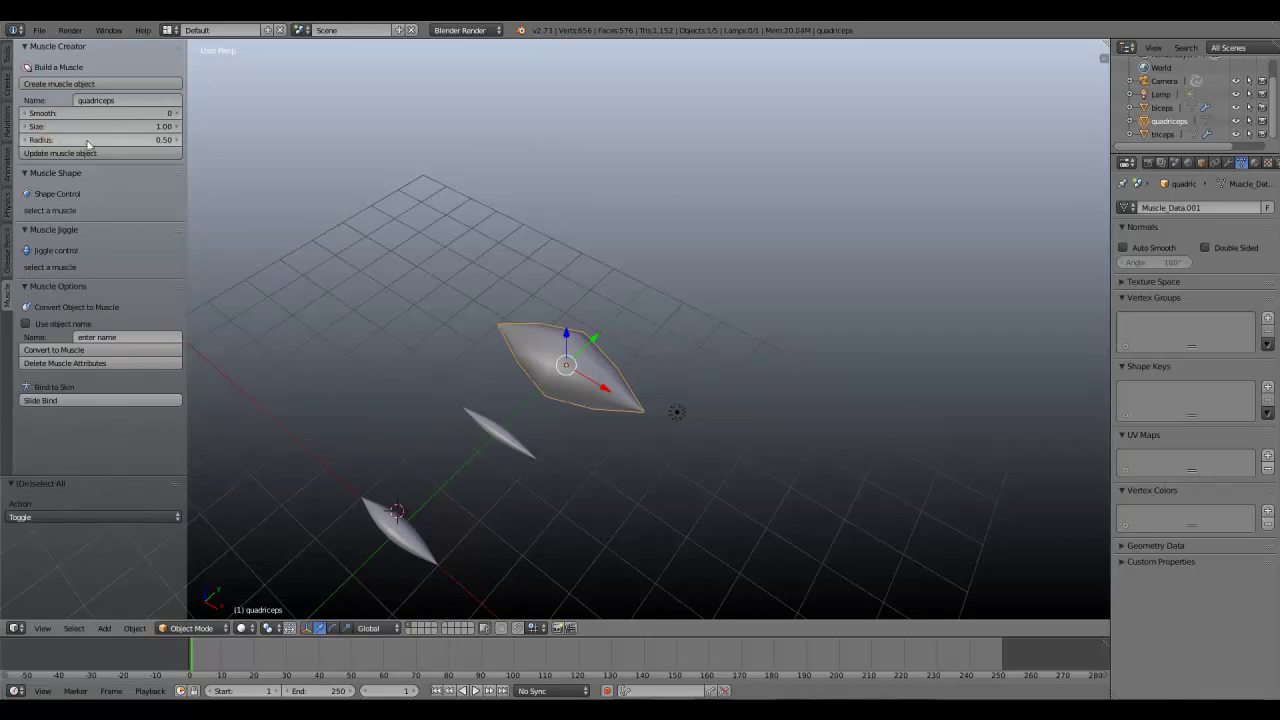
{"action": "key", "text": "Return"}
{"action": "middle_click_drag", "start_coordinate": [552, 334], "coordinate": [525, 375]}
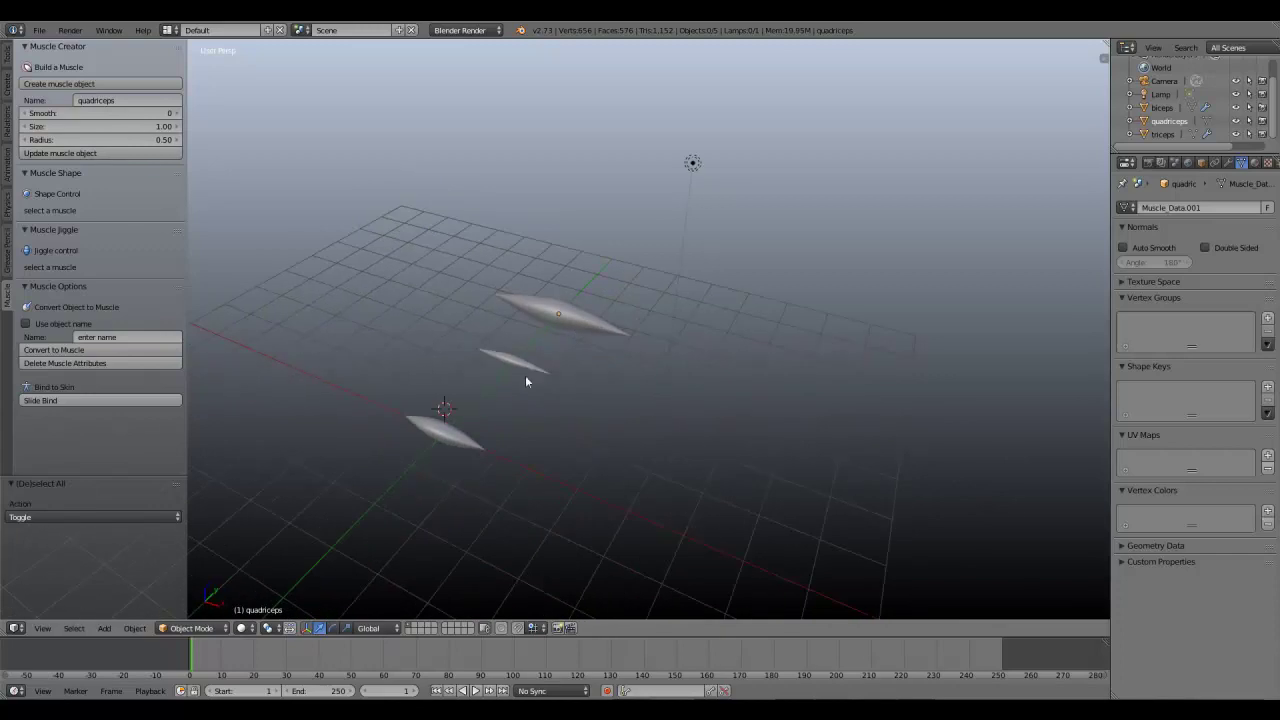
Step: Set the Smooth value to 0 on the biceps and triceps muscles and update both muscle objects
{"action": "right_click", "coordinate": [525, 375]}
{"action": "left_click", "coordinate": [61, 155]}
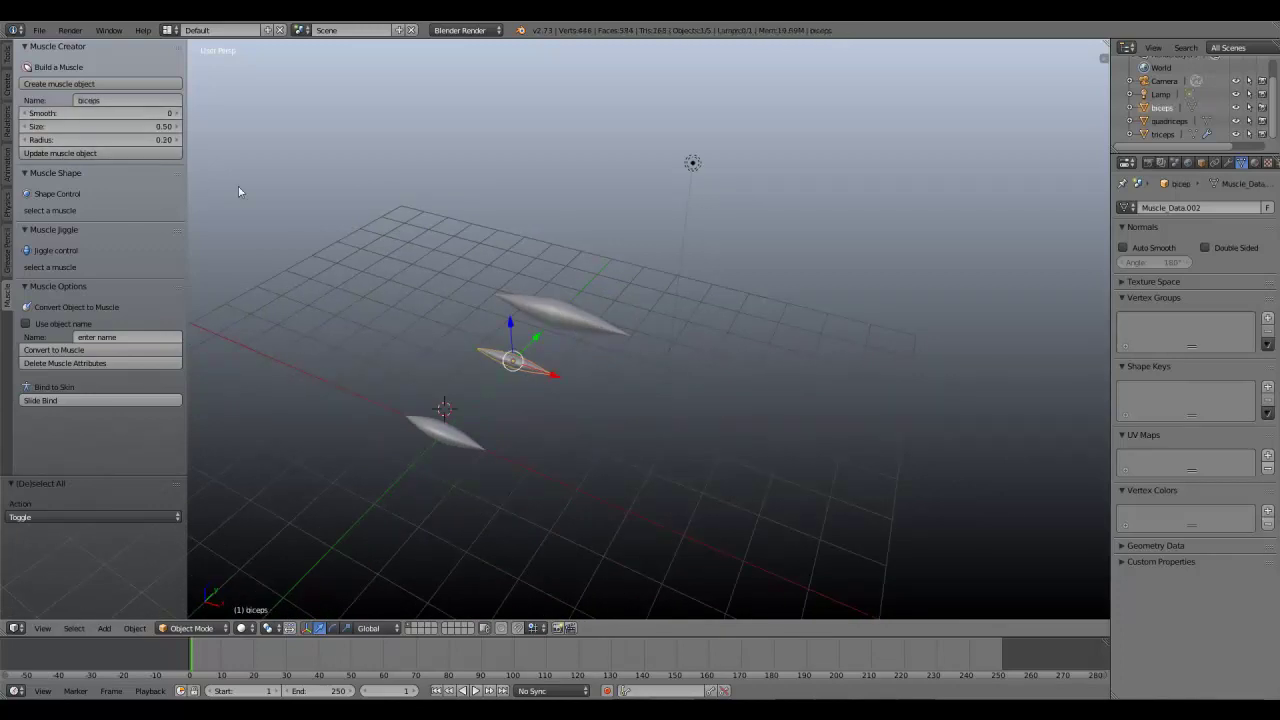
{"action": "right_click", "coordinate": [443, 428]}
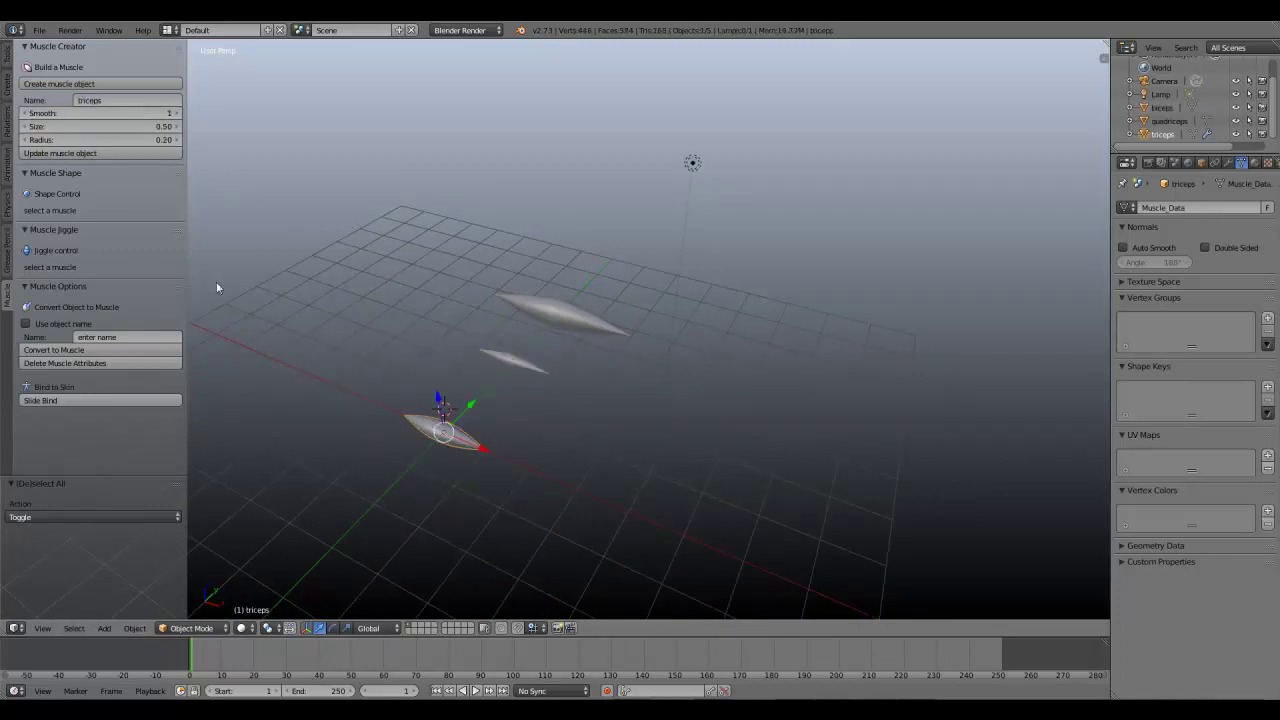
{"action": "key", "text": "a"}
{"action": "left_click", "coordinate": [77, 154]}
{"action": "right_click", "coordinate": [515, 355]}
{"action": "left_click", "coordinate": [132, 155]}
{"action": "key", "text": "a"}
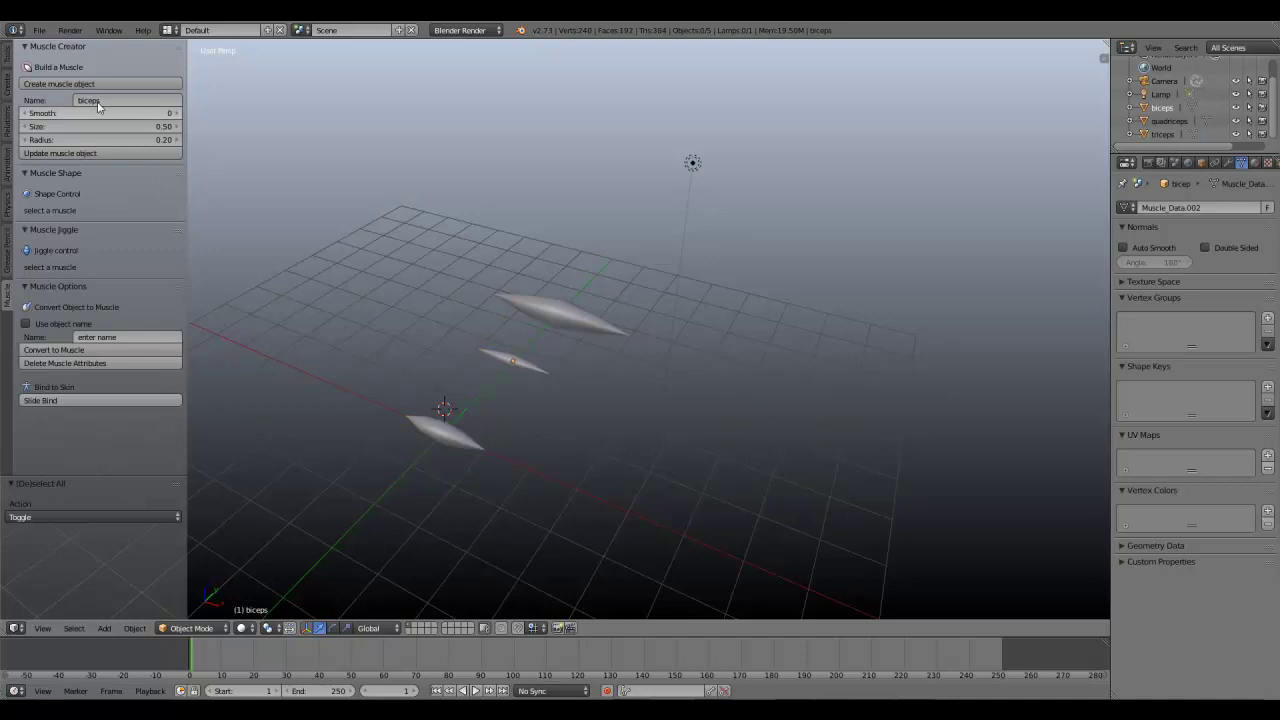
Step: Select the triceps, quadriceps and biceps muscles in turn to compare their Muscle Creator settings
{"action": "right_click", "coordinate": [440, 423]}
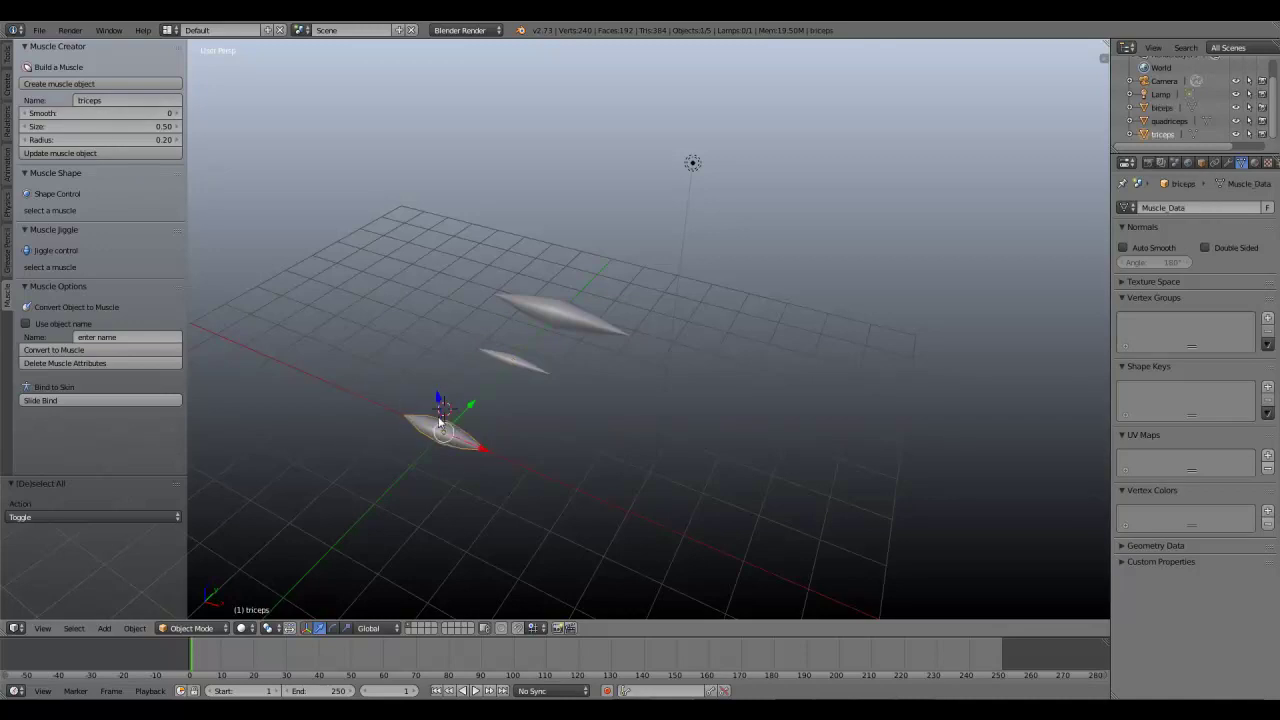
{"action": "key", "text": "a"}
{"action": "right_click", "coordinate": [549, 319]}
{"action": "right_click", "coordinate": [526, 354]}
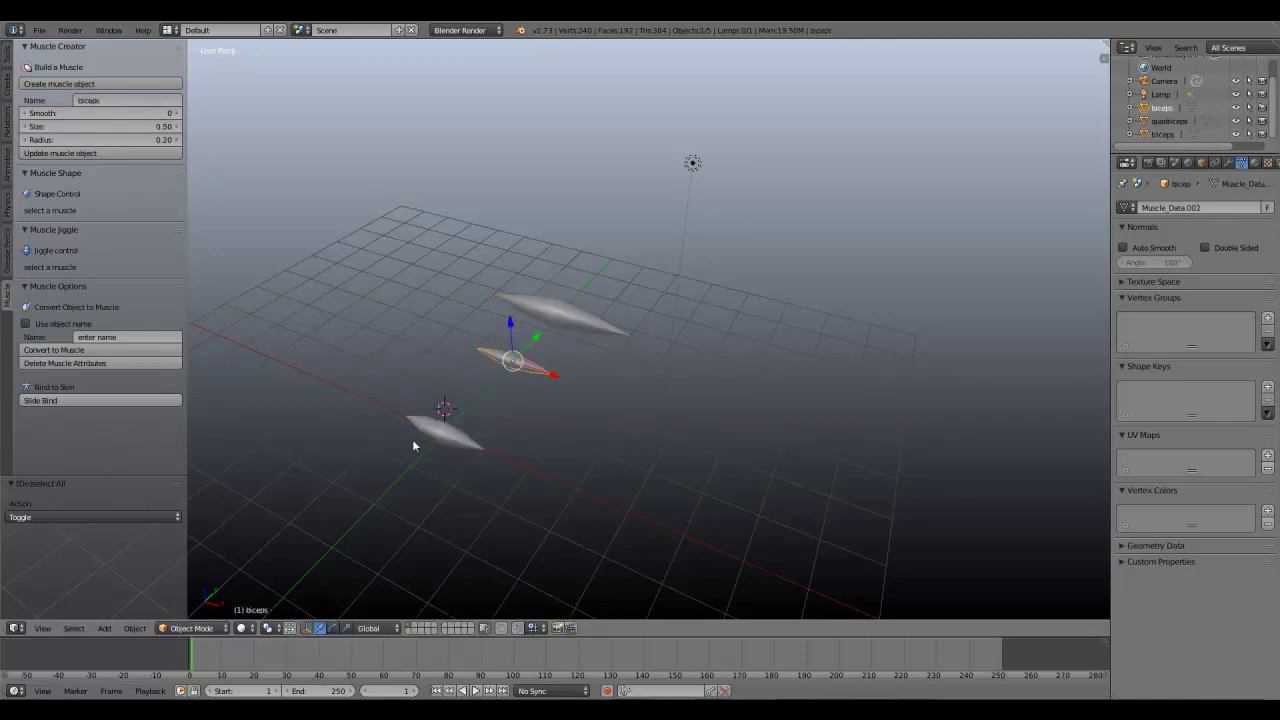
{"action": "right_click", "coordinate": [420, 428]}
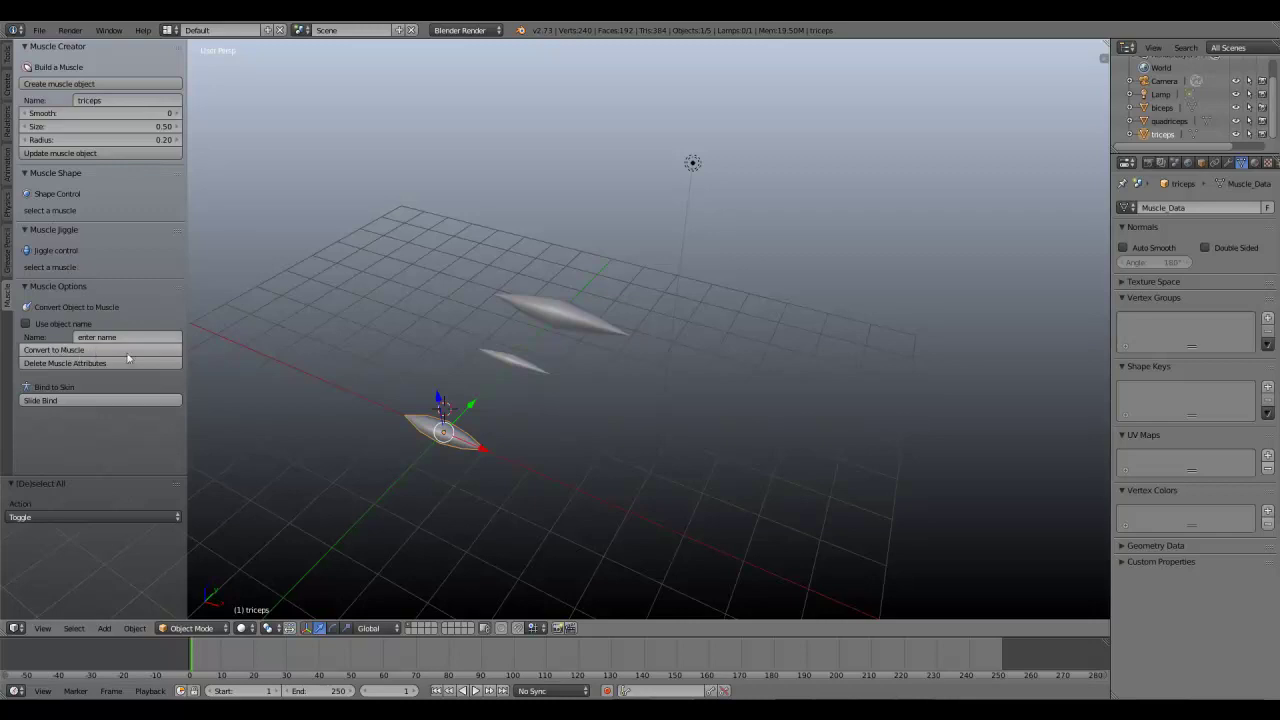
Step: Set the triceps muscle's Smooth value to 1 and update the muscle object
{"action": "scroll", "coordinate": [531, 441], "scroll_direction": "down", "scroll_amount": 3}
{"action": "middle_click_drag", "start_coordinate": [531, 441], "coordinate": [576, 404], "text": "shift"}
{"action": "scroll", "coordinate": [576, 404], "scroll_direction": "up", "scroll_amount": 5}
{"action": "middle_click_drag", "start_coordinate": [470, 402], "coordinate": [444, 444]}
{"action": "key", "text": "a"}
{"action": "middle_click_drag", "start_coordinate": [508, 405], "coordinate": [499, 390]}
{"action": "right_click", "coordinate": [464, 446]}
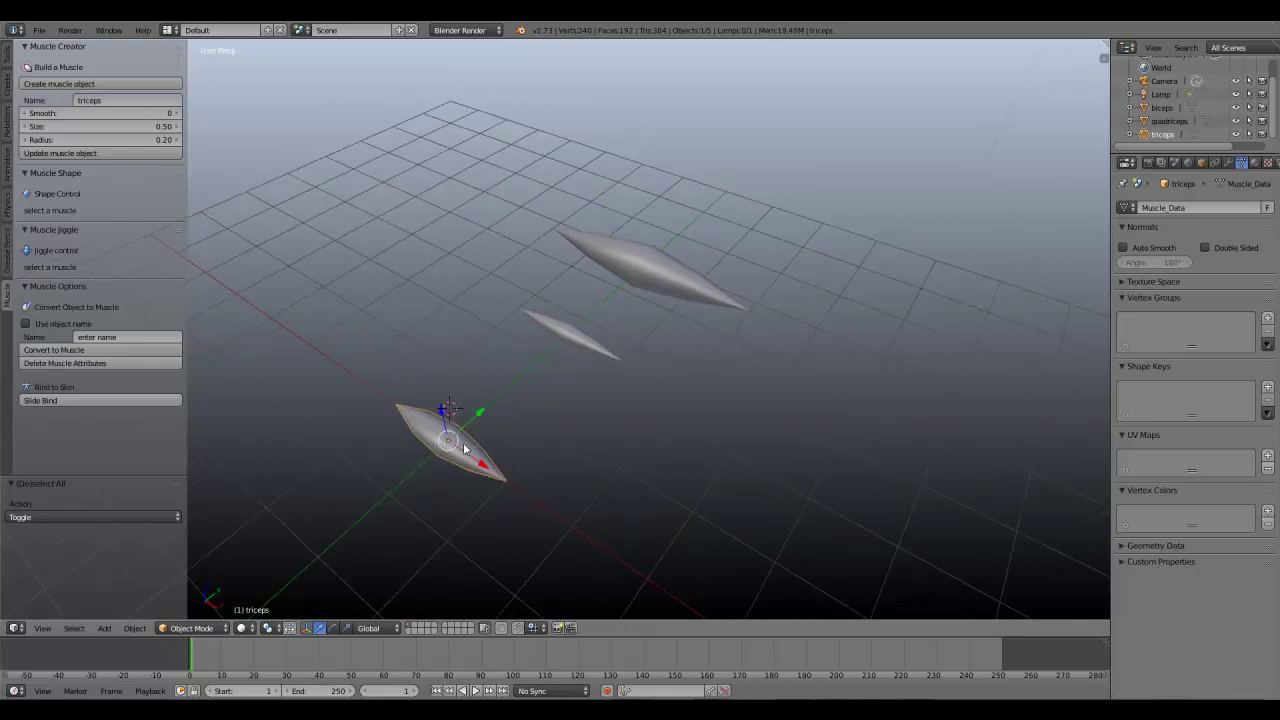
{"action": "left_click", "coordinate": [177, 113]}
{"action": "left_click", "coordinate": [93, 153]}
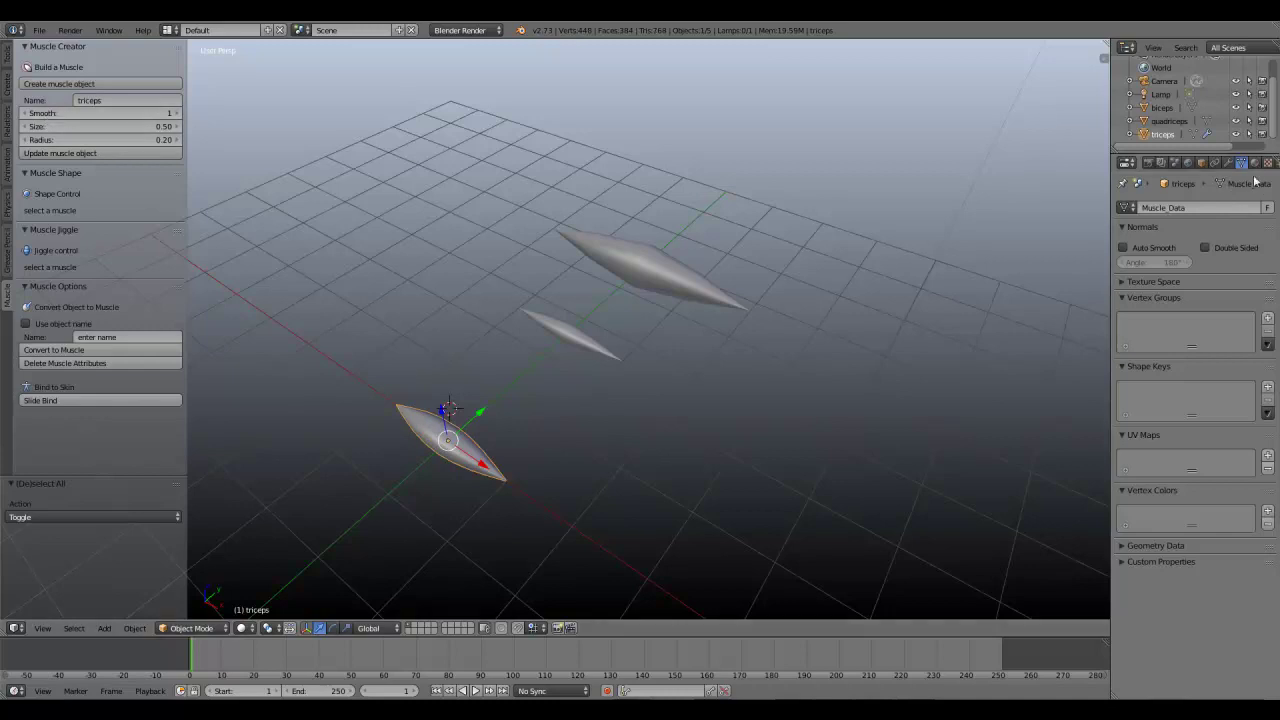
Step: Show the triceps muscle's modifiers and widen the properties editor to examine the Subsurf settings
{"action": "left_click", "coordinate": [1228, 162]}
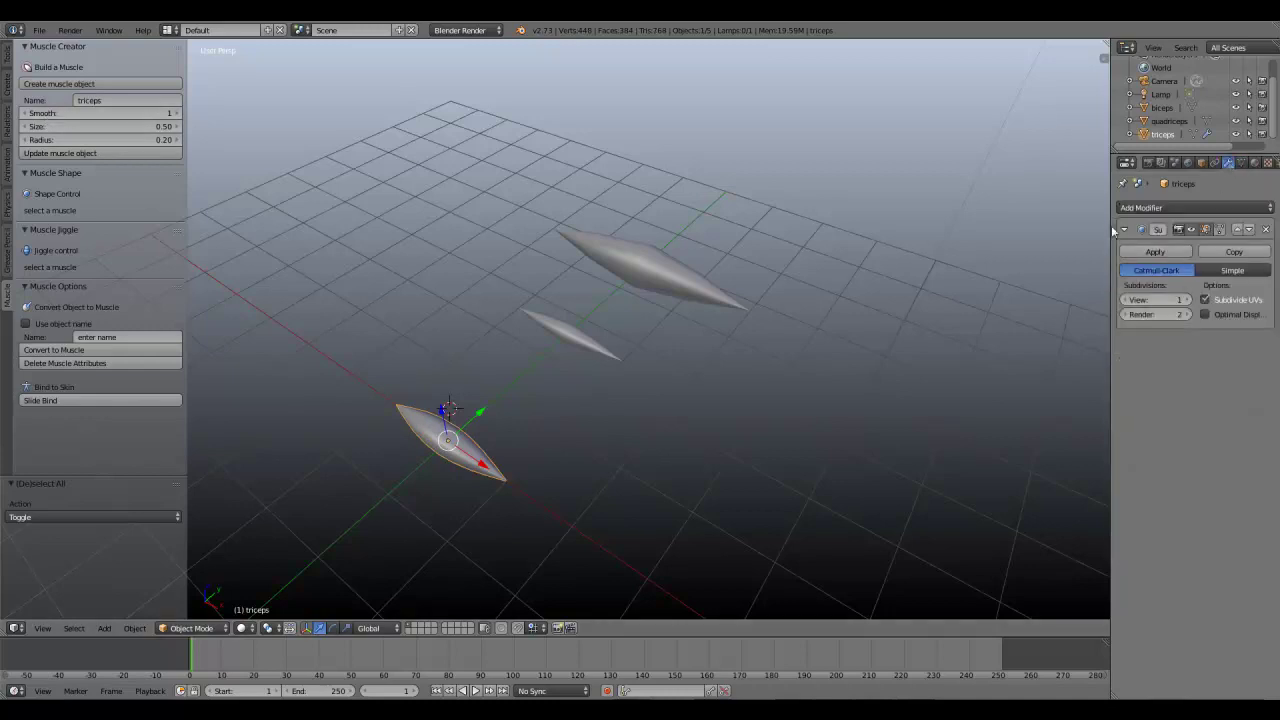
{"action": "left_click_drag", "start_coordinate": [1108, 224], "coordinate": [1010, 226]}
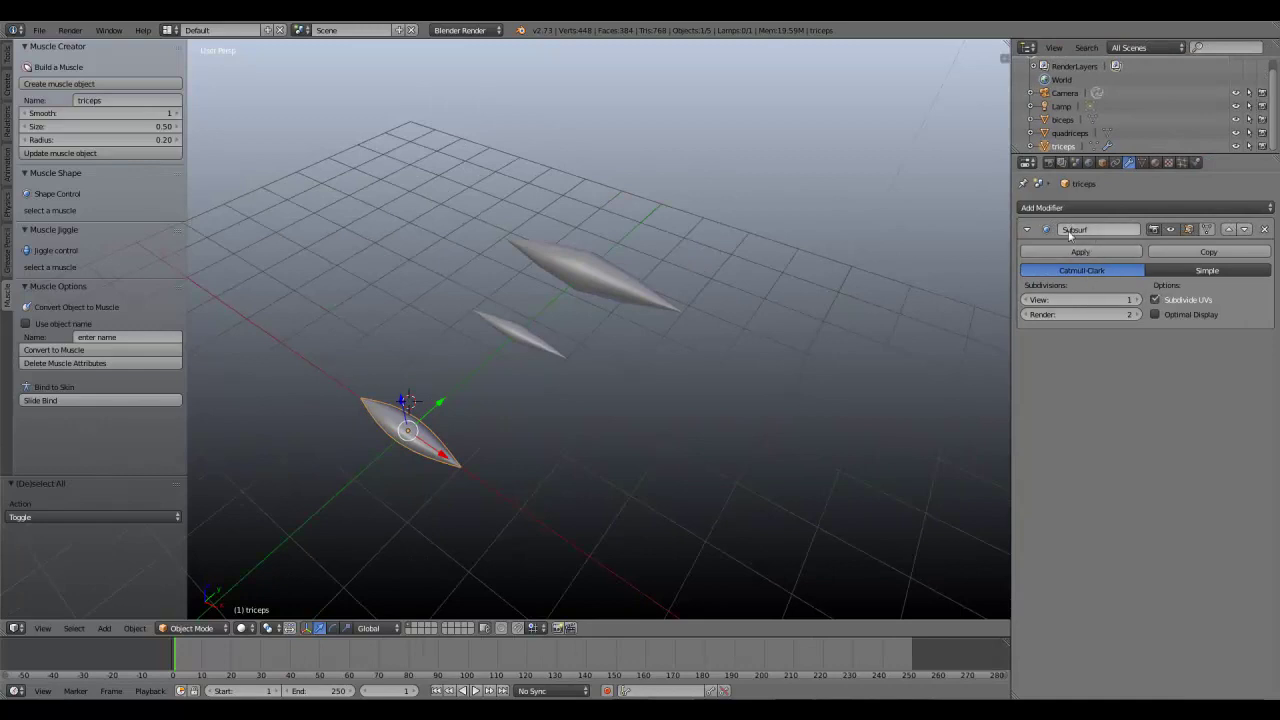
{"action": "middle_click_drag", "start_coordinate": [461, 254], "coordinate": [474, 298], "text": "shift"}
{"action": "key", "text": "a"}
{"action": "right_click", "coordinate": [424, 490]}
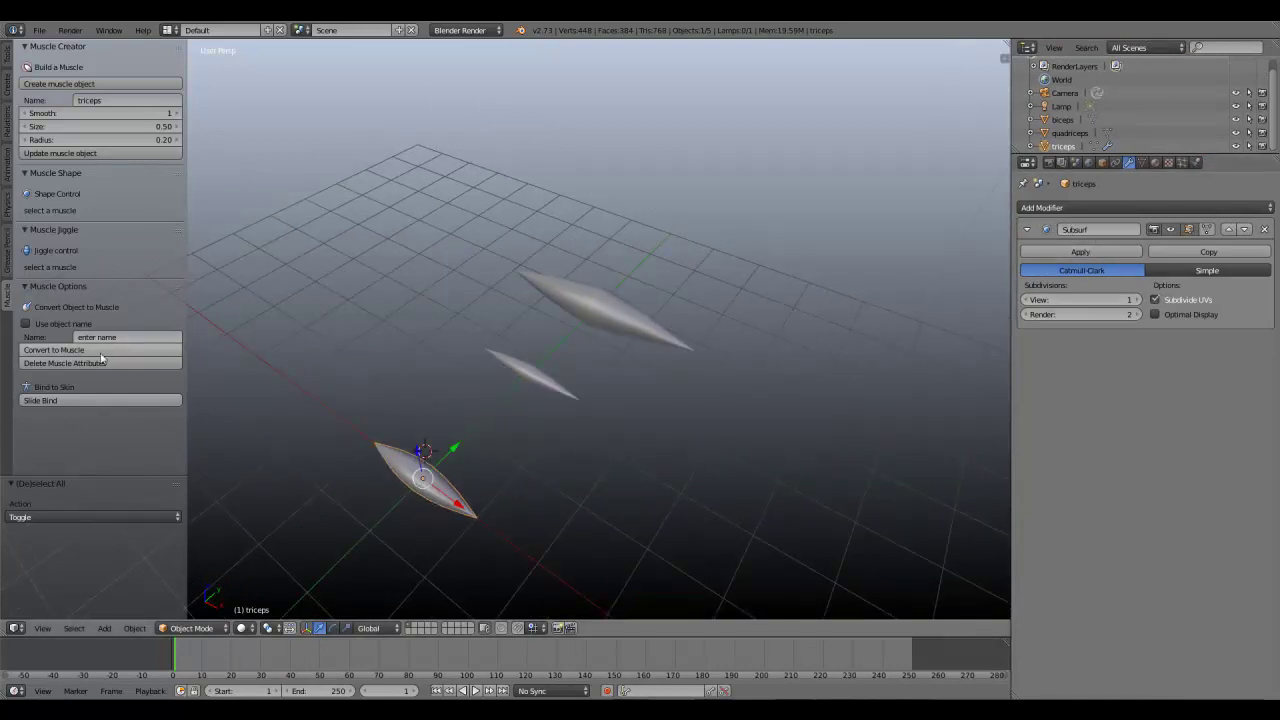
Step: Frame the triceps muscle closely and examine its subdivided mesh in wireframe shading
{"action": "middle_click_drag", "start_coordinate": [605, 388], "coordinate": [635, 362], "text": "shift"}
{"action": "scroll", "coordinate": [672, 262], "scroll_direction": "up", "scroll_amount": 9}
{"action": "key", "text": "KP_Decimal"}
{"action": "scroll", "coordinate": [655, 250], "scroll_direction": "down", "scroll_amount": 3}
{"action": "key", "text": "KP_Decimal"}
{"action": "key", "text": "z"}
{"action": "scroll", "coordinate": [635, 362], "scroll_direction": "up", "scroll_amount": 5}
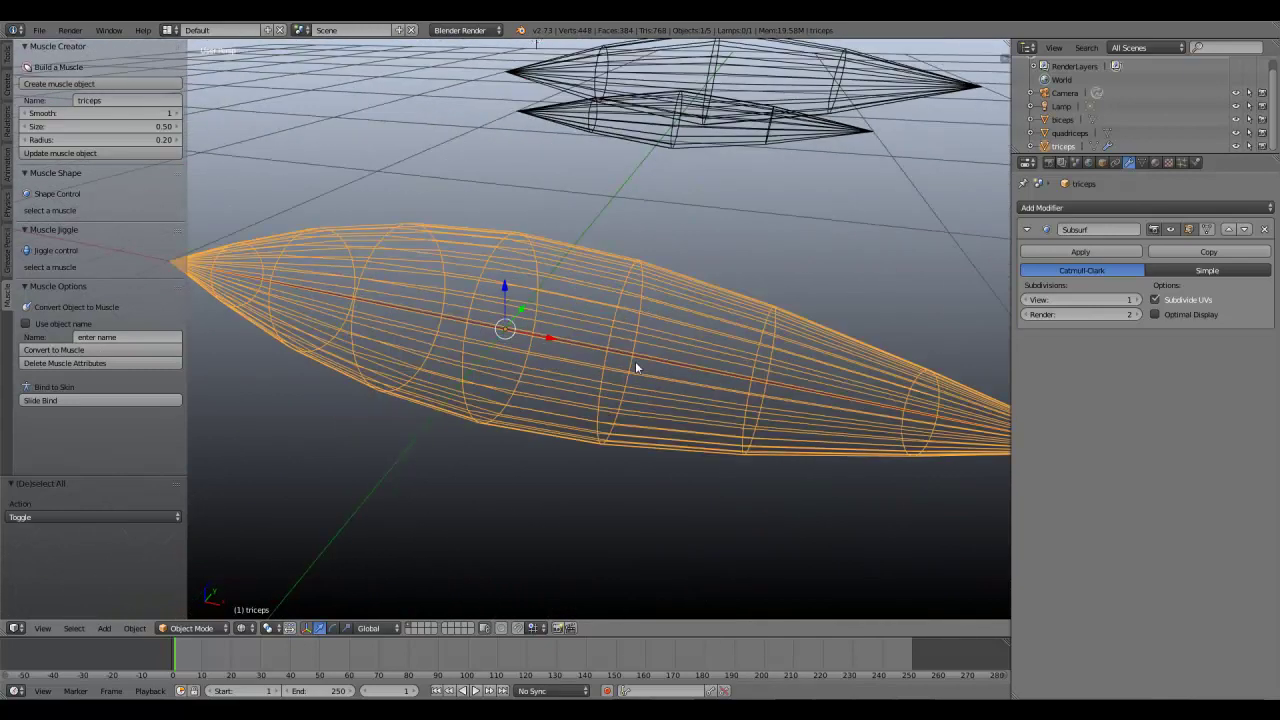
{"action": "key", "text": "z"}
Step: Set the triceps muscle's Smooth value back to 0 and update the muscle object
{"action": "scroll", "coordinate": [635, 367], "scroll_direction": "down", "scroll_amount": 3}
{"action": "left_click", "coordinate": [27, 113]}
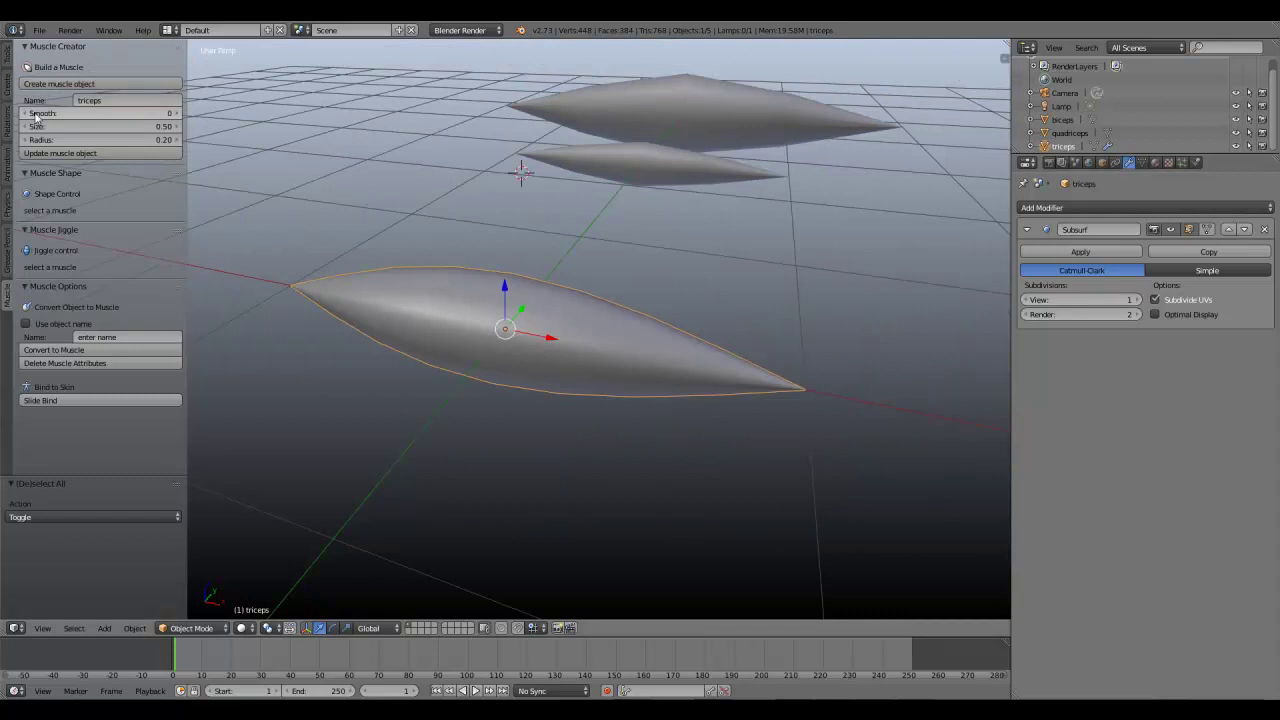
{"action": "left_click", "coordinate": [108, 156]}
{"action": "scroll", "coordinate": [525, 299], "scroll_direction": "down", "scroll_amount": 6}
{"action": "middle_click_drag", "start_coordinate": [494, 296], "coordinate": [360, 300], "text": "shift"}
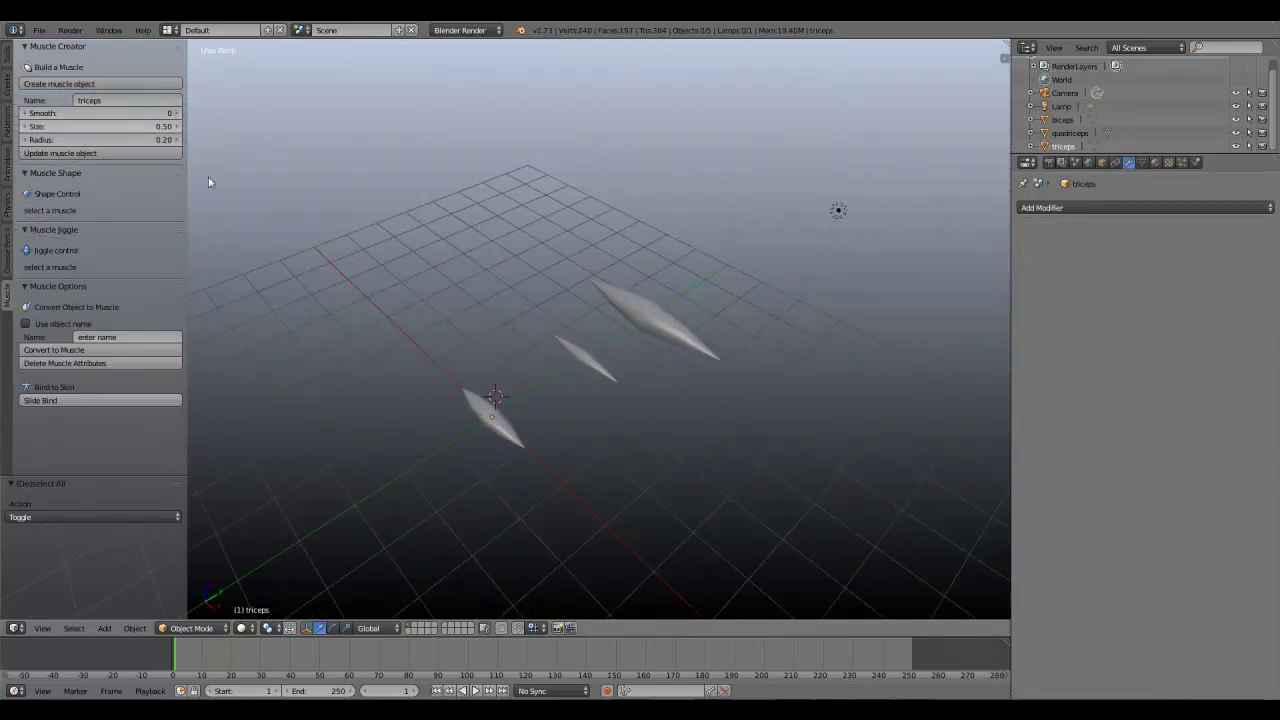
Step: Move the biceps muscle about -0.57 along the Y axis, toward the triceps muscle
{"action": "key", "text": "a"}
{"action": "middle_click_drag", "start_coordinate": [595, 430], "coordinate": [587, 377], "text": "shift"}
{"action": "scroll", "coordinate": [587, 377], "scroll_direction": "up", "scroll_amount": 2}
{"action": "right_click", "coordinate": [657, 292]}
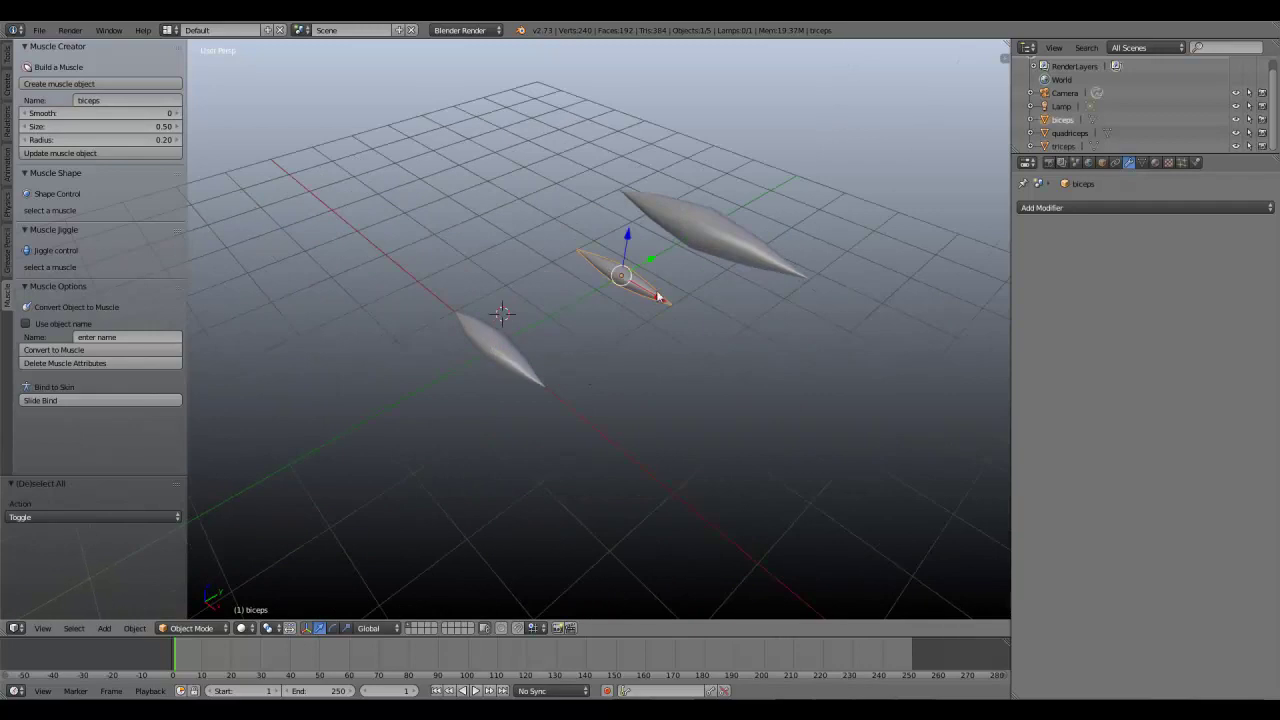
{"action": "middle_click_drag", "start_coordinate": [658, 293], "coordinate": [641, 297]}
{"action": "left_click_drag", "start_coordinate": [702, 283], "coordinate": [668, 292]}
Step: Move the quadriceps muscle along the Y axis toward the biceps muscle and clear the selection
{"action": "middle_click_drag", "start_coordinate": [667, 291], "coordinate": [561, 367], "text": "shift"}
{"action": "right_click", "coordinate": [713, 313]}
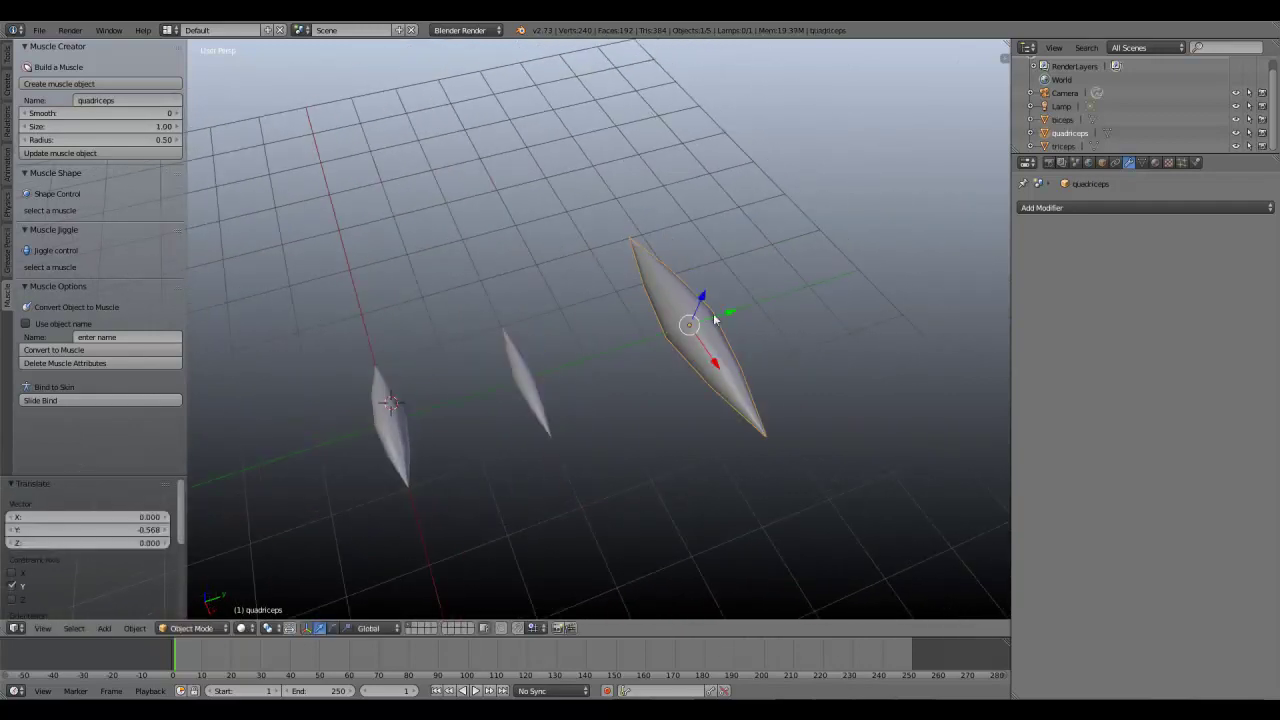
{"action": "left_click_drag", "start_coordinate": [726, 310], "coordinate": [699, 318]}
{"action": "key", "text": "a"}
Step: Pick the triceps muscle and examine its Muscle Creator settings with all three muscles in view
{"action": "scroll", "coordinate": [561, 431], "scroll_direction": "down", "scroll_amount": 2}
{"action": "middle_click_drag", "start_coordinate": [560, 429], "coordinate": [521, 484]}
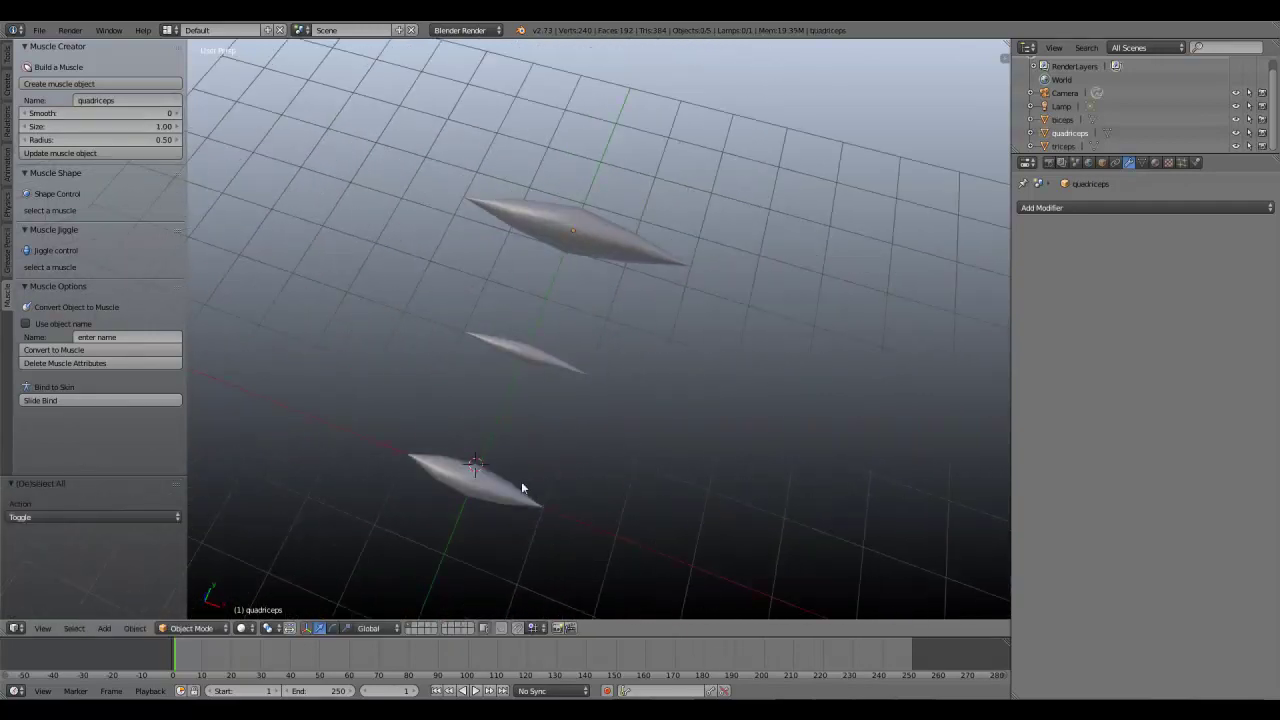
{"action": "right_click", "coordinate": [521, 484]}
{"action": "middle_click_drag", "start_coordinate": [338, 368], "coordinate": [530, 372]}
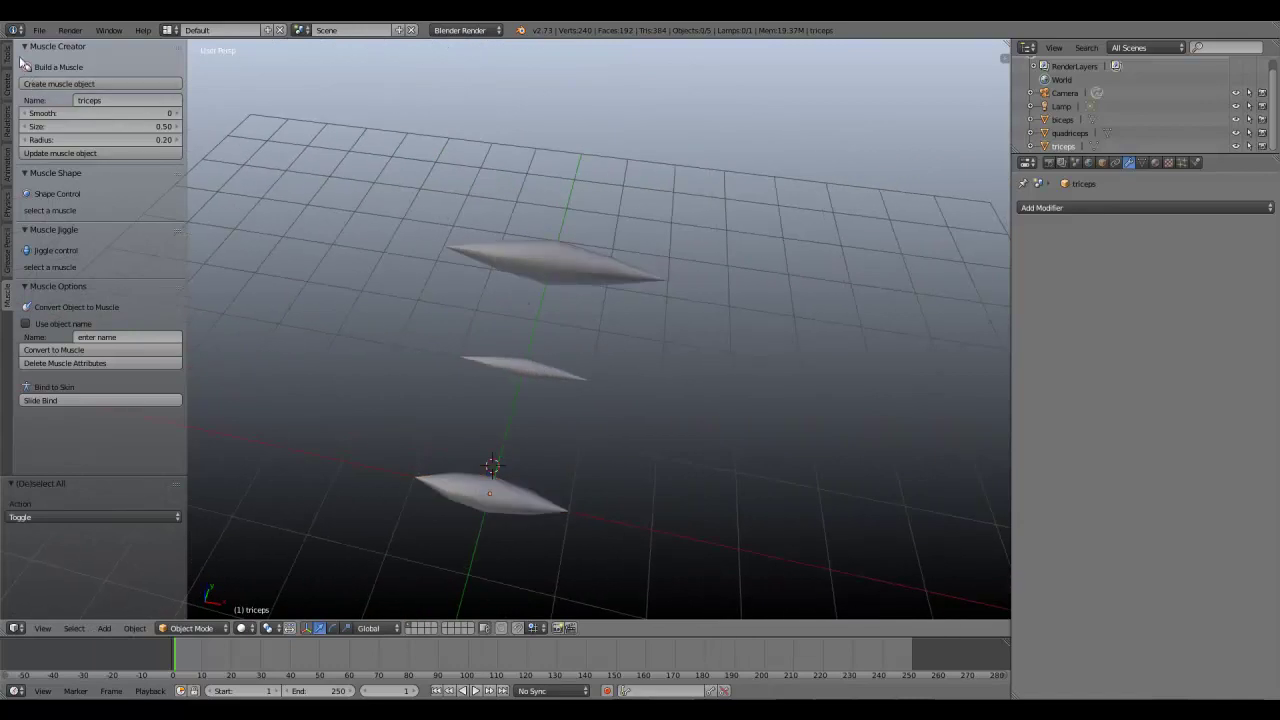
{"action": "scroll", "coordinate": [368, 319], "scroll_direction": "down", "scroll_amount": 5}
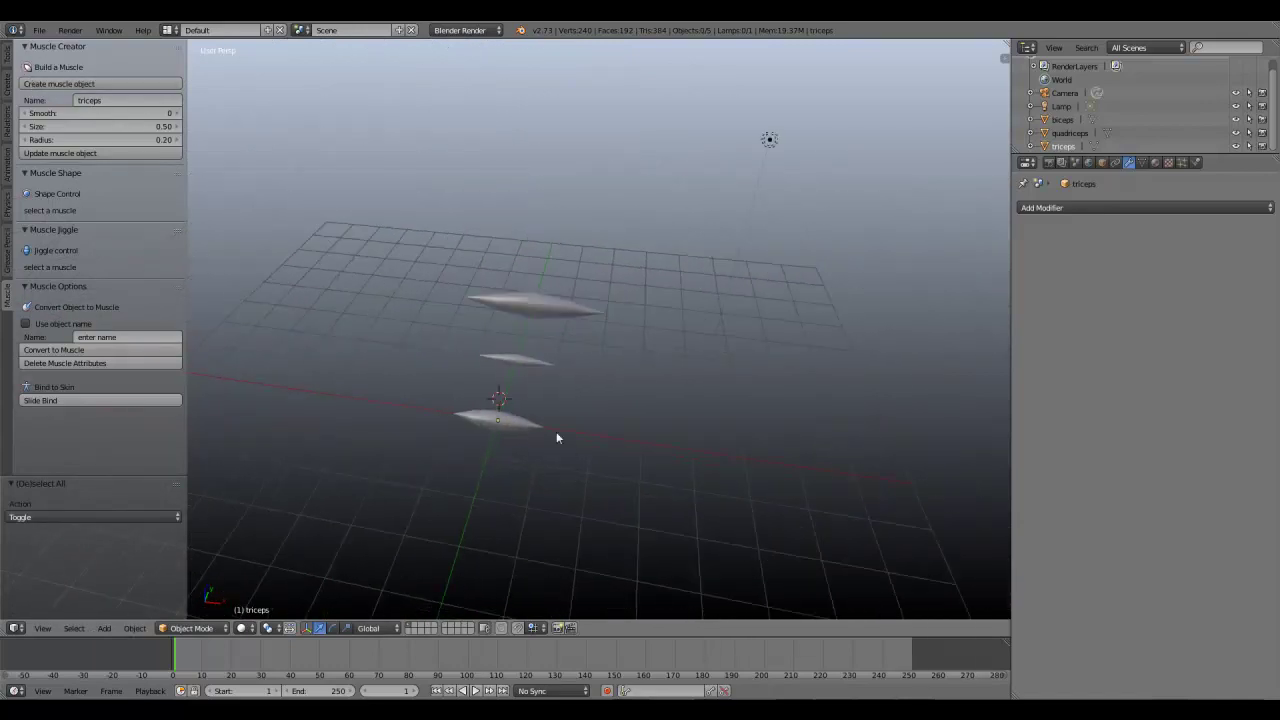
Step: Add a cube mesh and raise it about 3.3 units along the Z axis above the muscles
{"action": "key", "text": "shift+a"}
{"action": "mouse_move", "coordinate": [380, 276]}
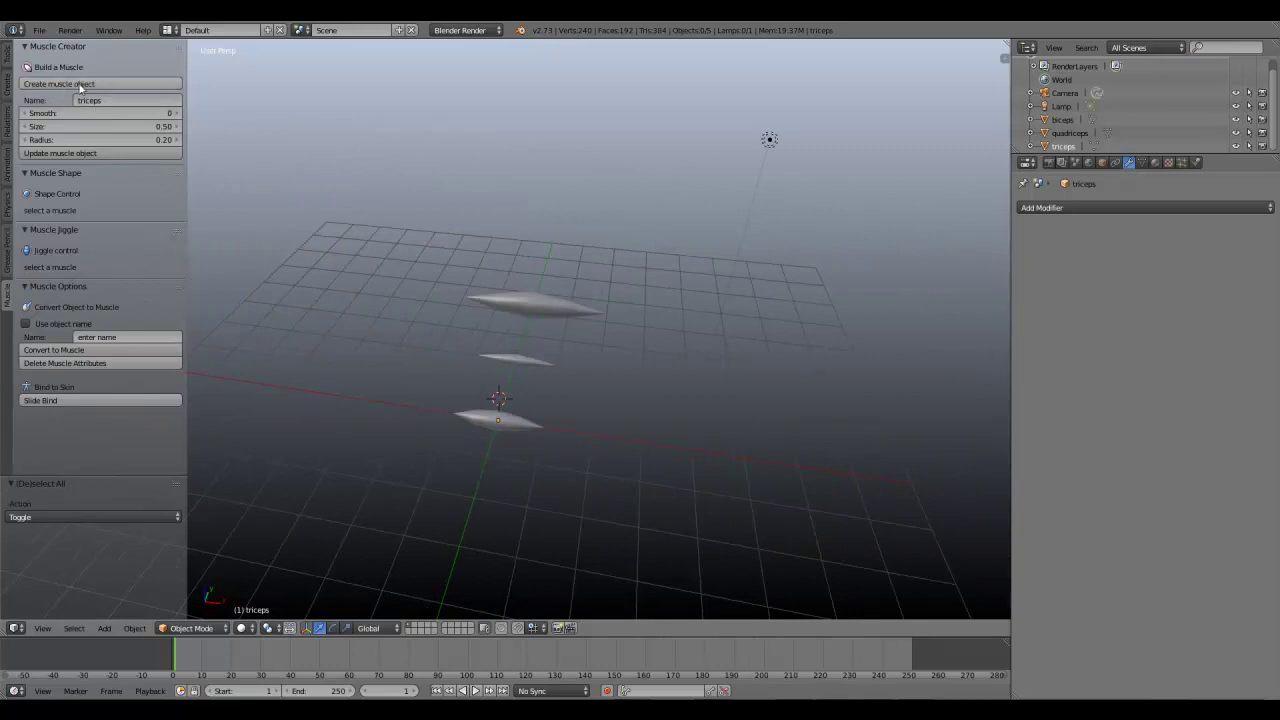
{"action": "key", "text": "shift+a"}
{"action": "mouse_move", "coordinate": [395, 240]}
{"action": "left_click", "coordinate": [465, 251]}
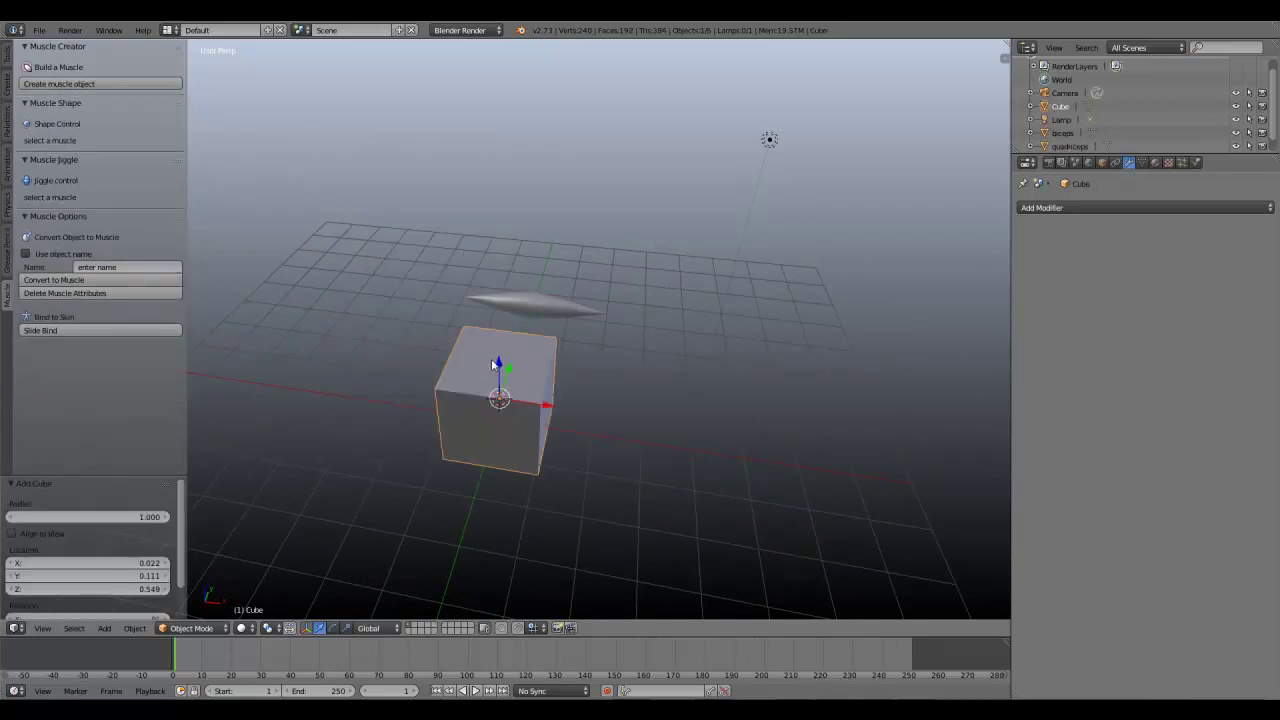
{"action": "left_click_drag", "start_coordinate": [491, 358], "coordinate": [493, 206]}
{"action": "middle_click_drag", "start_coordinate": [506, 274], "coordinate": [417, 228]}
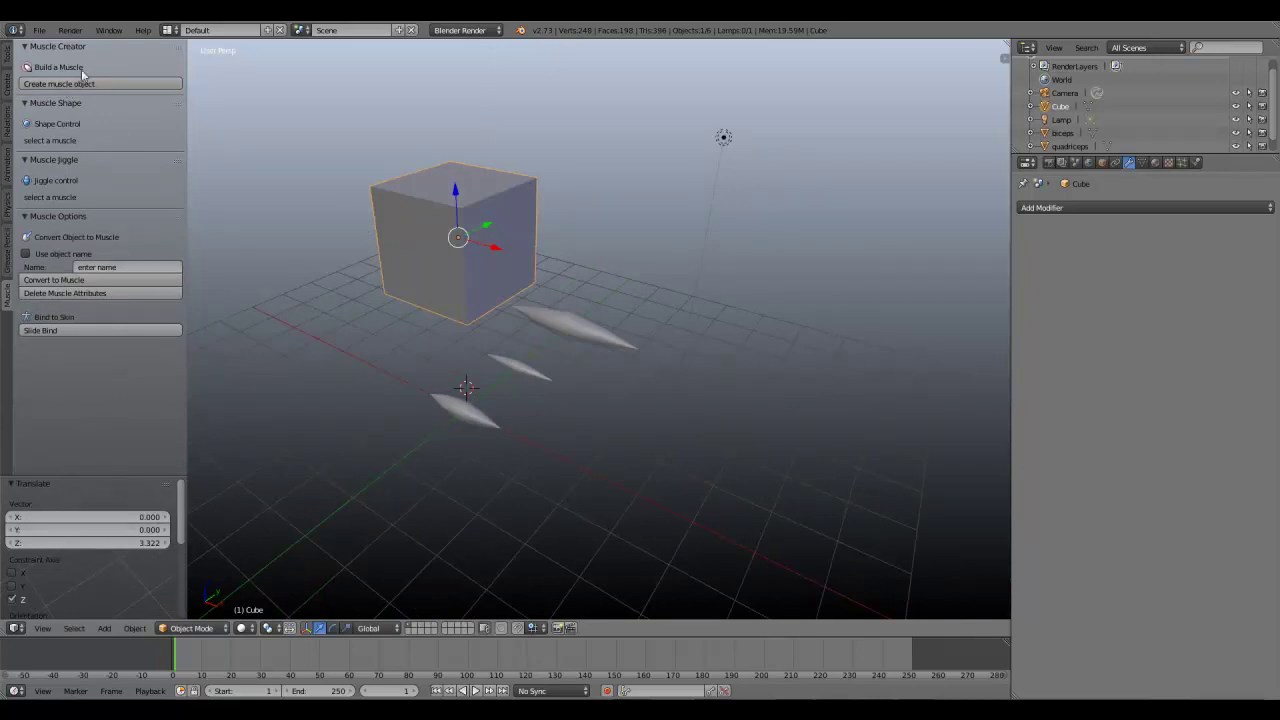
Step: Delete the cube above the muscles
{"action": "key", "text": "x"}
{"action": "left_click", "coordinate": [421, 231]}
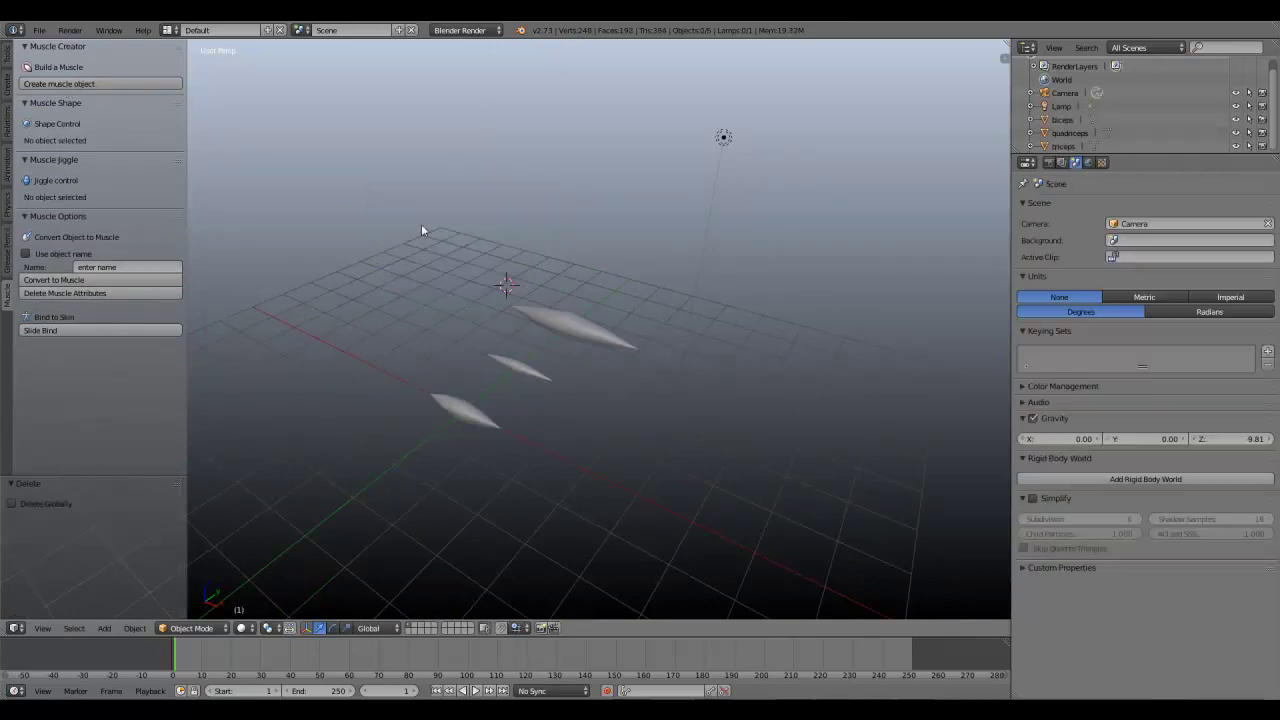
Step: Collapse the Muscle Creator, Muscle Shape and Muscle Jiggle sections so only Muscle Options stays expanded
{"action": "middle_click_drag", "start_coordinate": [455, 320], "coordinate": [455, 487]}
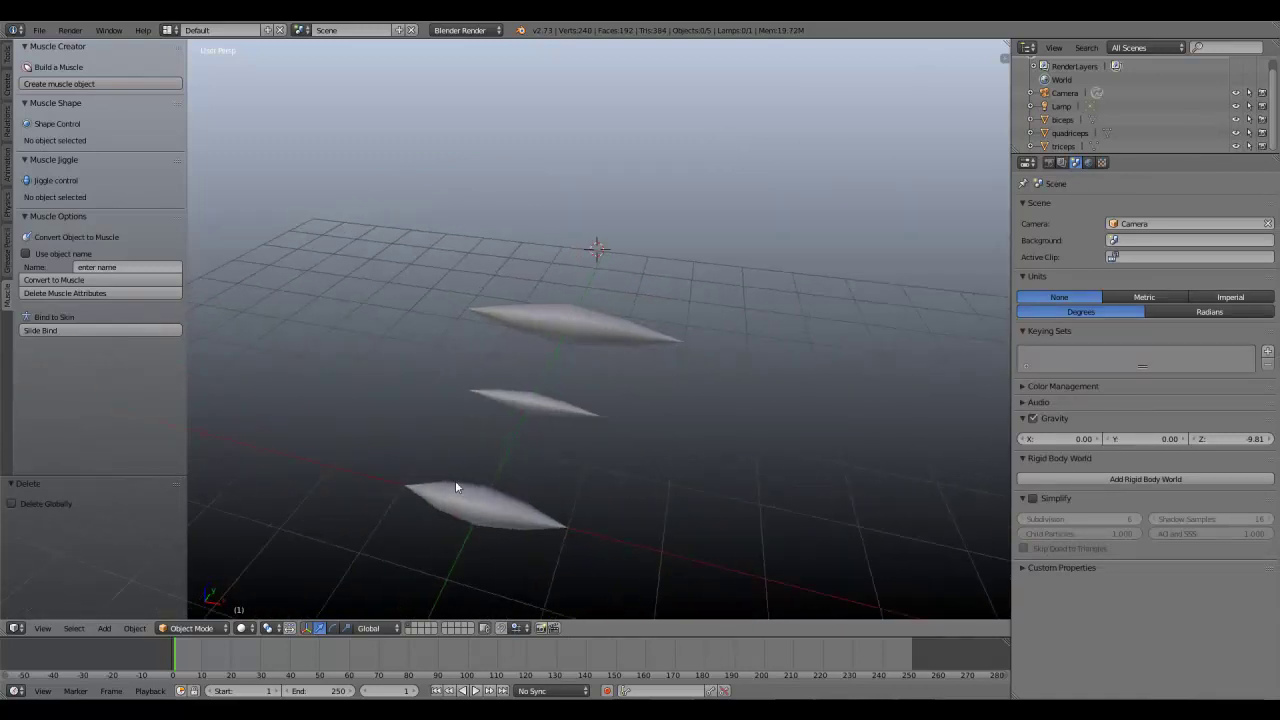
{"action": "left_click", "coordinate": [37, 49]}
{"action": "left_click", "coordinate": [34, 64]}
{"action": "left_click", "coordinate": [33, 80]}
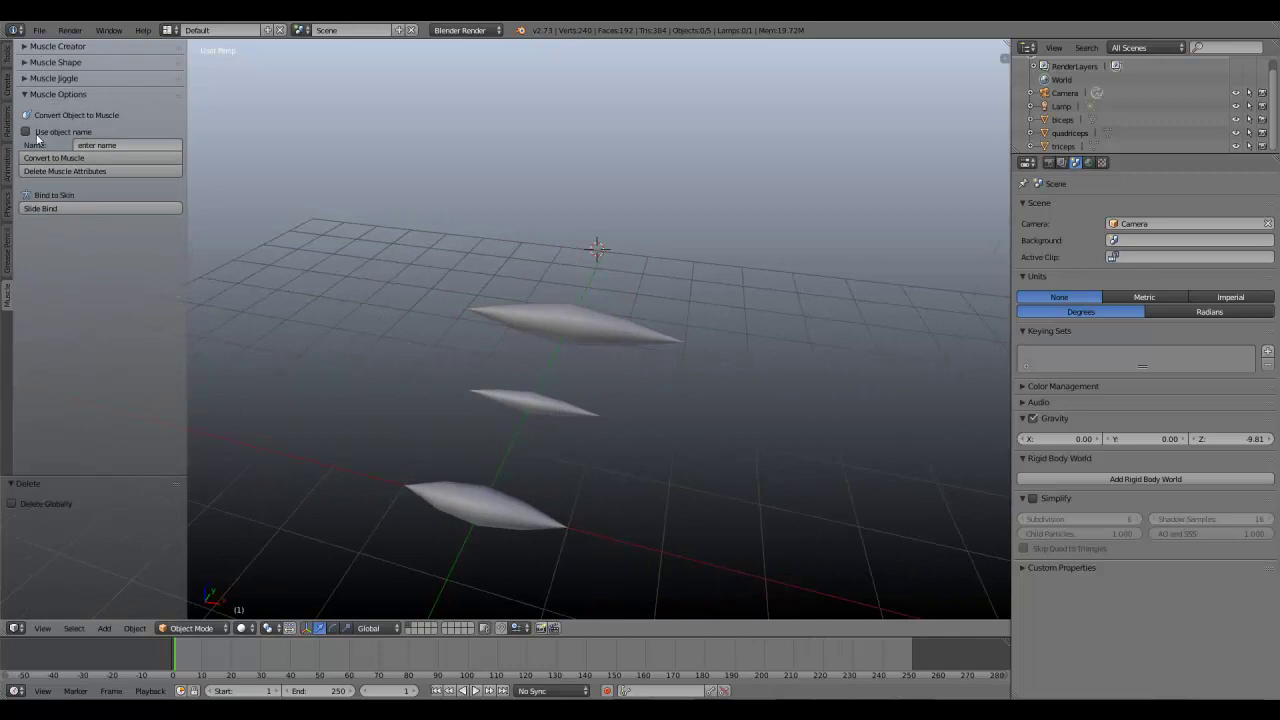
Step: Convert the triceps object to a muscle with the Use object name option enabled
{"action": "middle_click_drag", "start_coordinate": [440, 287], "coordinate": [811, 346]}
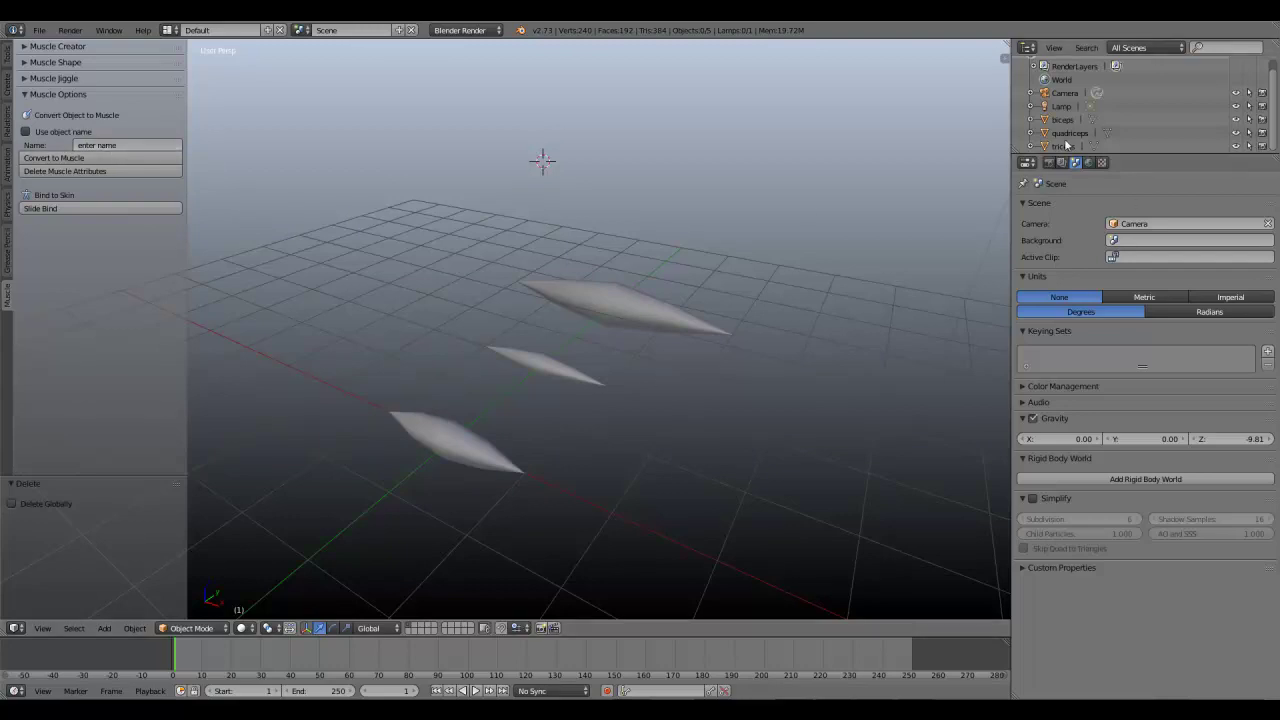
{"action": "middle_click_drag", "start_coordinate": [566, 363], "coordinate": [391, 421]}
{"action": "right_click", "coordinate": [391, 421]}
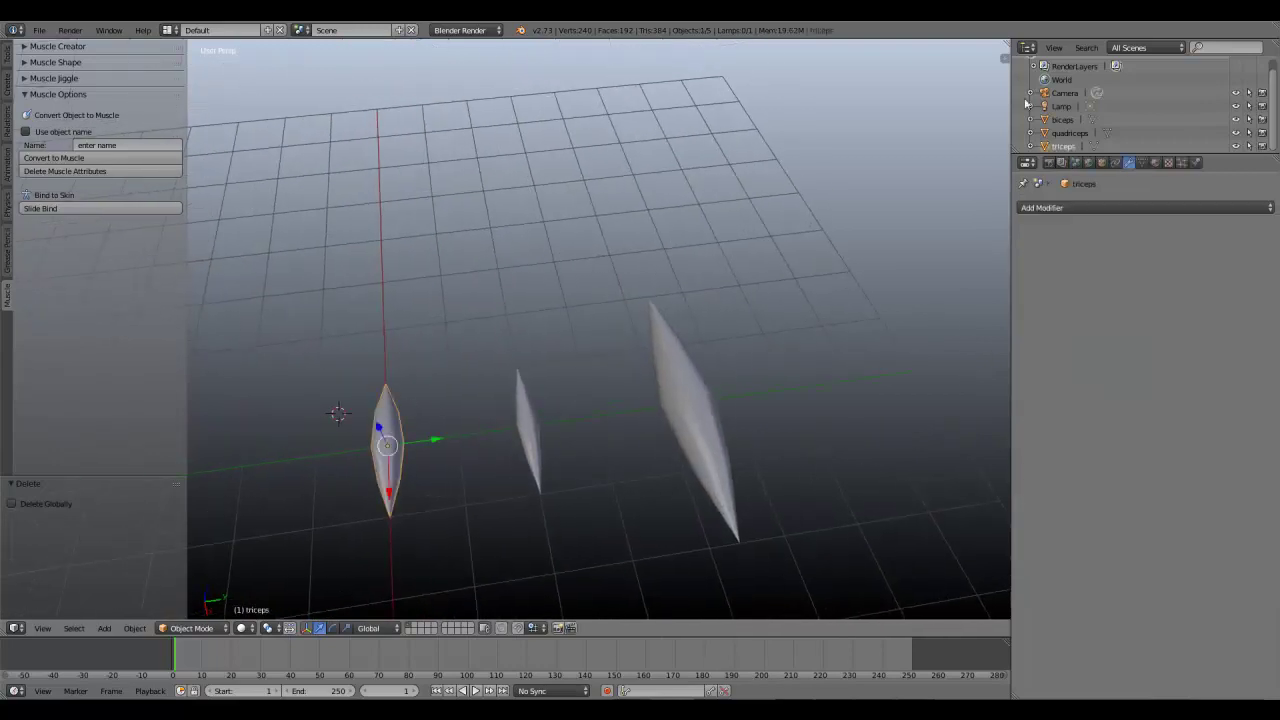
{"action": "left_click", "coordinate": [115, 143]}
{"action": "type", "text": "t"}
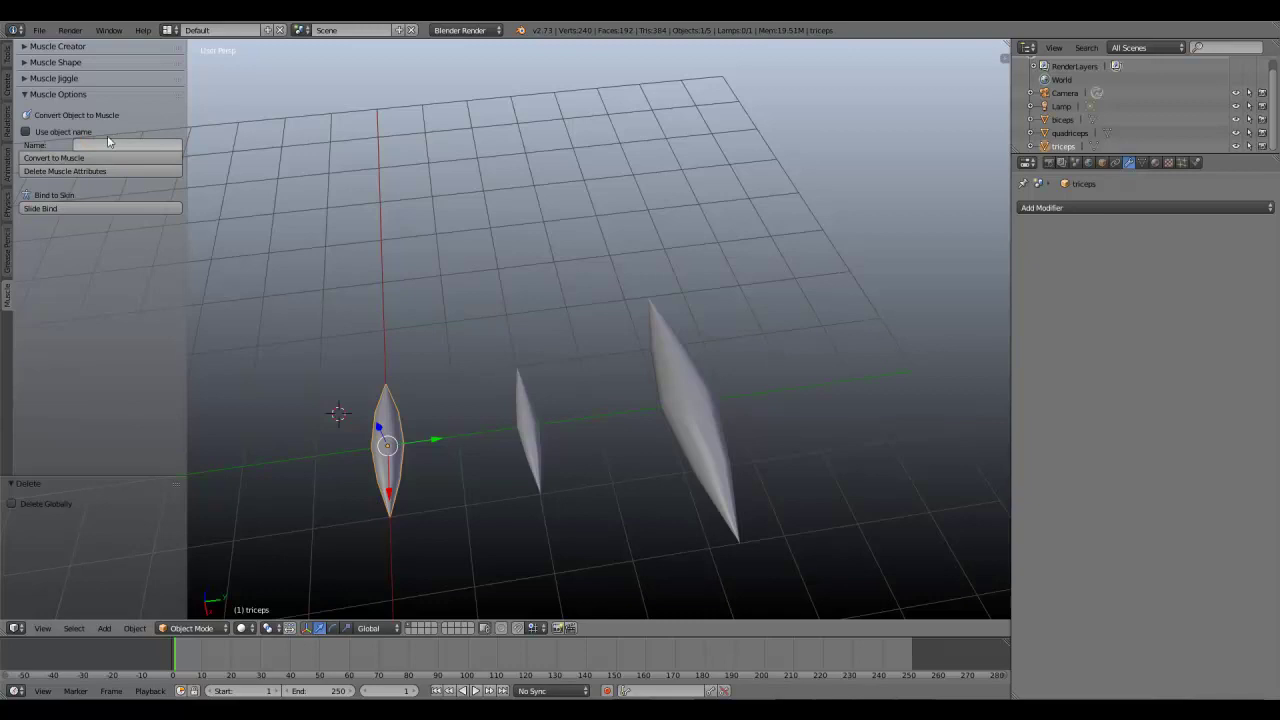
{"action": "middle_click_drag", "start_coordinate": [406, 528], "coordinate": [327, 413]}
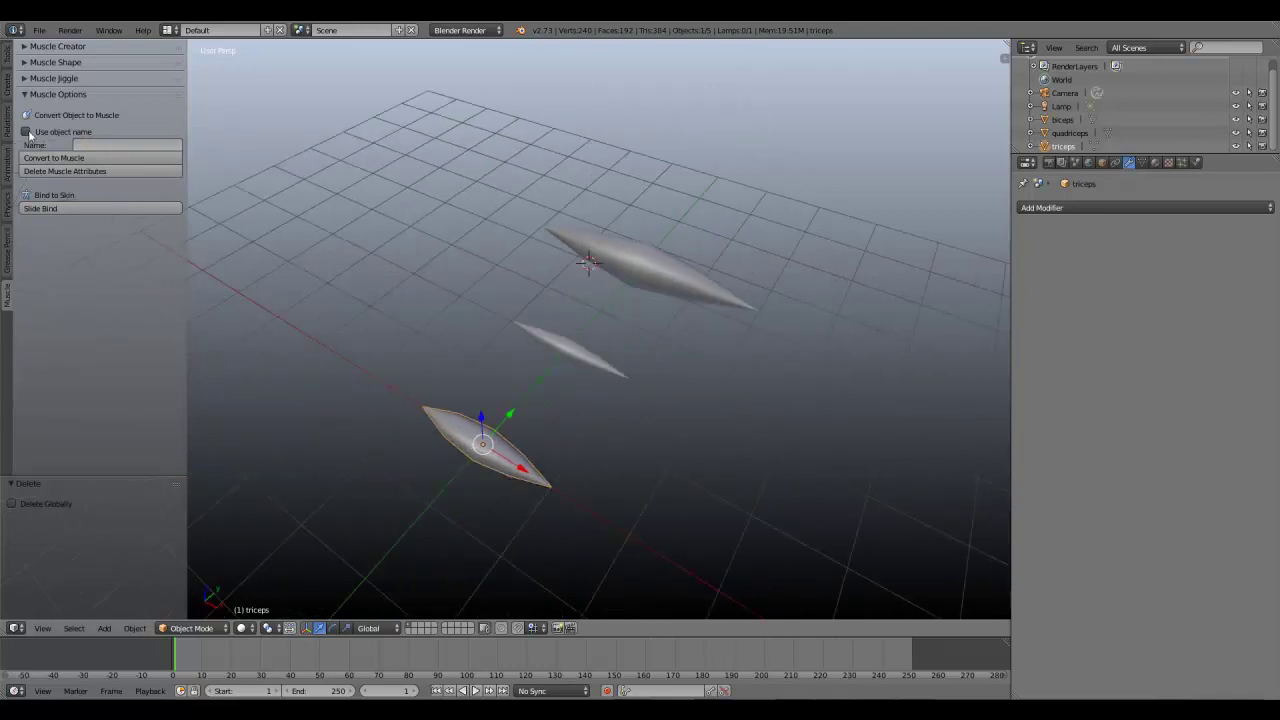
{"action": "left_click", "coordinate": [27, 132]}
{"action": "left_click", "coordinate": [50, 159]}
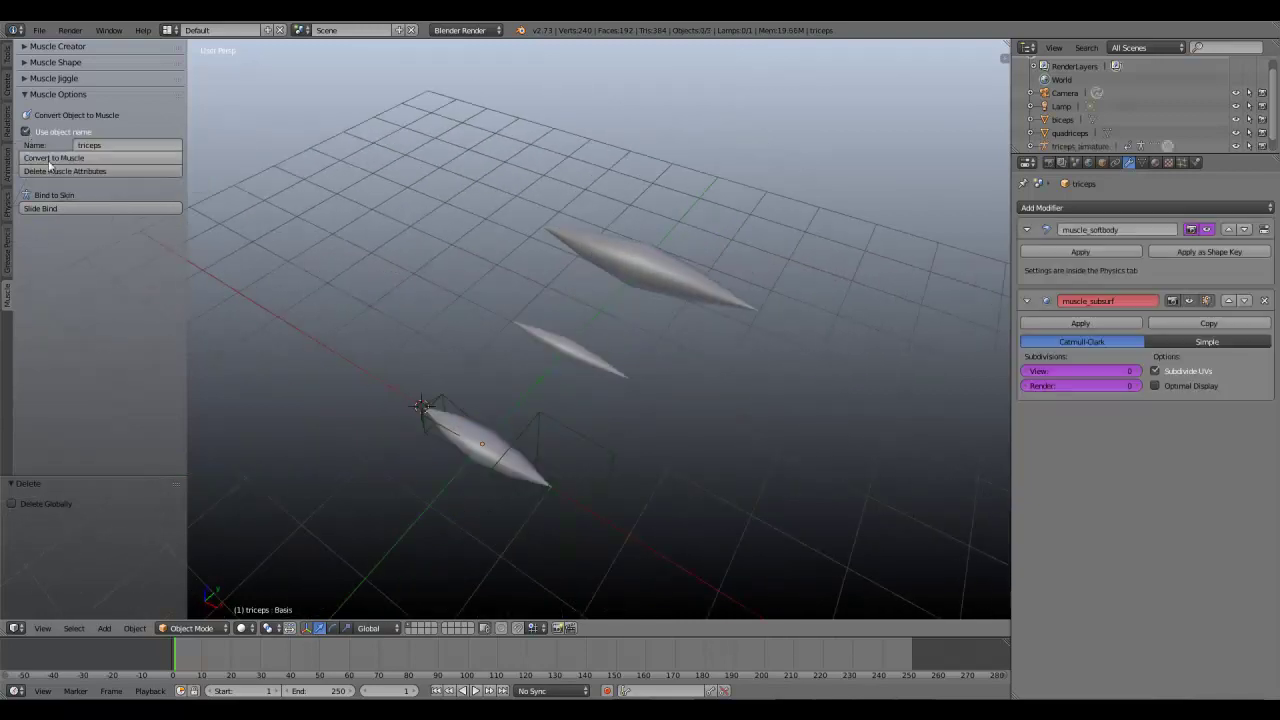
Step: Switch the outliner to show Groups and select the objects of triceps_grp
{"action": "scroll", "coordinate": [1050, 142], "scroll_direction": "down", "scroll_amount": 1}
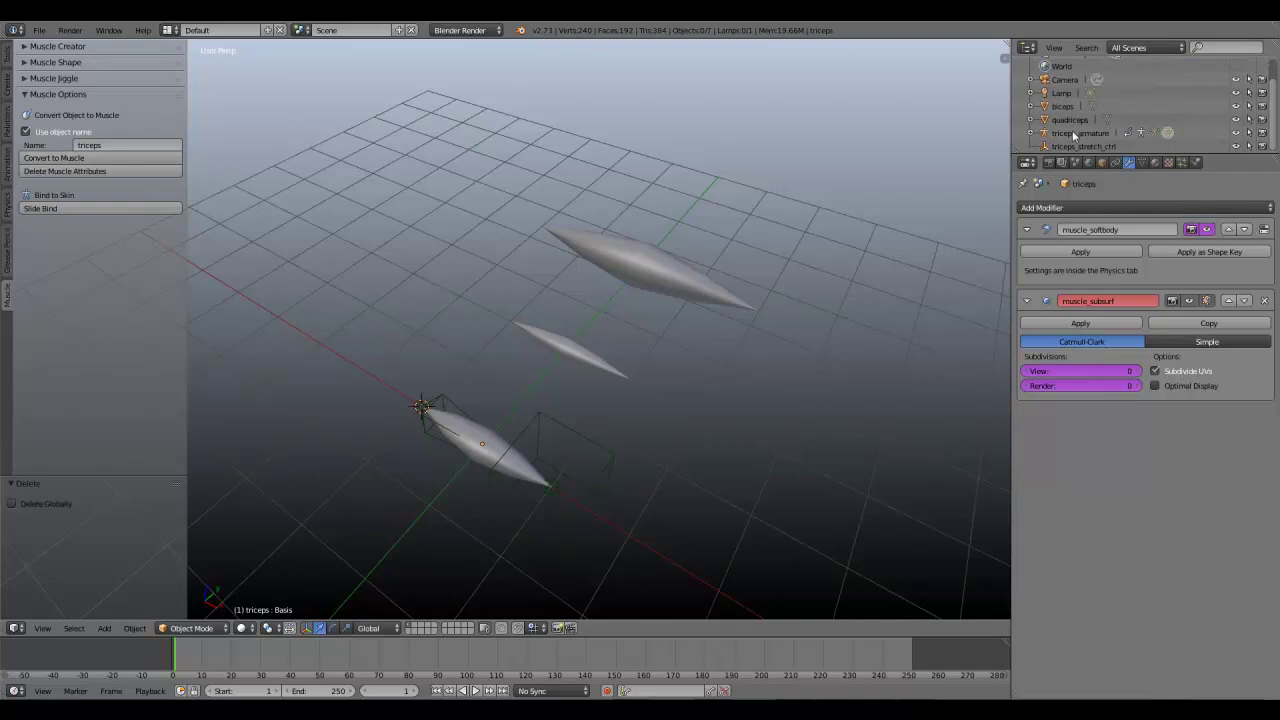
{"action": "left_click", "coordinate": [1147, 47]}
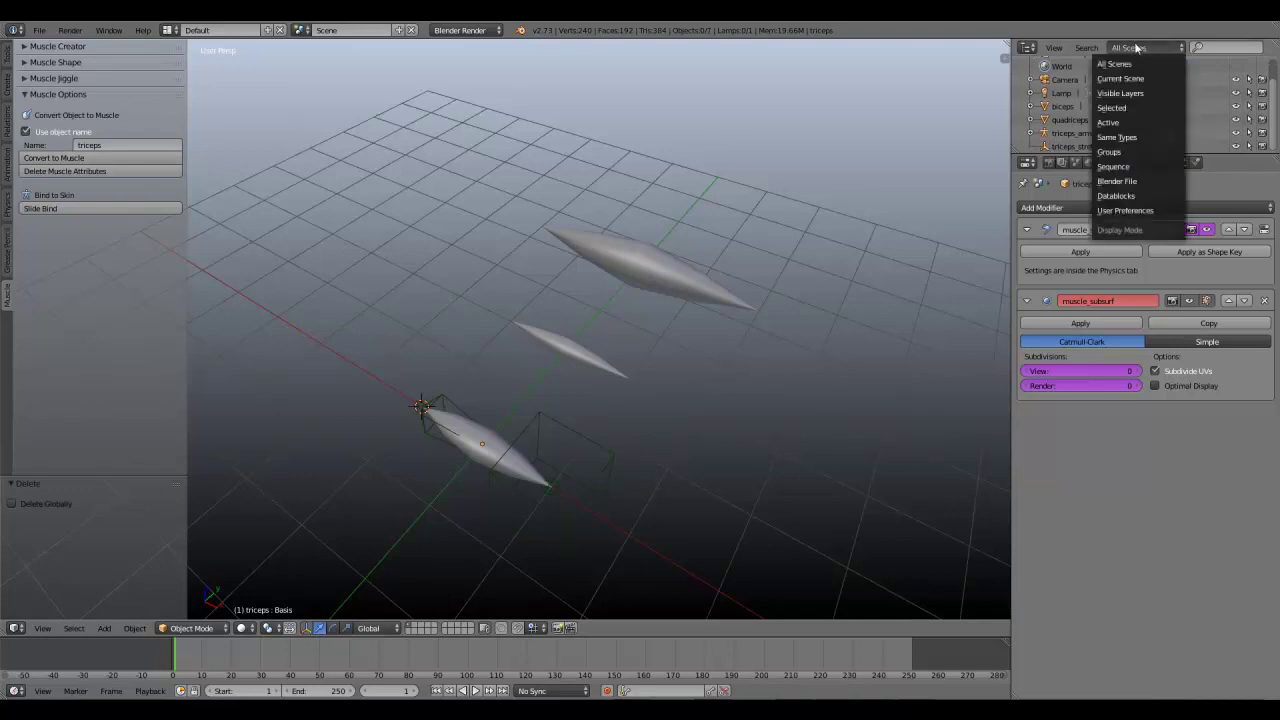
{"action": "left_click", "coordinate": [1115, 152]}
{"action": "left_click", "coordinate": [1060, 68]}
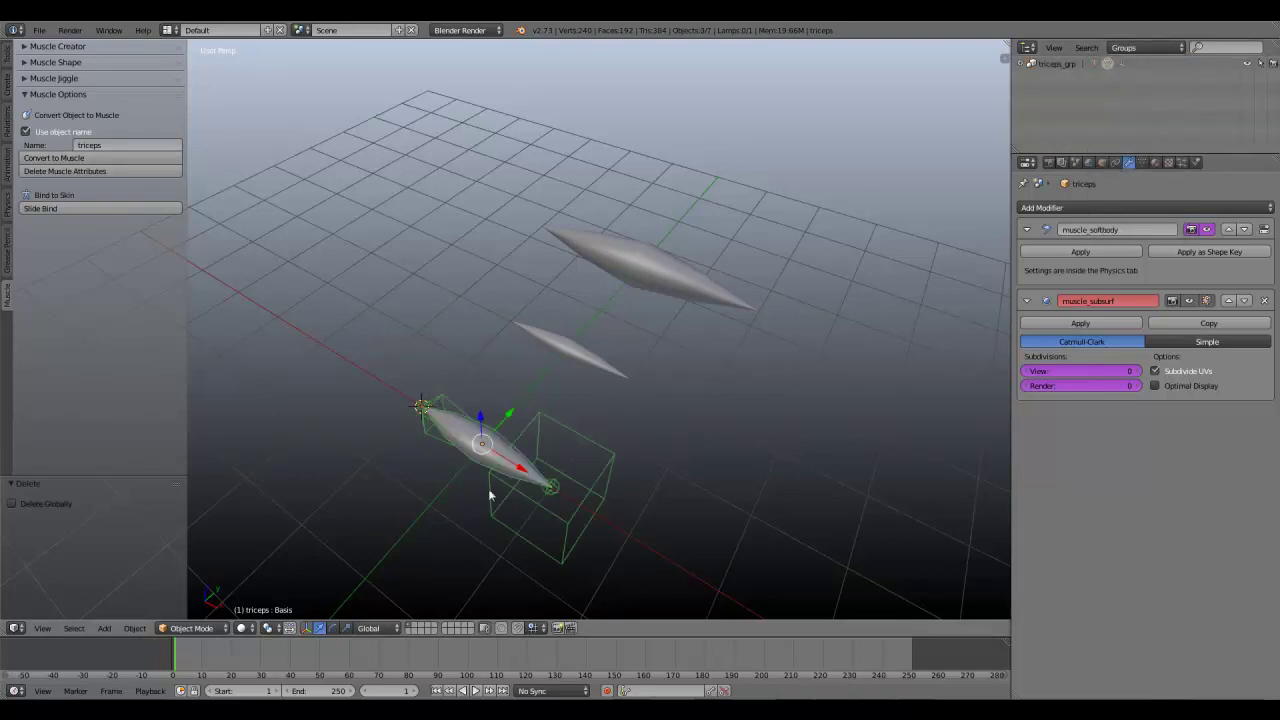
Step: Select the triceps_stretch_ctrl empty without moving it and reduce its display size to 0.15
{"action": "right_click", "coordinate": [611, 477]}
{"action": "key", "text": "g"}
{"action": "right_click", "coordinate": [590, 471]}
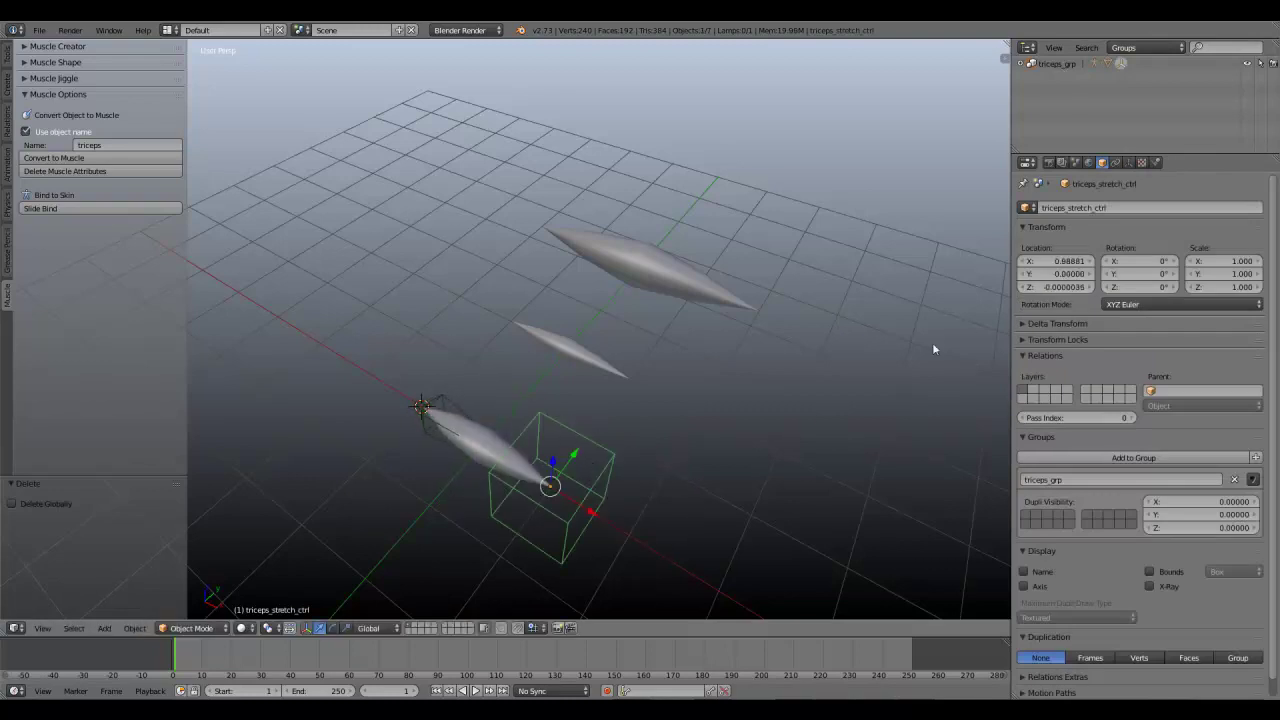
{"action": "left_click", "coordinate": [1129, 162]}
{"action": "left_click_drag", "start_coordinate": [1135, 240], "coordinate": [1078, 240]}
{"action": "key", "text": "a"}
Step: Try moving the triceps_stretch_ctrl empty toward the muscle's root to test the squash, and cancel the move
{"action": "middle_click_drag", "start_coordinate": [575, 495], "coordinate": [625, 443]}
{"action": "right_click", "coordinate": [638, 400]}
{"action": "key", "text": "g"}
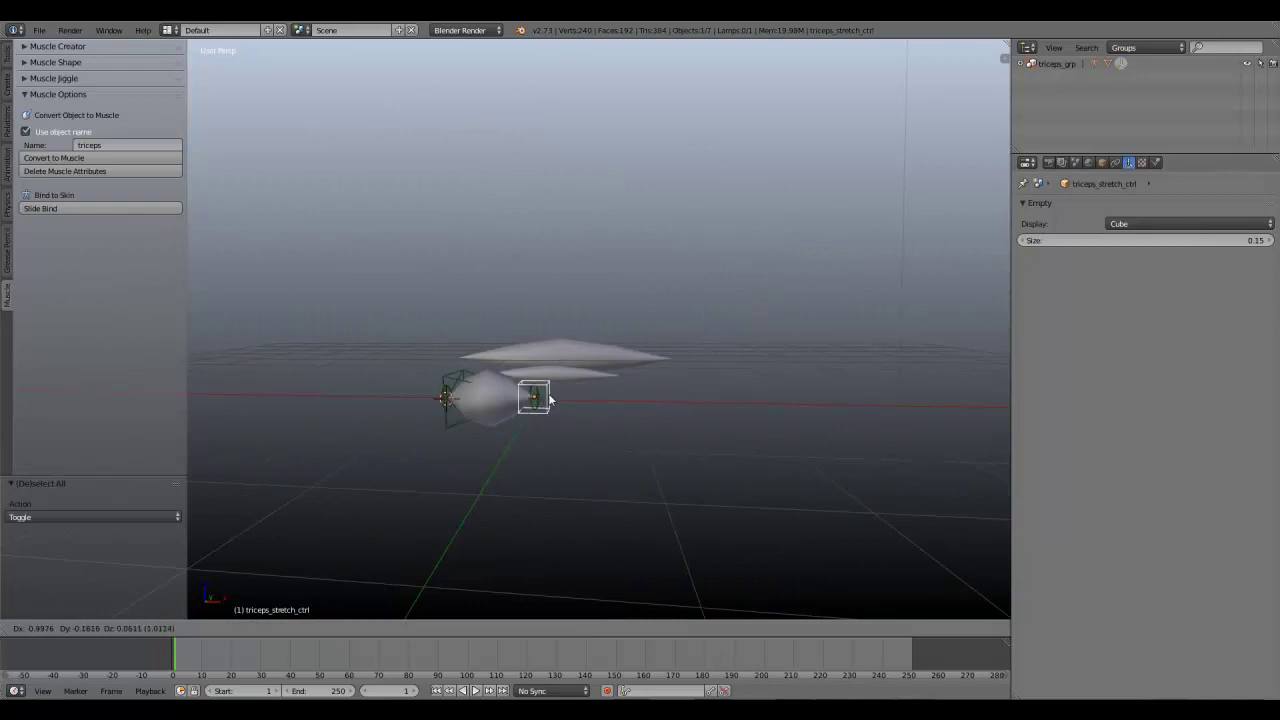
{"action": "right_click", "coordinate": [554, 400]}
Step: Select the biceps object and convert it to a muscle using its object name
{"action": "middle_click_drag", "start_coordinate": [585, 402], "coordinate": [532, 462]}
{"action": "right_click", "coordinate": [575, 371]}
{"action": "middle_click_drag", "start_coordinate": [575, 371], "coordinate": [197, 265]}
{"action": "left_click", "coordinate": [100, 171]}
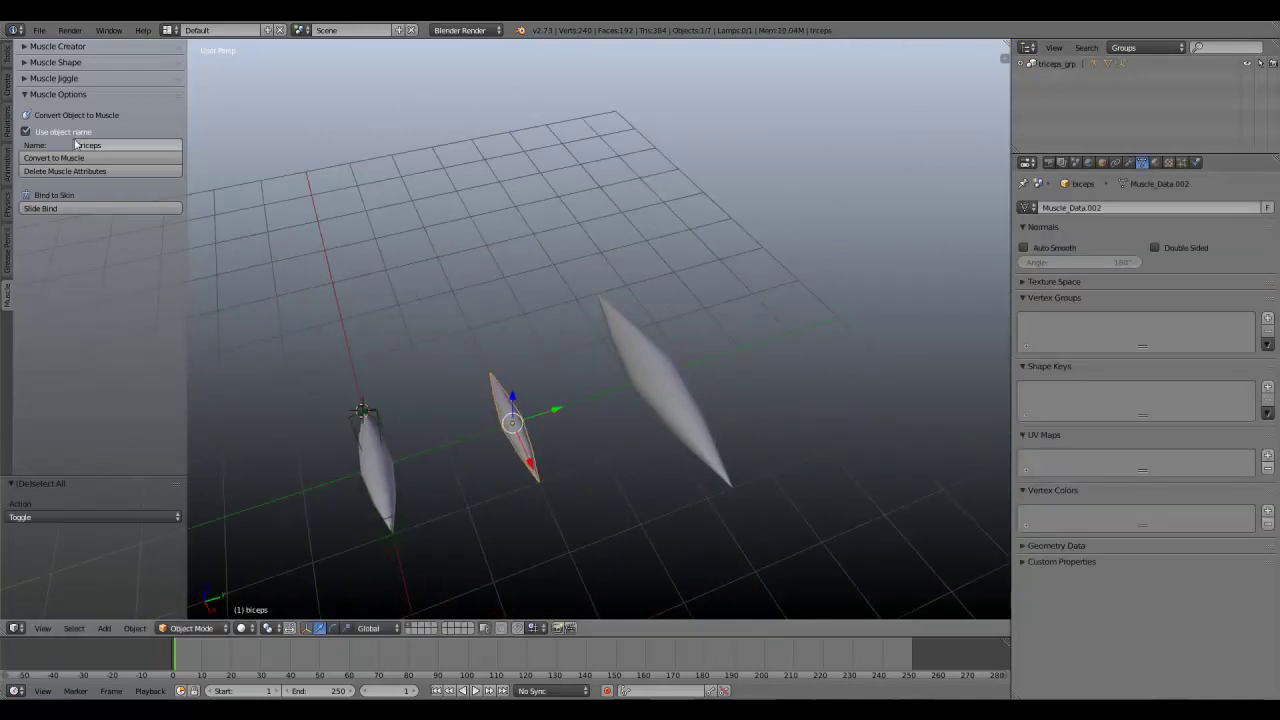
{"action": "middle_click_drag", "start_coordinate": [508, 424], "coordinate": [546, 416]}
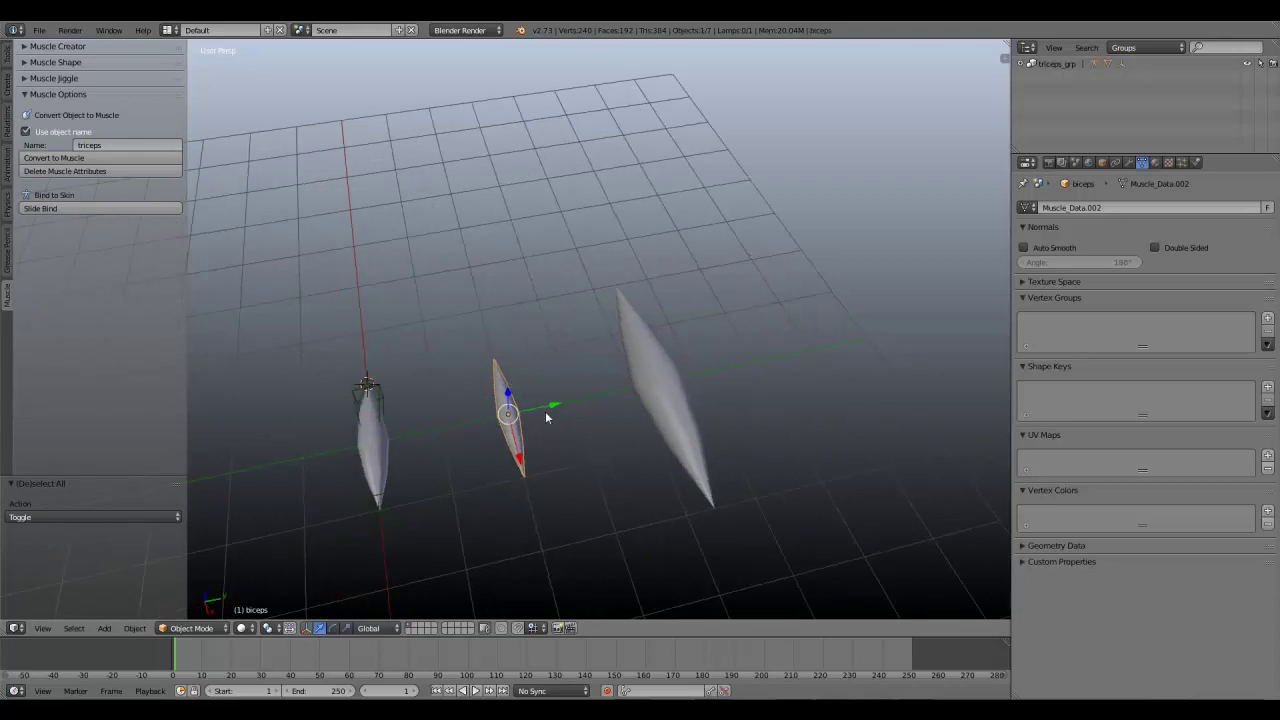
{"action": "key", "text": "n"}
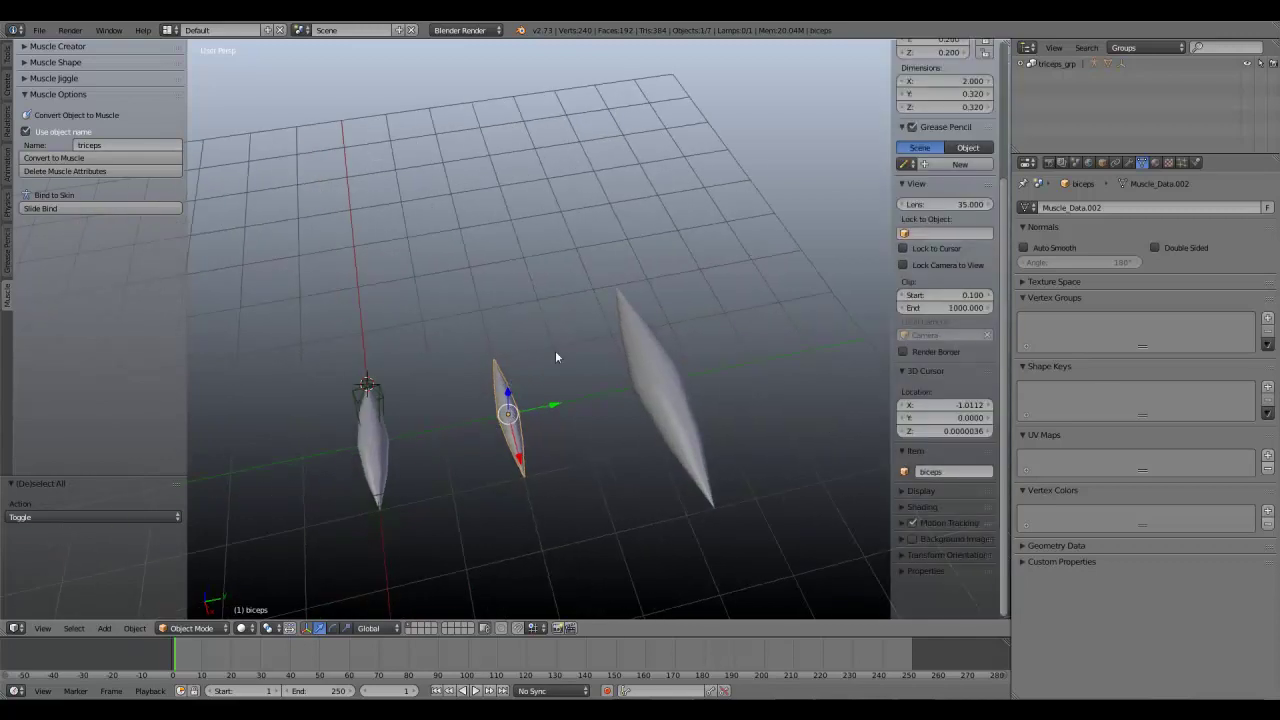
{"action": "key", "text": "n"}
{"action": "left_click", "coordinate": [80, 160]}
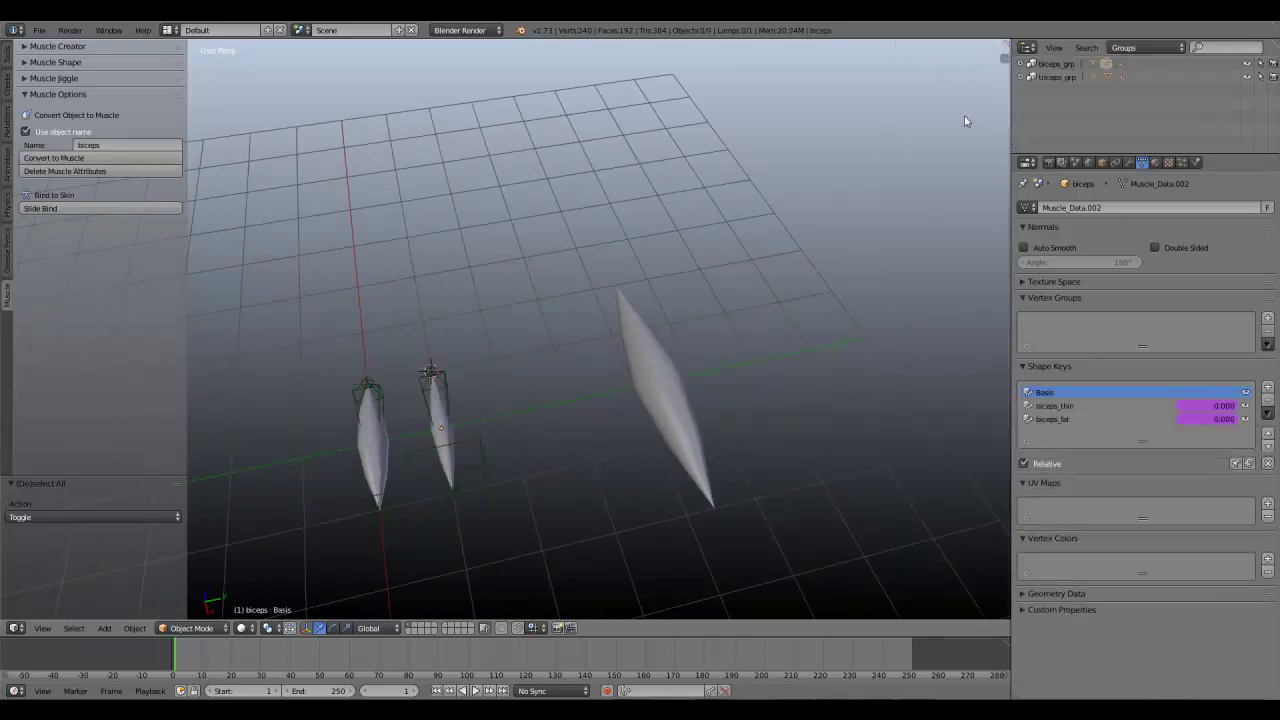
Step: Select the biceps_stretch_ctrl empty and set its display size to 0.15, matching the triceps stretch control
{"action": "right_click", "coordinate": [498, 476]}
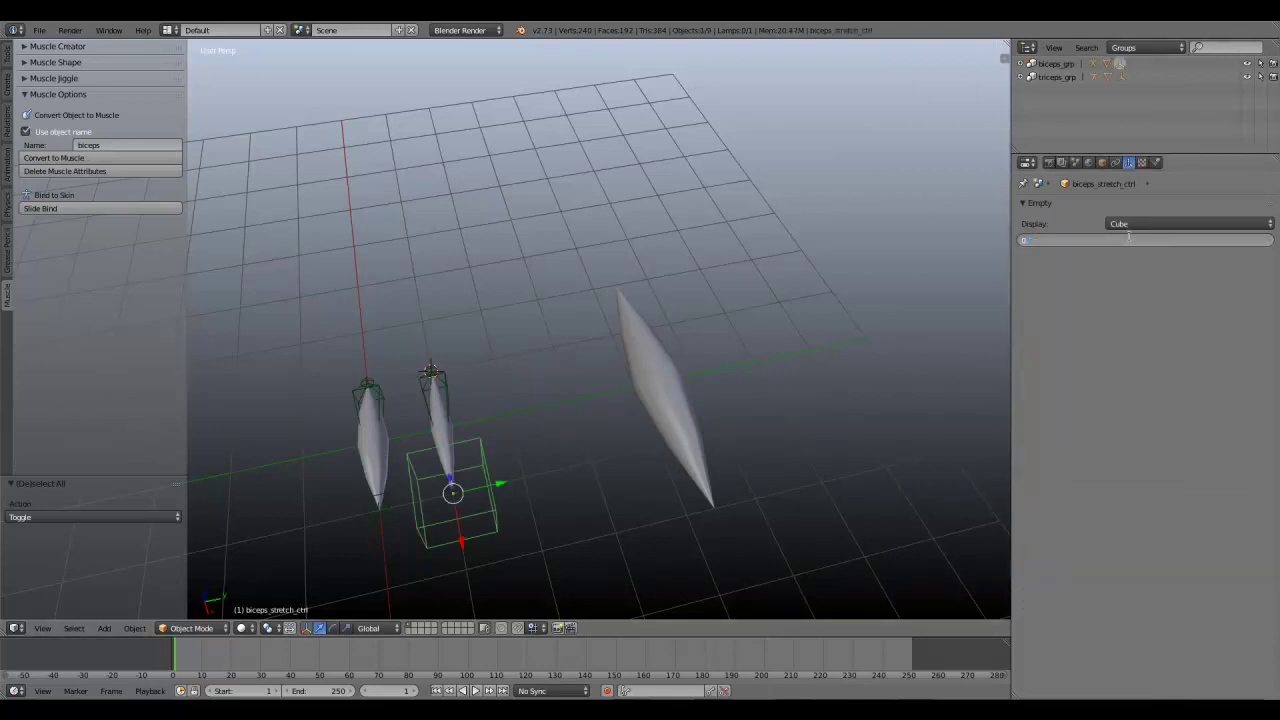
{"action": "key", "text": "Return"}
{"action": "left_click", "coordinate": [1133, 241]}
{"action": "type", "text": "0.25"}
{"action": "key", "text": "Return"}
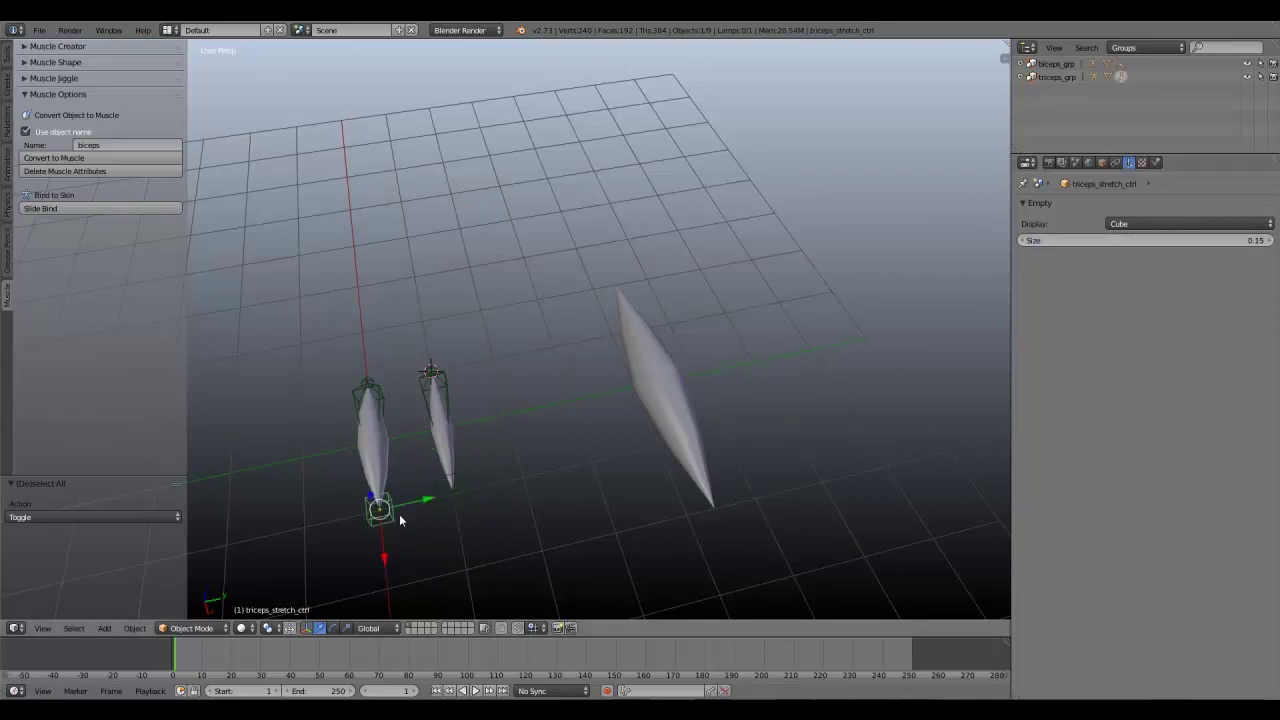
{"action": "left_click", "coordinate": [1109, 241]}
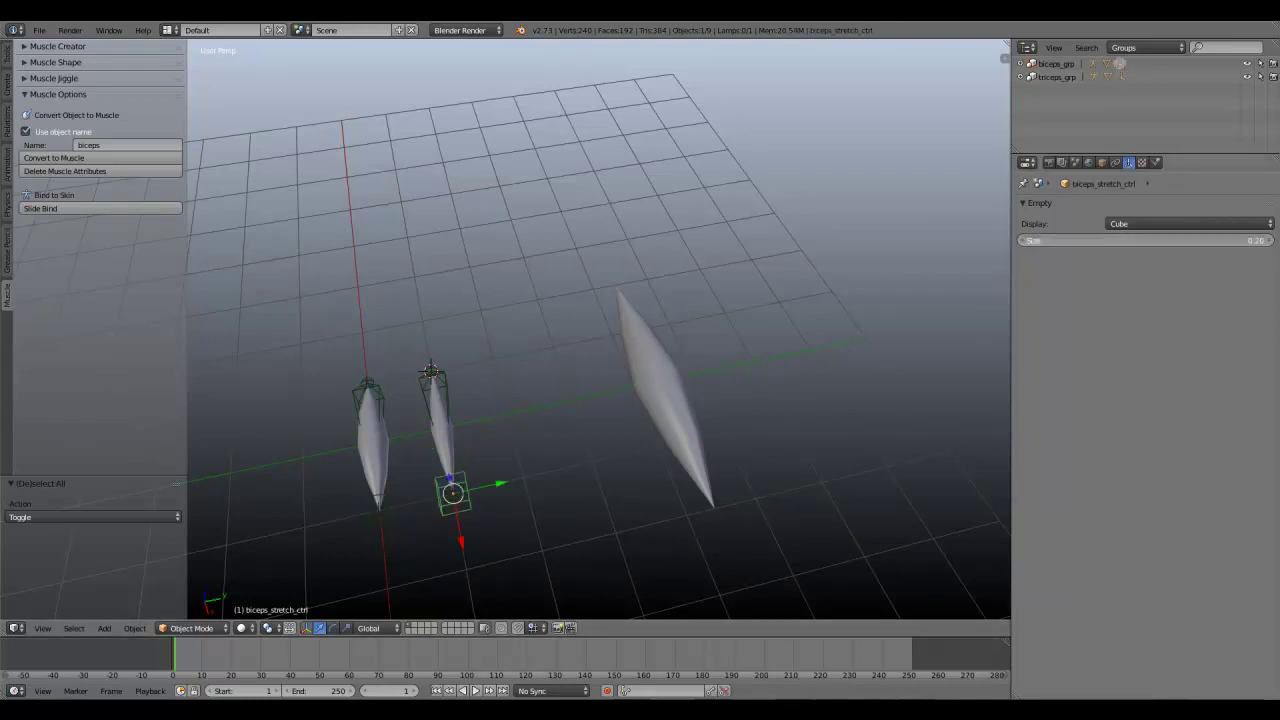
{"action": "type", "text": "0.15"}
{"action": "key", "text": "Return"}
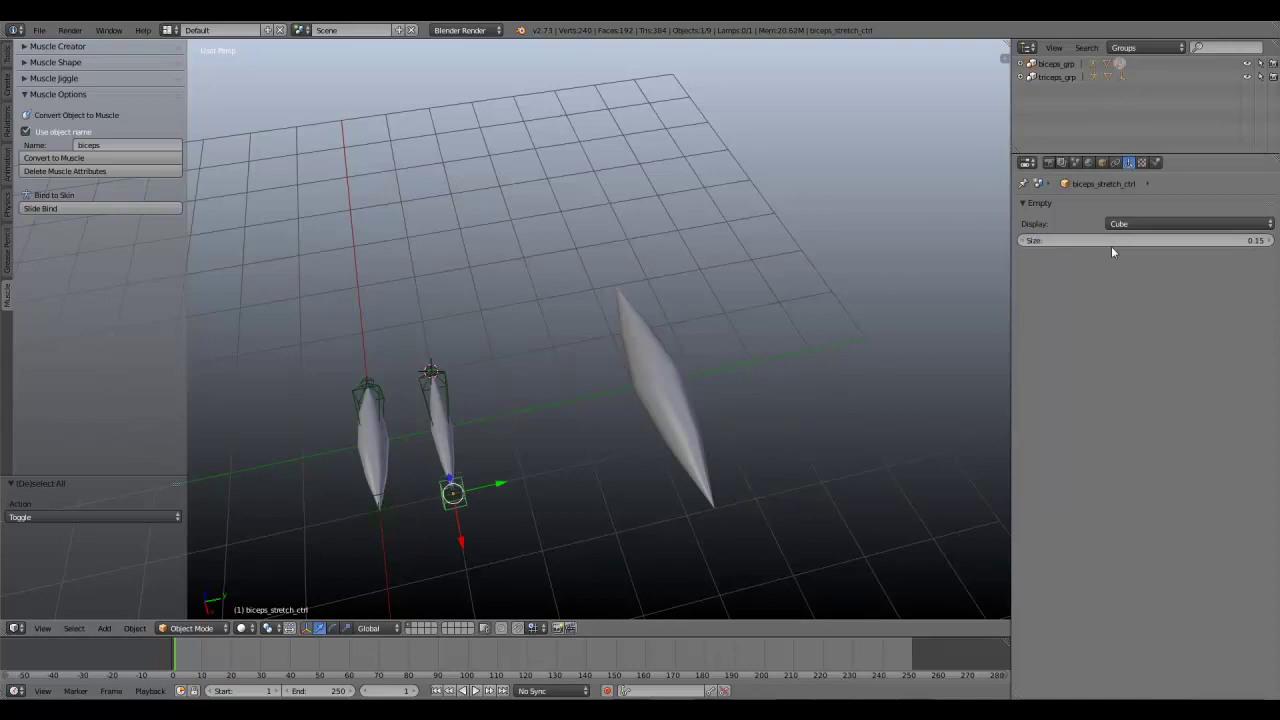
Step: Select the quadriceps object and convert it to a muscle using its object name
{"action": "right_click", "coordinate": [633, 341]}
{"action": "middle_click_drag", "start_coordinate": [633, 341], "coordinate": [693, 449]}
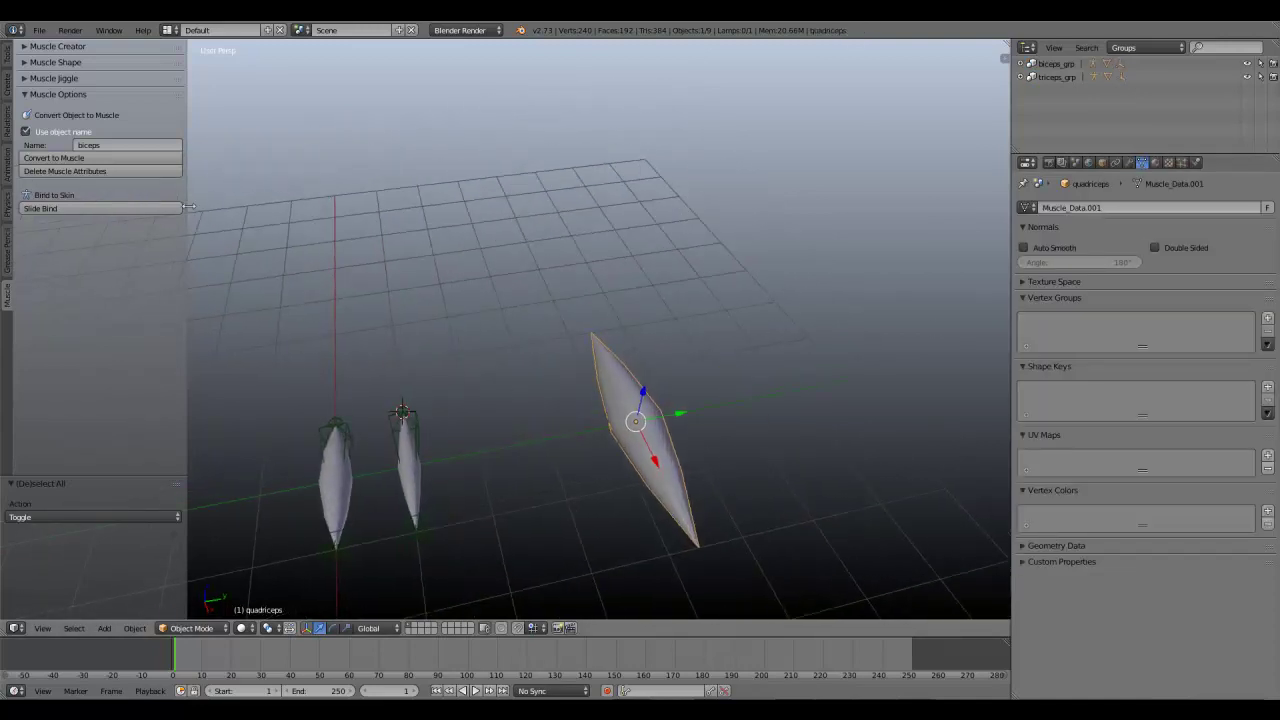
{"action": "left_click", "coordinate": [60, 158]}
Step: Select the quadriceps_stretch_ctrl empty, set its display size to 0.15 and clear the selection
{"action": "middle_click_drag", "start_coordinate": [600, 373], "coordinate": [577, 503]}
{"action": "right_click", "coordinate": [577, 503]}
{"action": "left_click", "coordinate": [1136, 241]}
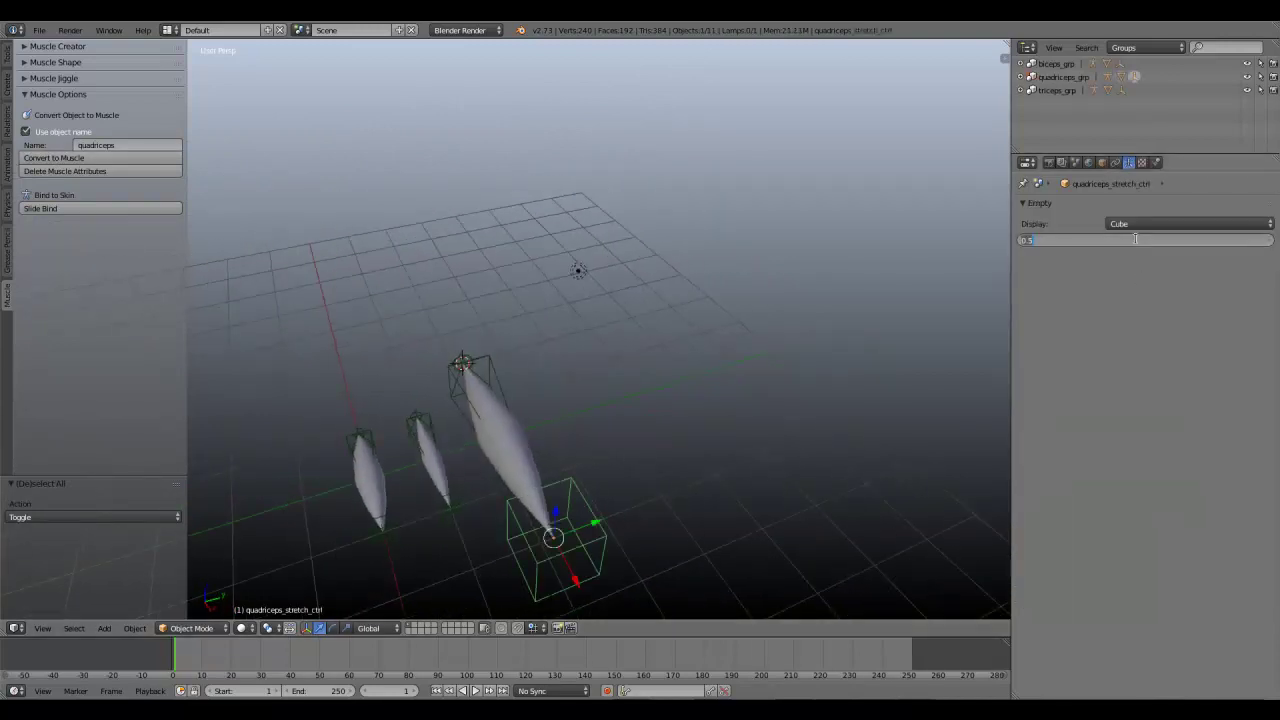
{"action": "type", "text": "0.15"}
{"action": "key", "text": "Return"}
{"action": "key", "text": "a"}
Step: Test the quadriceps, biceps and triceps stretch controls by moving each one, cancelling every move and clearing the selection
{"action": "middle_click_drag", "start_coordinate": [744, 202], "coordinate": [648, 427]}
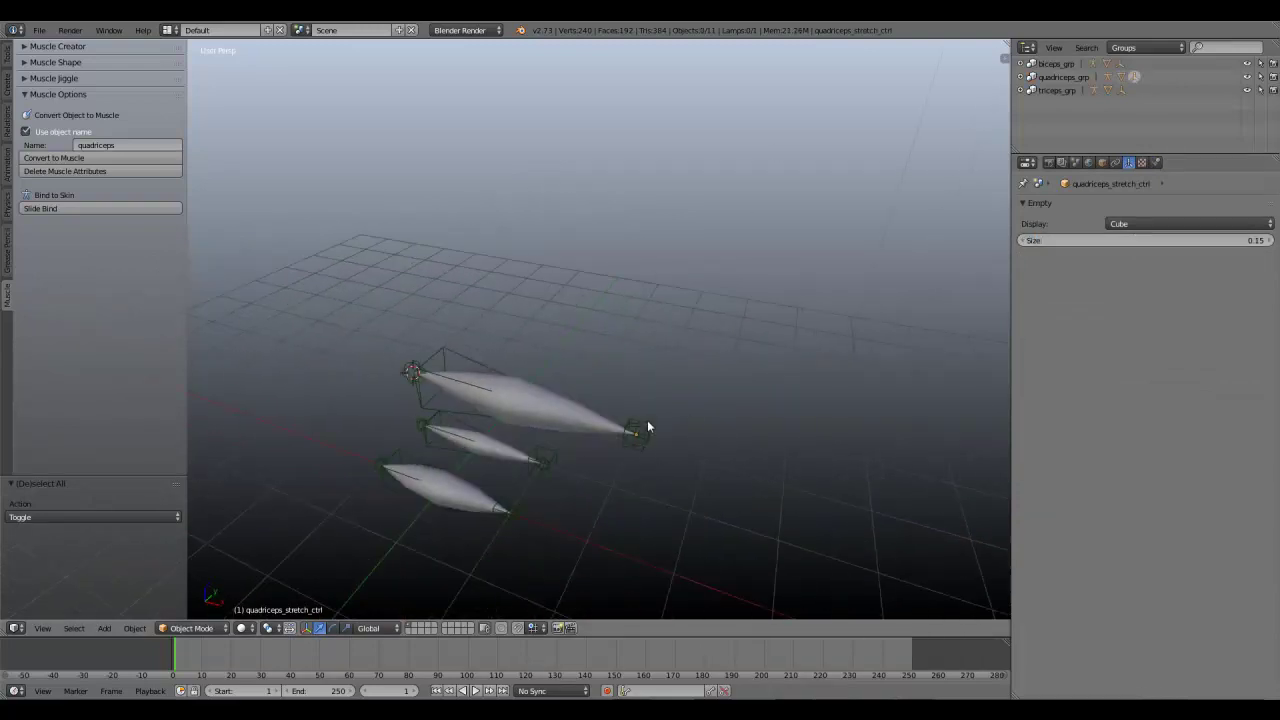
{"action": "right_click_drag", "start_coordinate": [648, 423], "coordinate": [540, 373]}
{"action": "right_click", "coordinate": [540, 373]}
{"action": "middle_click_drag", "start_coordinate": [540, 373], "coordinate": [590, 446]}
{"action": "right_click_drag", "start_coordinate": [592, 447], "coordinate": [588, 446]}
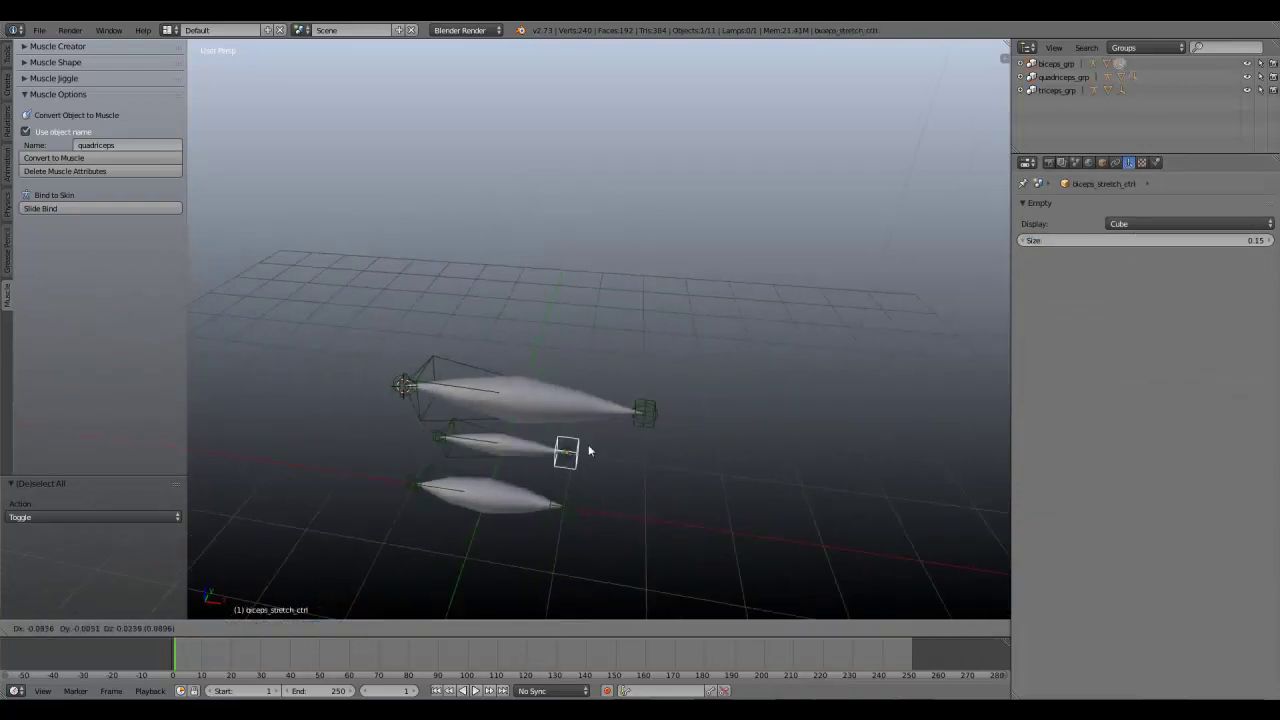
{"action": "right_click", "coordinate": [588, 450]}
{"action": "right_click_drag", "start_coordinate": [565, 510], "coordinate": [557, 504]}
{"action": "right_click", "coordinate": [556, 503]}
{"action": "key", "text": "a"}
{"action": "middle_click_drag", "start_coordinate": [554, 500], "coordinate": [520, 440]}
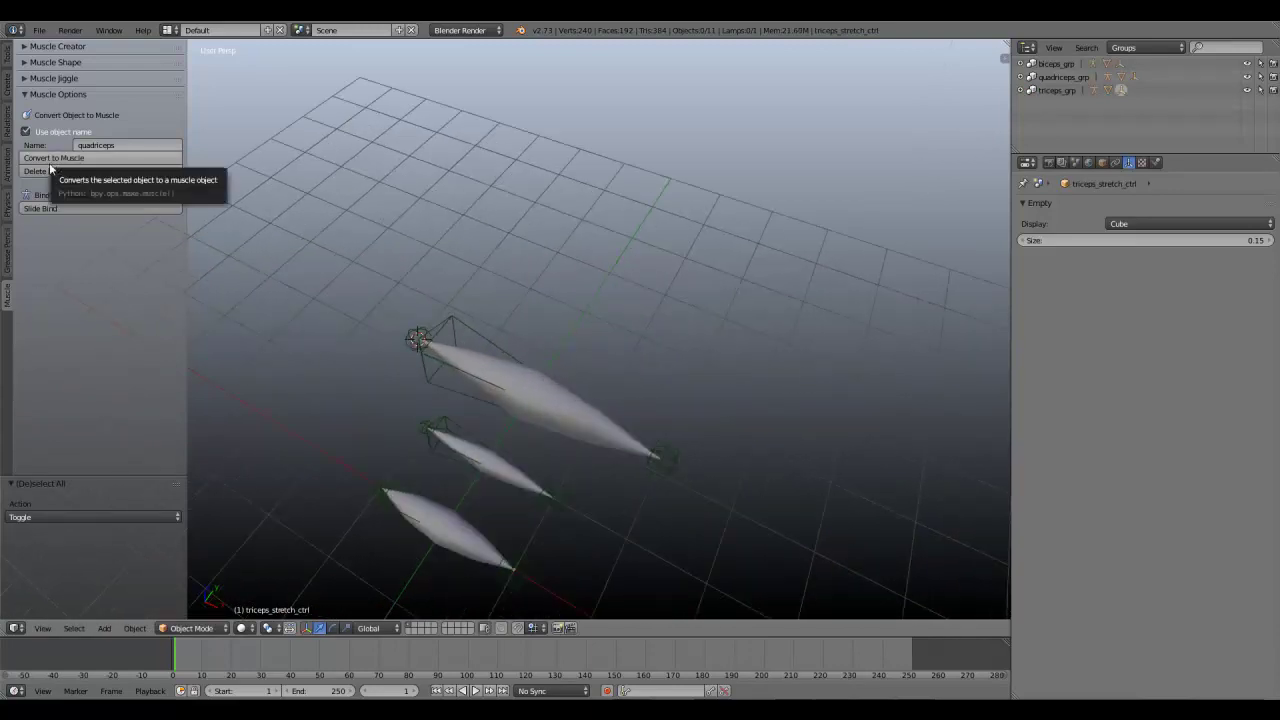
Step: Select the quadriceps muscle and display its modifiers
{"action": "key", "text": "a"}
{"action": "middle_click_drag", "start_coordinate": [550, 402], "coordinate": [308, 306]}
{"action": "key", "text": "a"}
{"action": "right_click", "coordinate": [571, 371]}
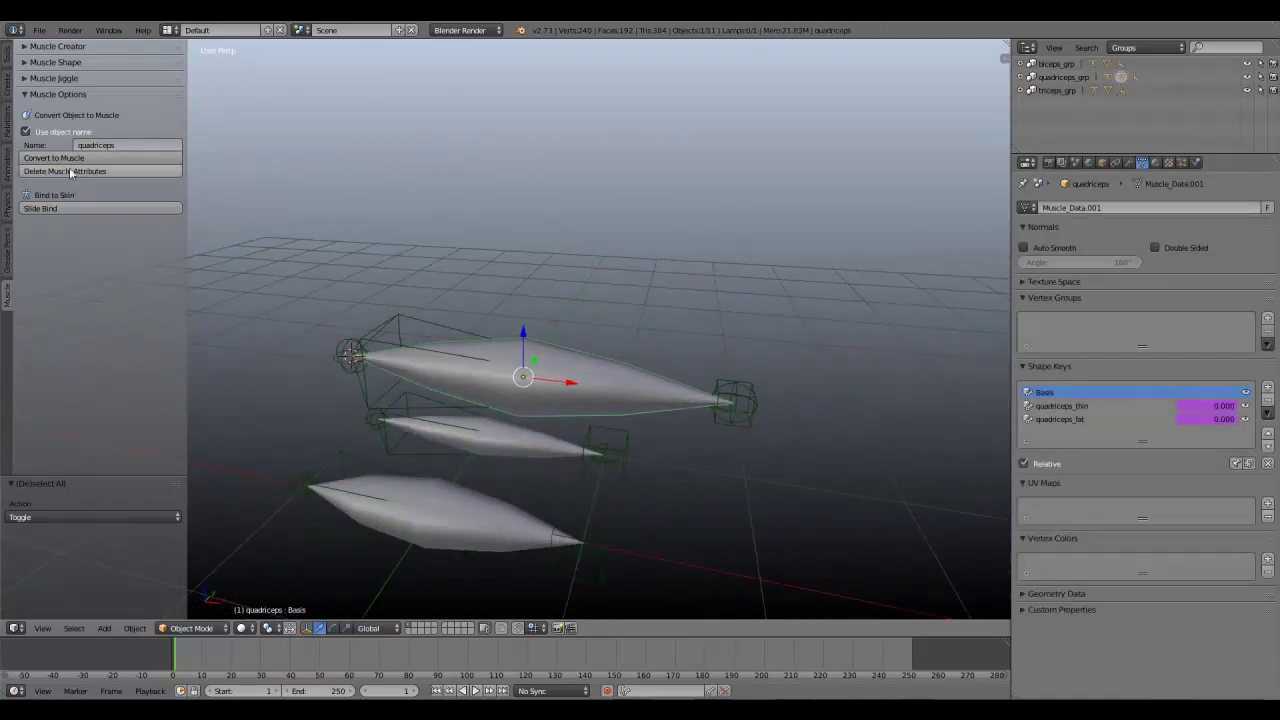
{"action": "left_click", "coordinate": [1129, 162]}
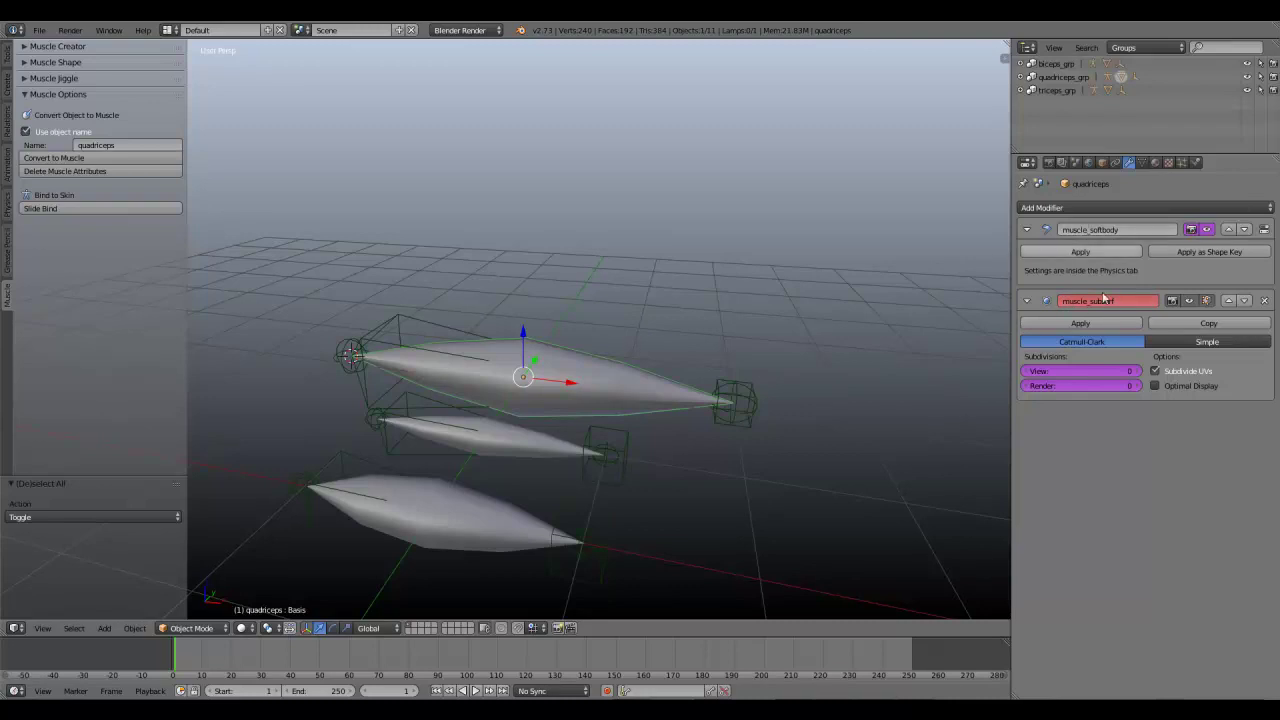
{"action": "scroll", "coordinate": [636, 297], "scroll_direction": "down", "scroll_amount": 3}
{"action": "middle_click_drag", "start_coordinate": [638, 298], "coordinate": [583, 346]}
{"action": "scroll", "coordinate": [557, 371], "scroll_direction": "up", "scroll_amount": 3}
{"action": "middle_click_drag", "start_coordinate": [462, 351], "coordinate": [207, 274], "text": "shift"}
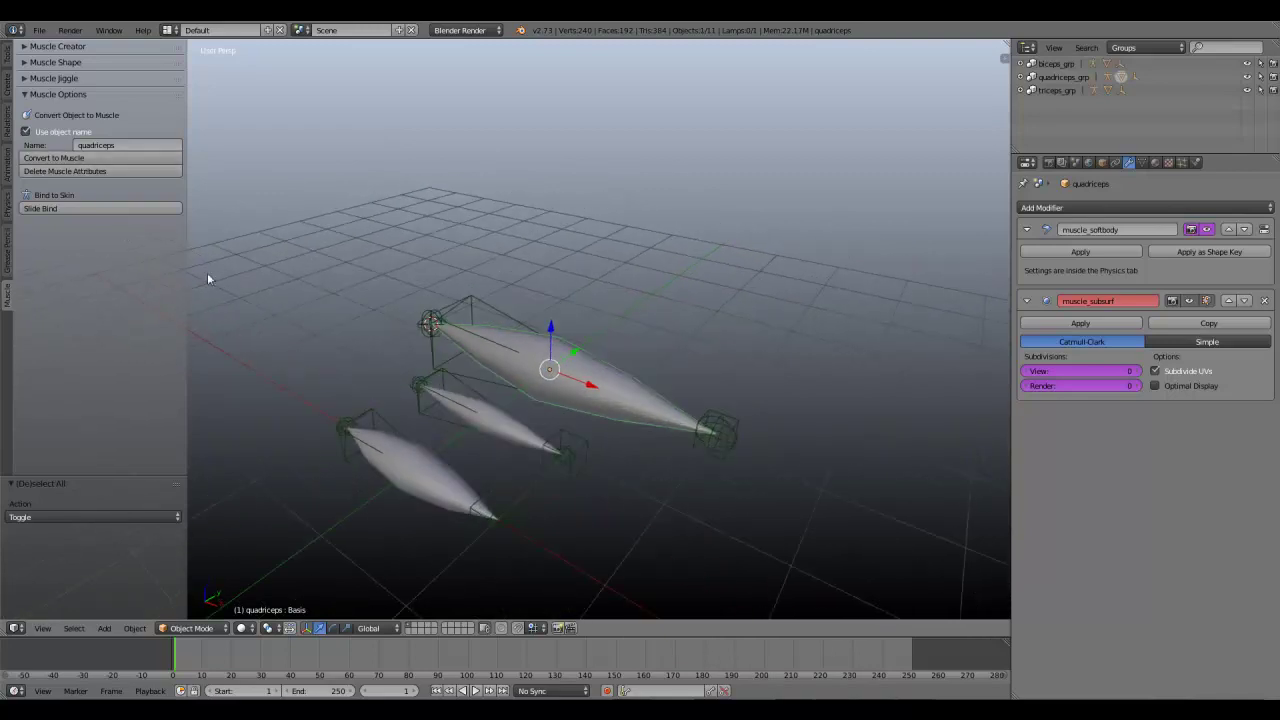
Step: Delete the muscle attributes of the quadriceps object and check its mesh data and modifier settings
{"action": "left_click", "coordinate": [53, 171]}
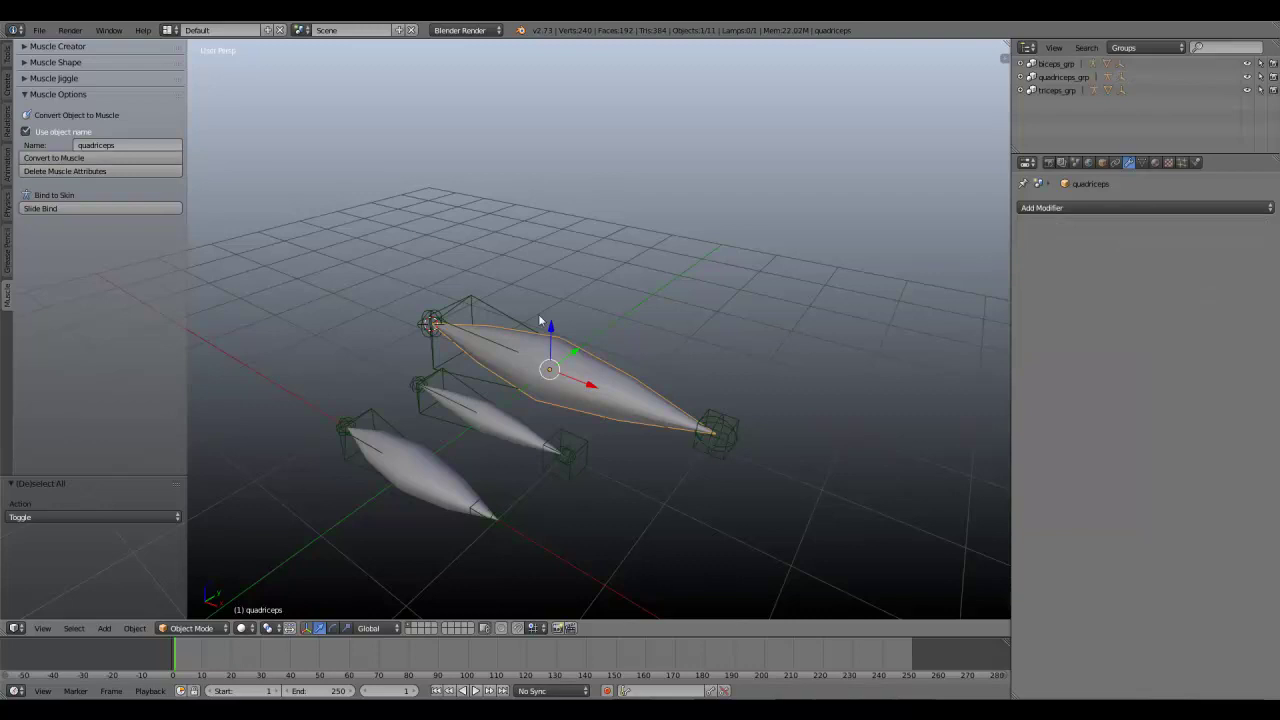
{"action": "mouse_move", "coordinate": [539, 316]}
{"action": "middle_mouse_down"}
{"action": "mouse_move", "coordinate": [553, 322]}
{"action": "mouse_move", "coordinate": [557, 209]}
{"action": "mouse_move", "coordinate": [538, 292]}
{"action": "middle_mouse_up"}
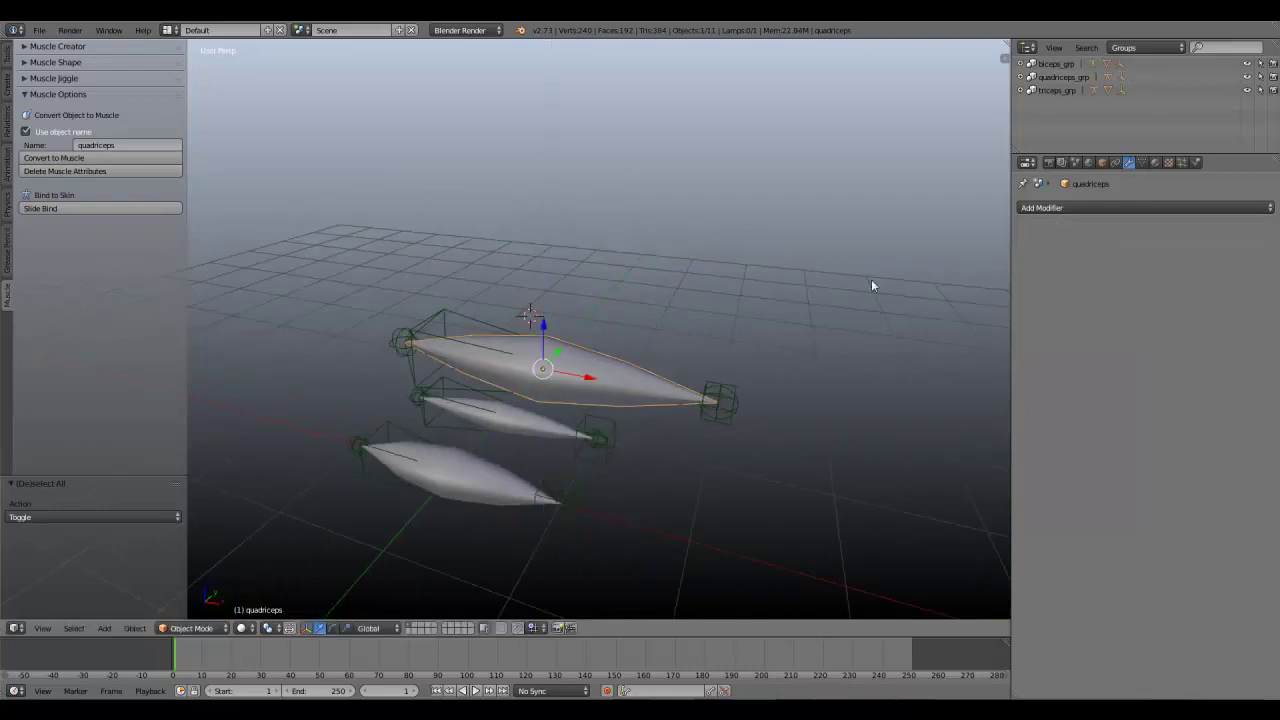
{"action": "left_click", "coordinate": [1143, 163]}
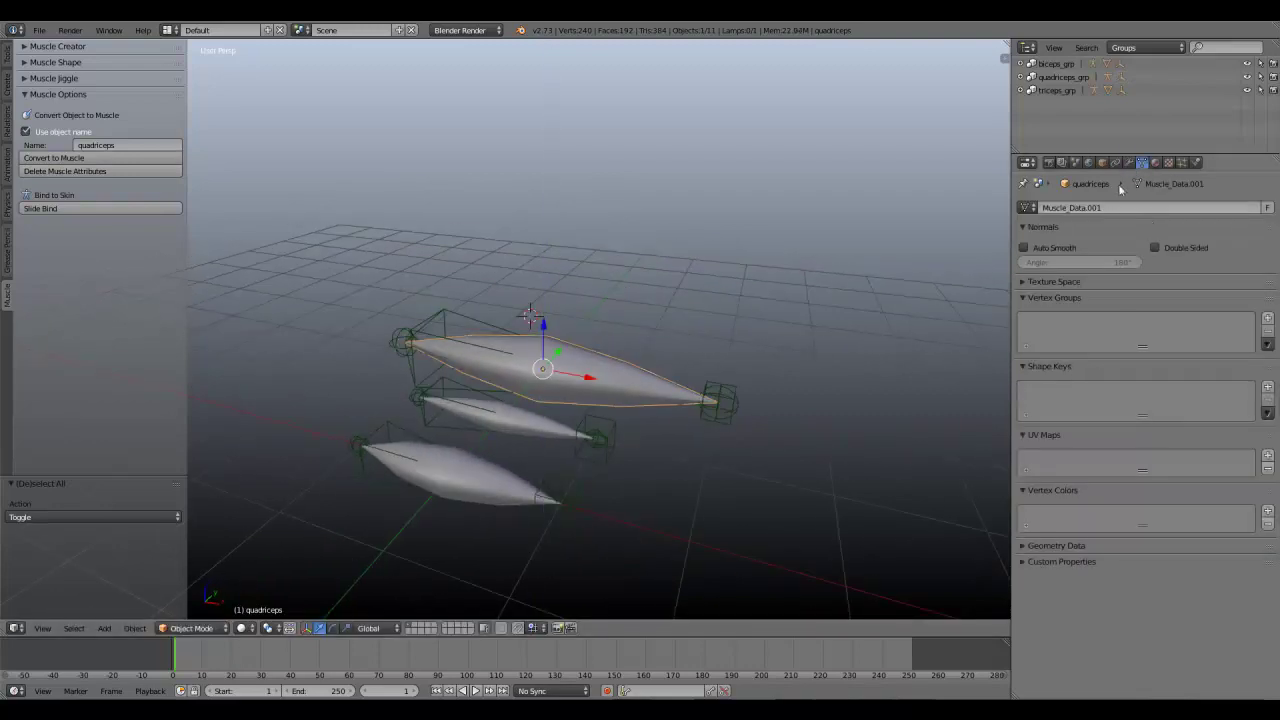
{"action": "left_click", "coordinate": [1131, 163]}
{"action": "scroll", "coordinate": [523, 306], "scroll_direction": "up", "scroll_amount": 2}
{"action": "middle_click_drag", "start_coordinate": [523, 306], "coordinate": [551, 420]}
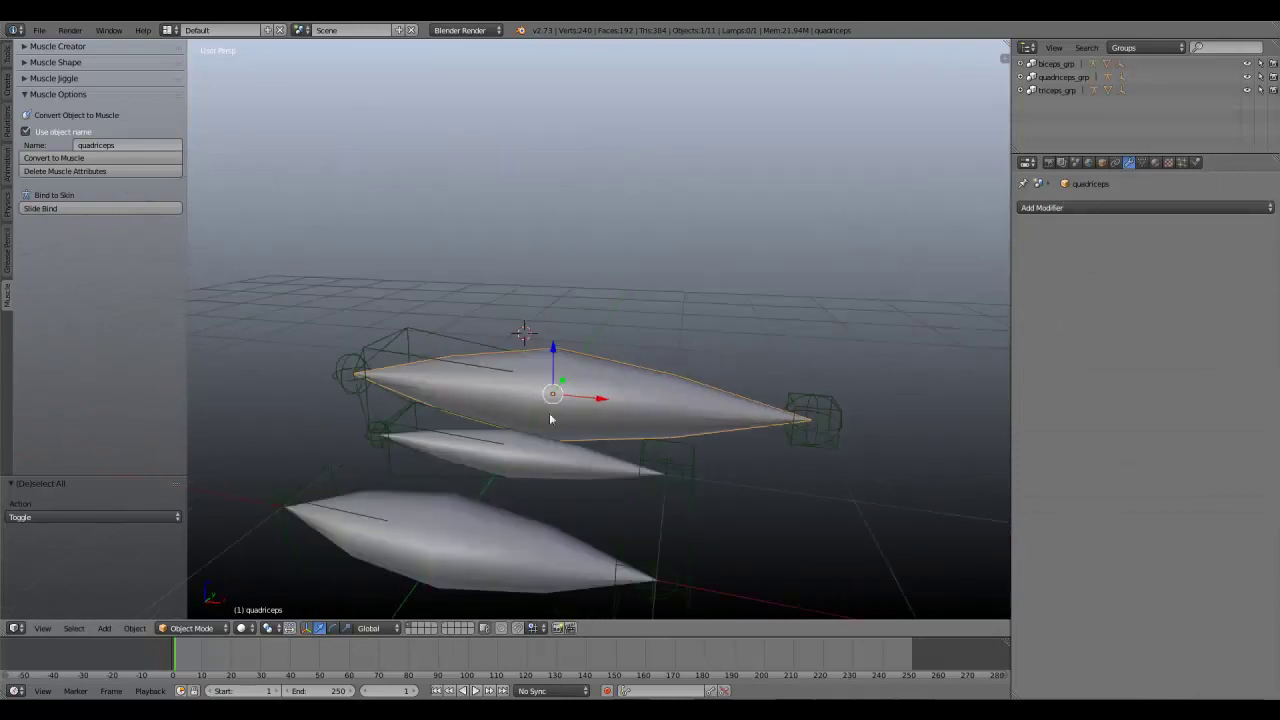
Step: Try moving the quadriceps mesh and its stretch control, cancelling both moves
{"action": "left_click_drag", "start_coordinate": [552, 352], "coordinate": [574, 337]}
{"action": "right_click", "coordinate": [574, 337]}
{"action": "right_click", "coordinate": [812, 418]}
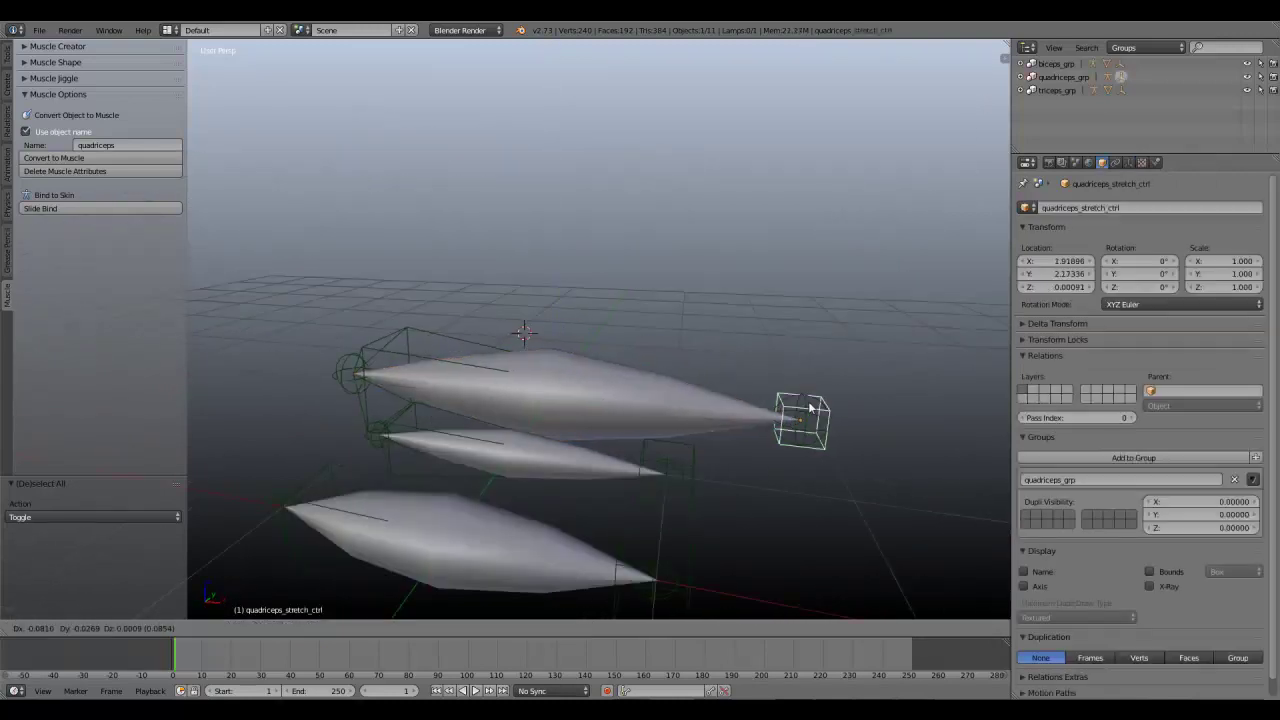
Step: Select the objects of quadriceps_grp and delete the leftover quadriceps armature and stretch control
{"action": "left_click", "coordinate": [1066, 78]}
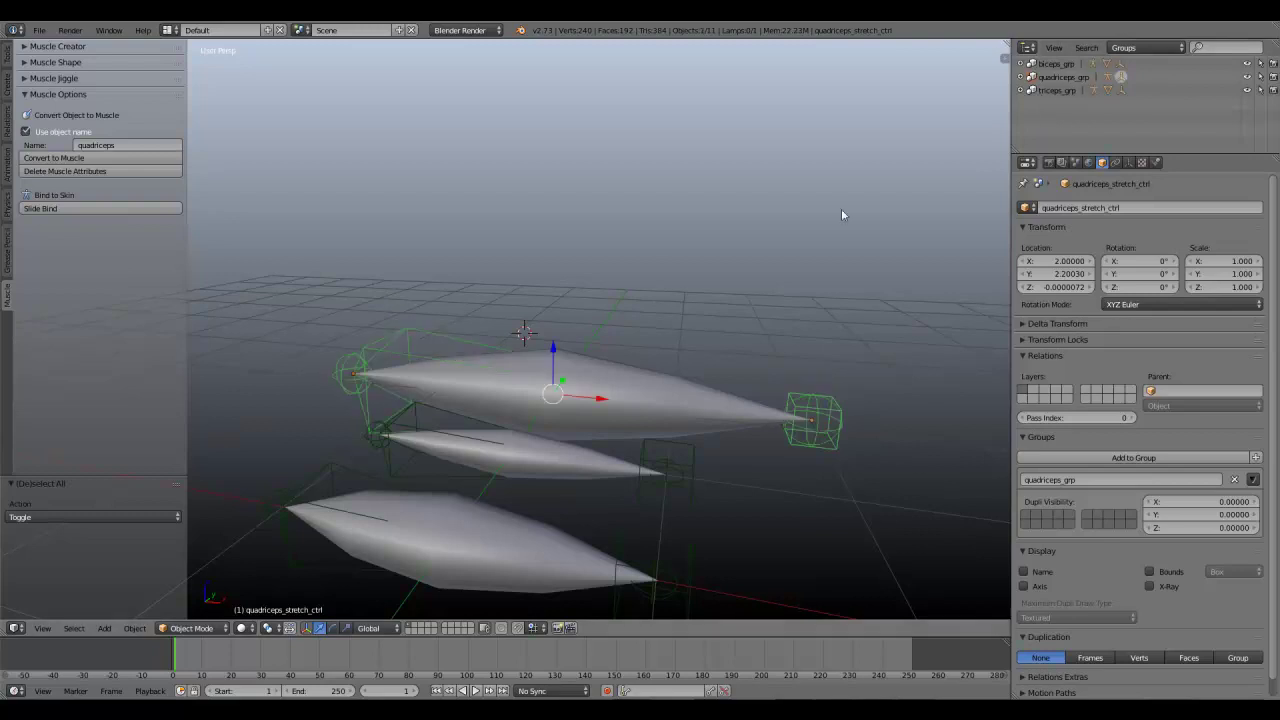
{"action": "left_click", "coordinate": [671, 274]}
{"action": "scroll", "coordinate": [600, 360], "scroll_direction": "down", "scroll_amount": 3}
{"action": "middle_click_drag", "start_coordinate": [551, 412], "coordinate": [525, 436]}
Step: Try moving the bare quadriceps mesh around freely, cancelling the moves
{"action": "right_click_drag", "start_coordinate": [541, 368], "coordinate": [510, 273]}
{"action": "right_click", "coordinate": [575, 300]}
{"action": "key", "text": "a"}
{"action": "right_click", "coordinate": [580, 322]}
{"action": "middle_click_drag", "start_coordinate": [580, 322], "coordinate": [602, 366]}
{"action": "right_click_drag", "start_coordinate": [562, 345], "coordinate": [586, 300]}
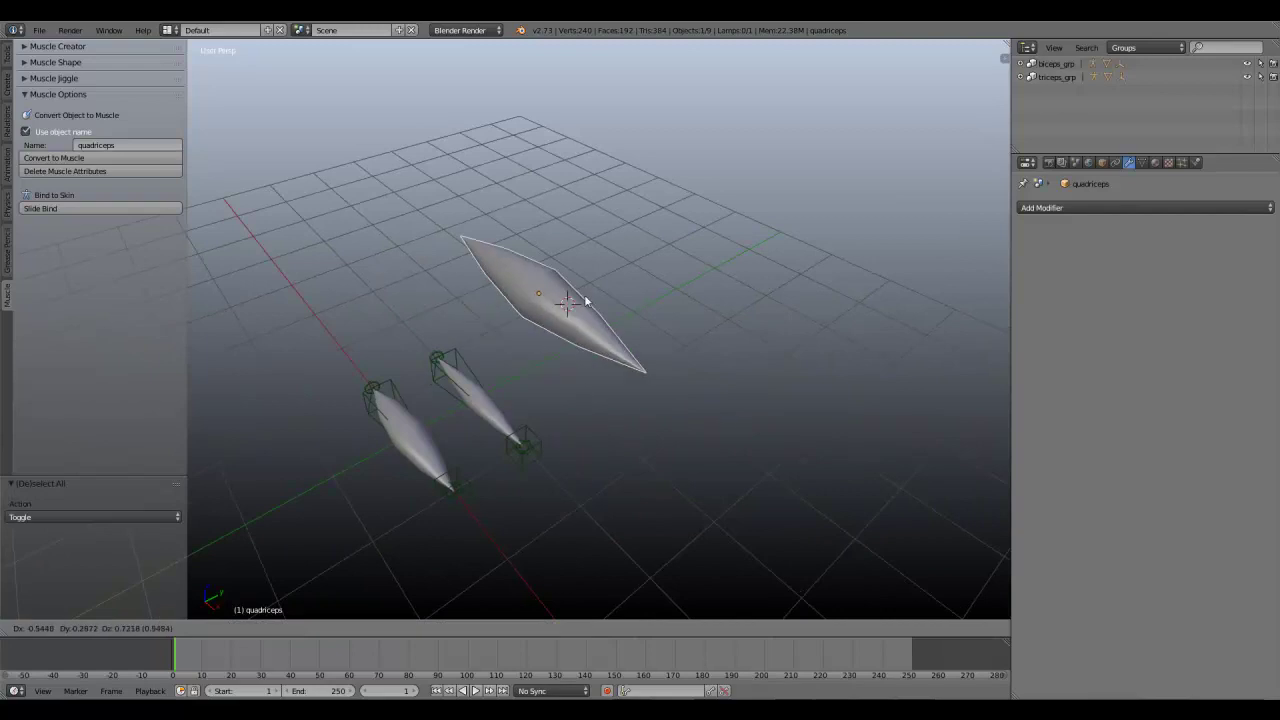
{"action": "right_click", "coordinate": [586, 300]}
Step: Reselect the quadriceps mesh and try converting it to a muscle with Use object name enabled
{"action": "key", "text": "a"}
{"action": "right_click", "coordinate": [563, 376]}
{"action": "middle_click_drag", "start_coordinate": [656, 463], "coordinate": [572, 380]}
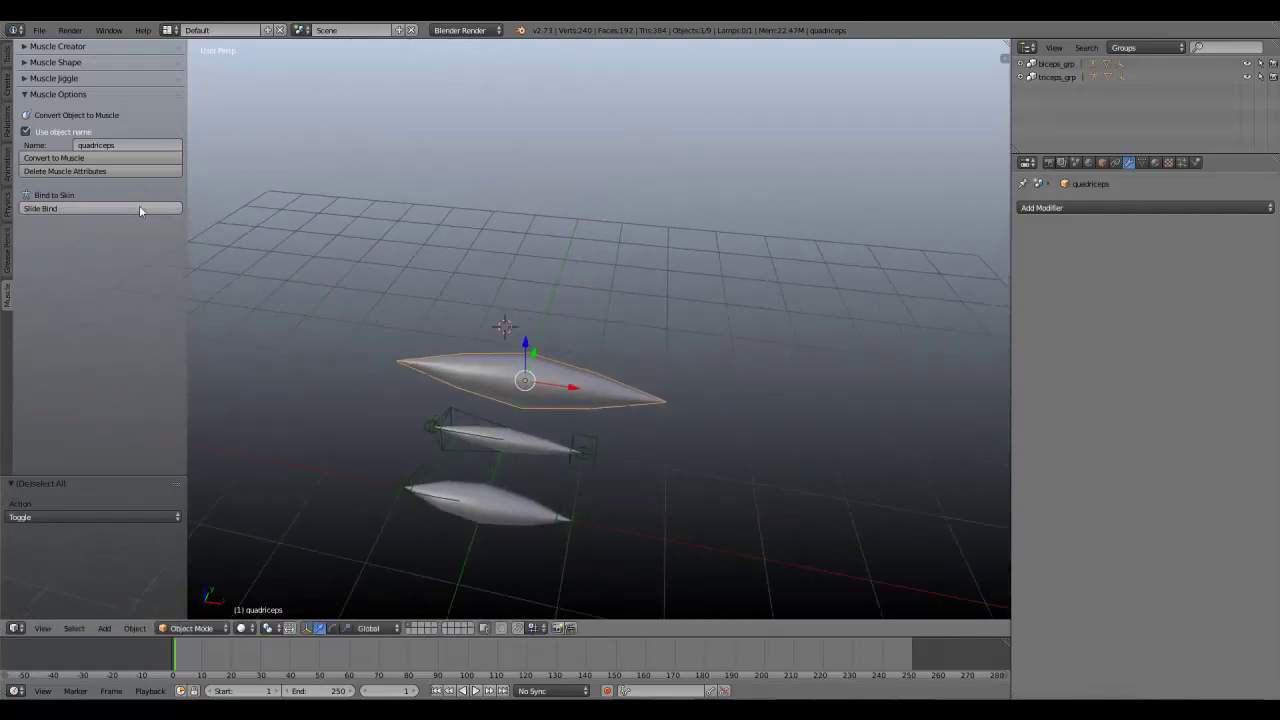
{"action": "left_click", "coordinate": [77, 158]}
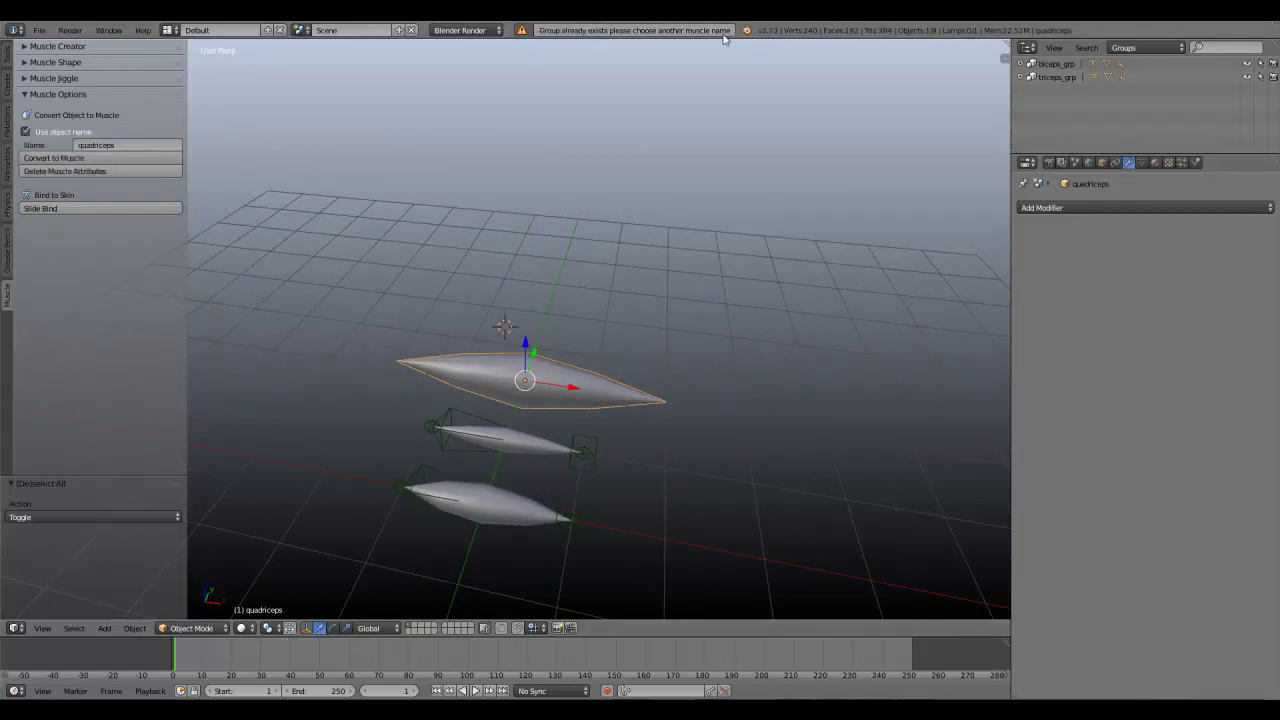
{"action": "middle_click_drag", "start_coordinate": [611, 323], "coordinate": [553, 452]}
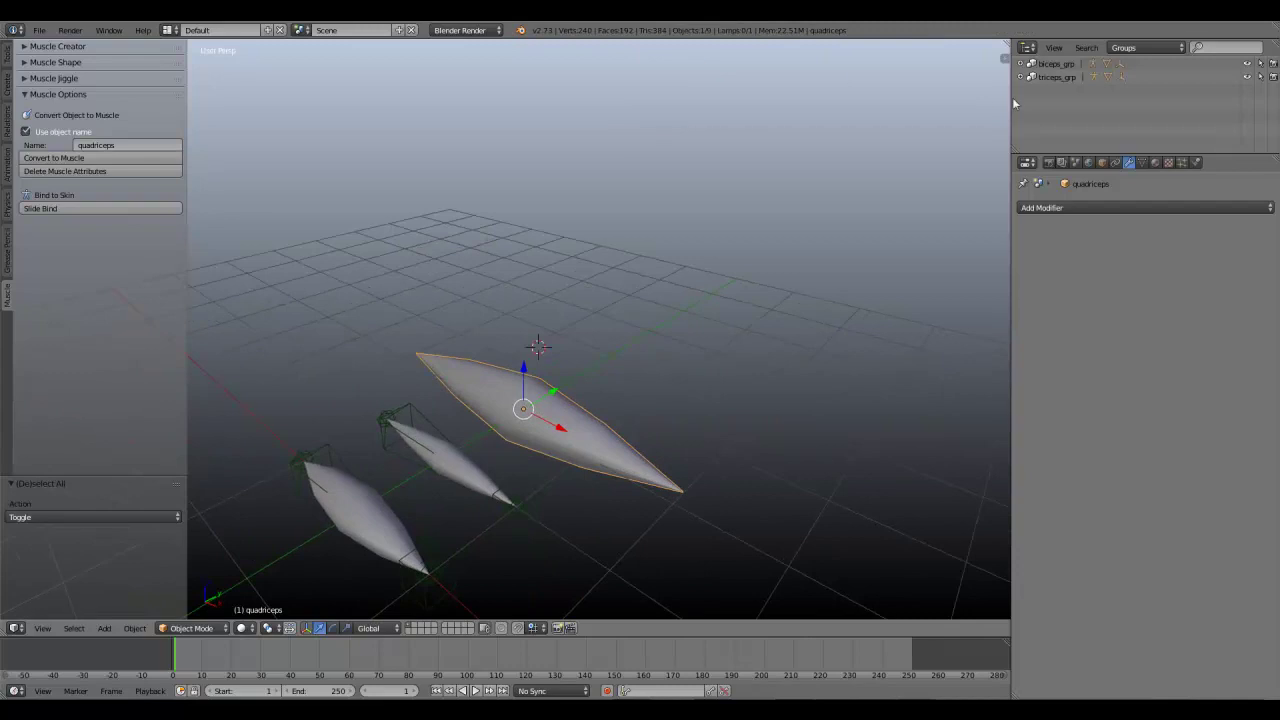
Step: Show the quadriceps object properties and convert the mesh to a muscle named quadriceps01 with Use object name disabled
{"action": "left_click", "coordinate": [1163, 49]}
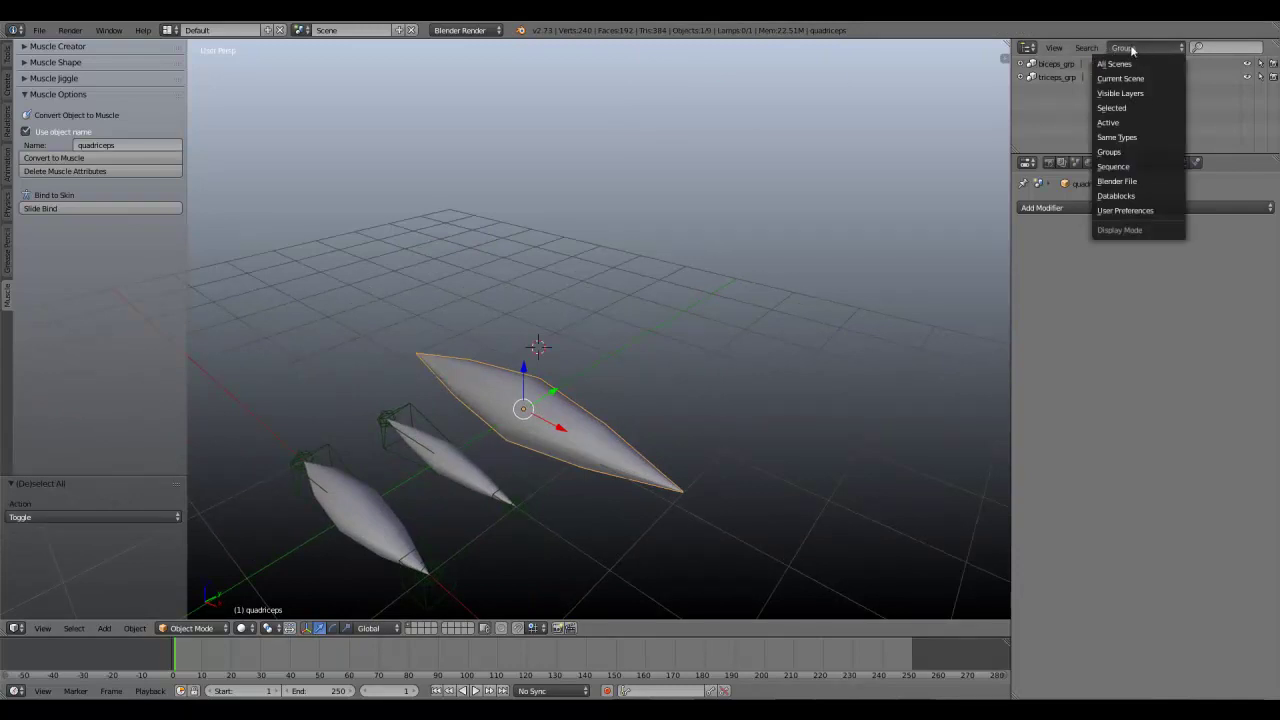
{"action": "left_click", "coordinate": [1103, 163]}
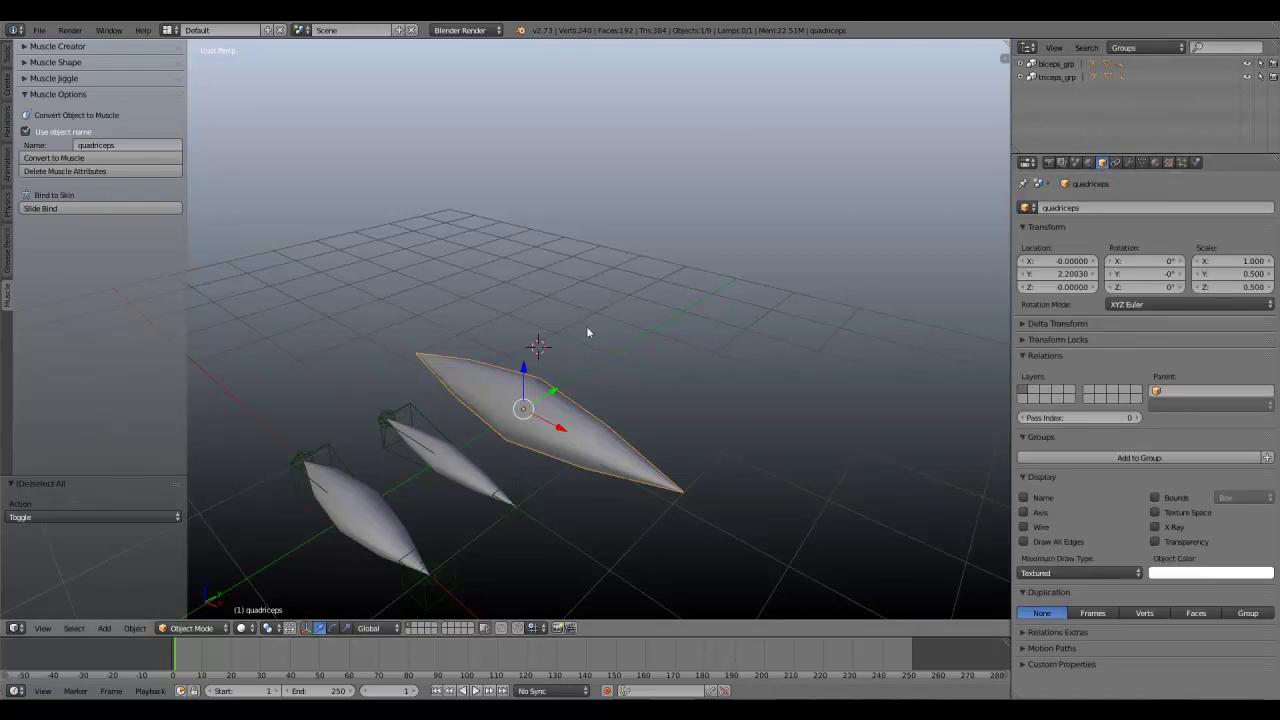
{"action": "scroll", "coordinate": [595, 360], "scroll_direction": "up", "scroll_amount": 3}
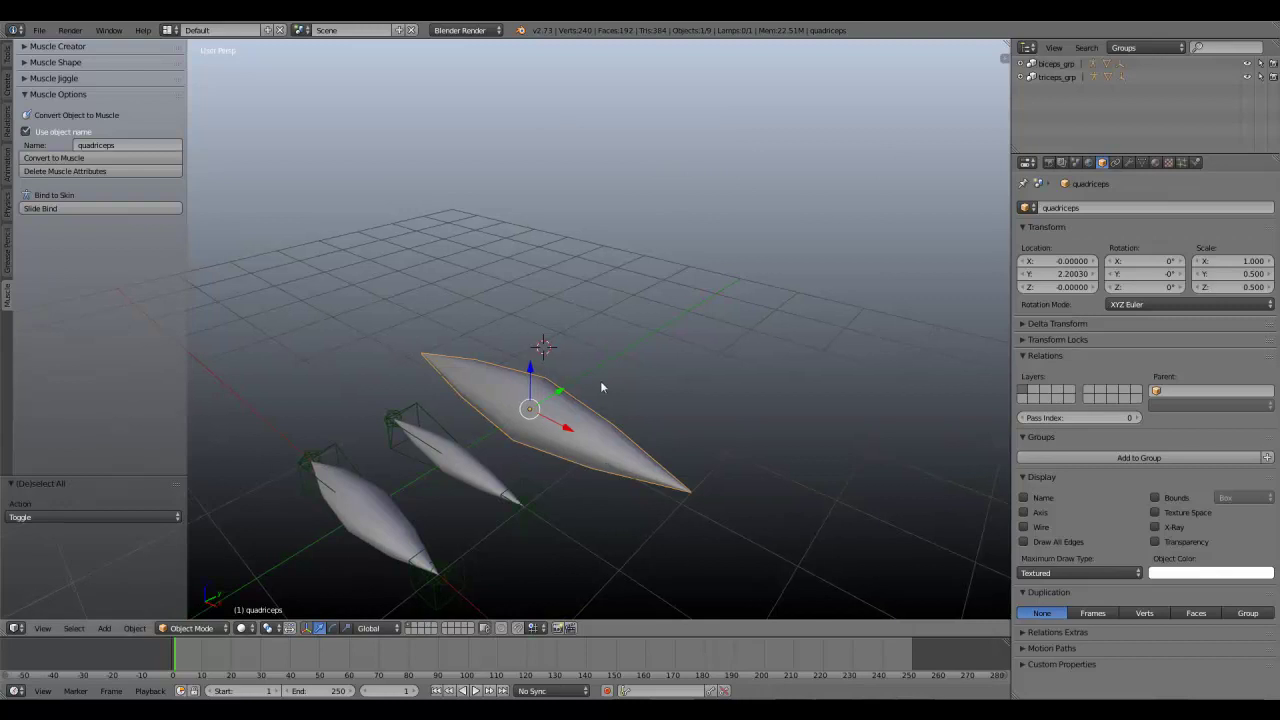
{"action": "left_click", "coordinate": [66, 160]}
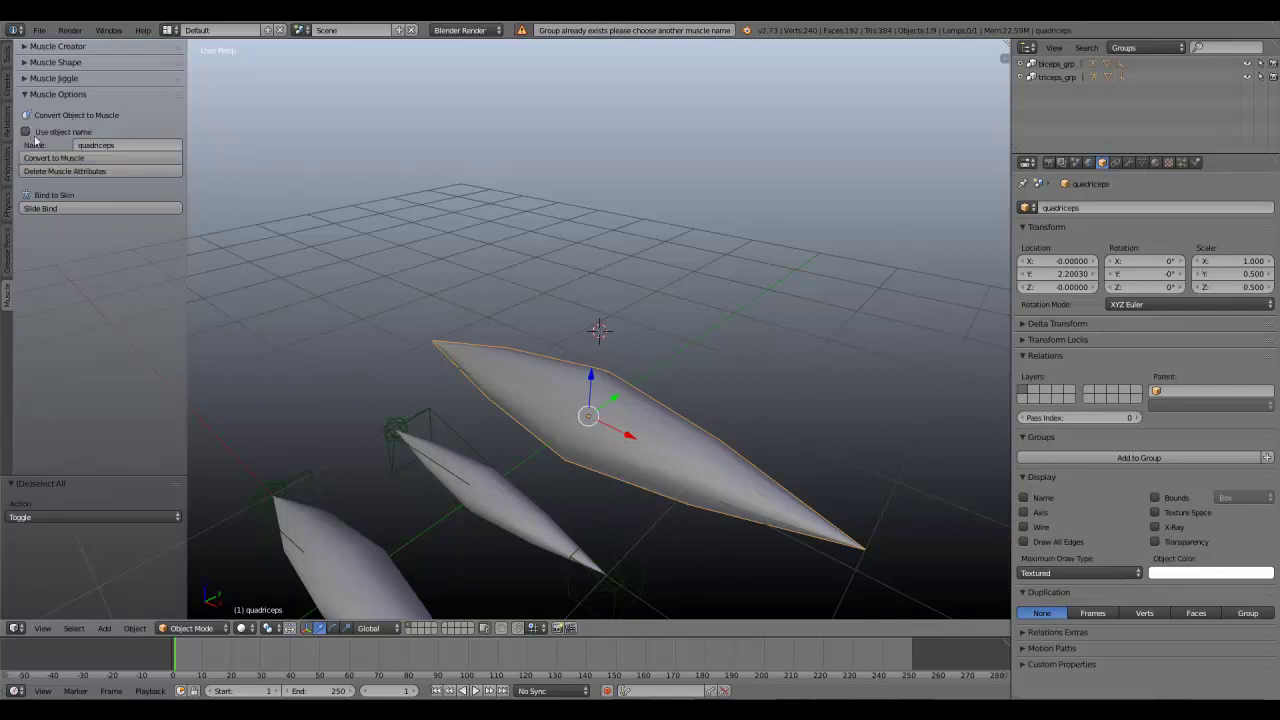
{"action": "left_click", "coordinate": [142, 146]}
{"action": "scroll", "coordinate": [290, 130], "scroll_direction": "down", "scroll_amount": 3}
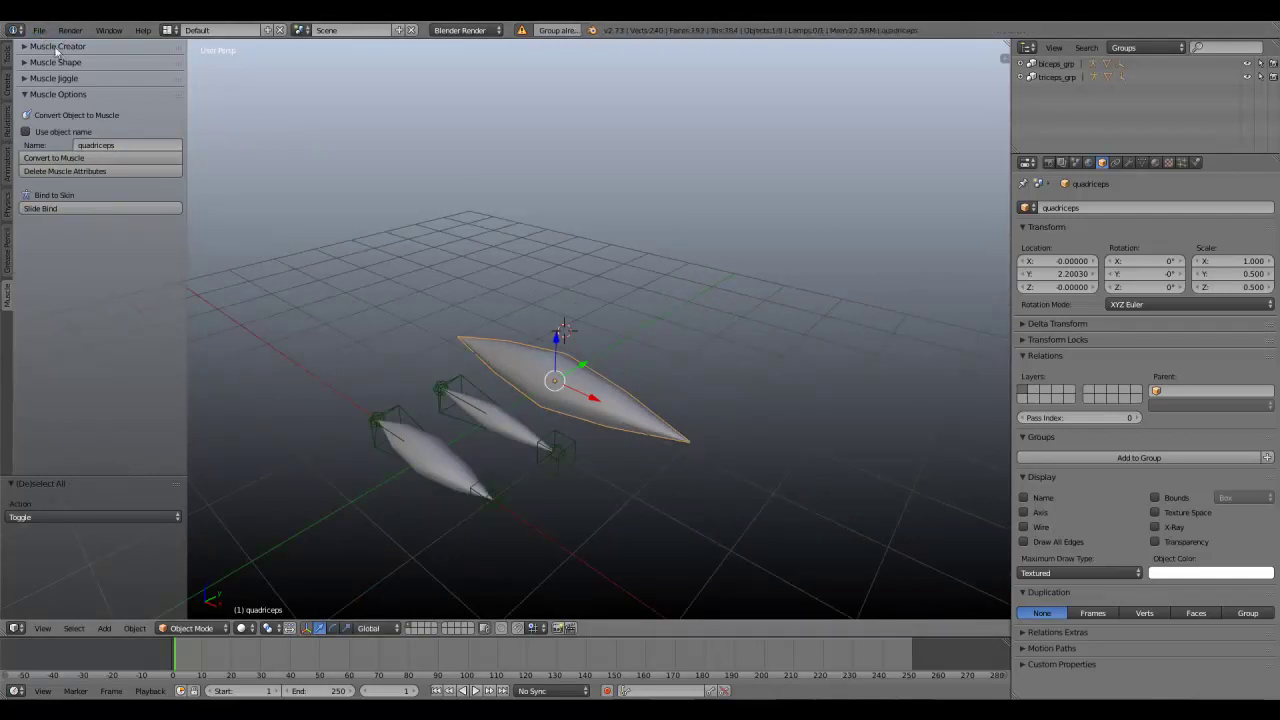
{"action": "left_click", "coordinate": [112, 159]}
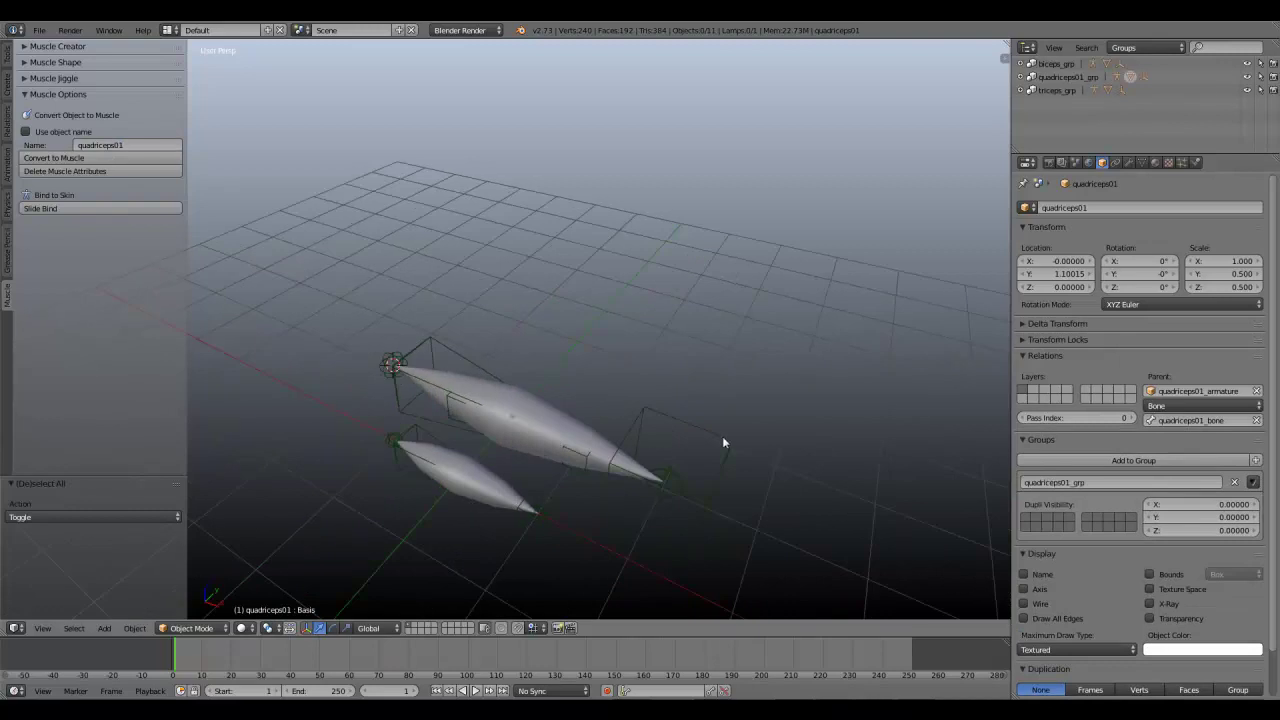
Step: Select all objects of quadriceps01_grp, move them along the Y axis away from the biceps and clear the selection
{"action": "left_click", "coordinate": [1056, 79]}
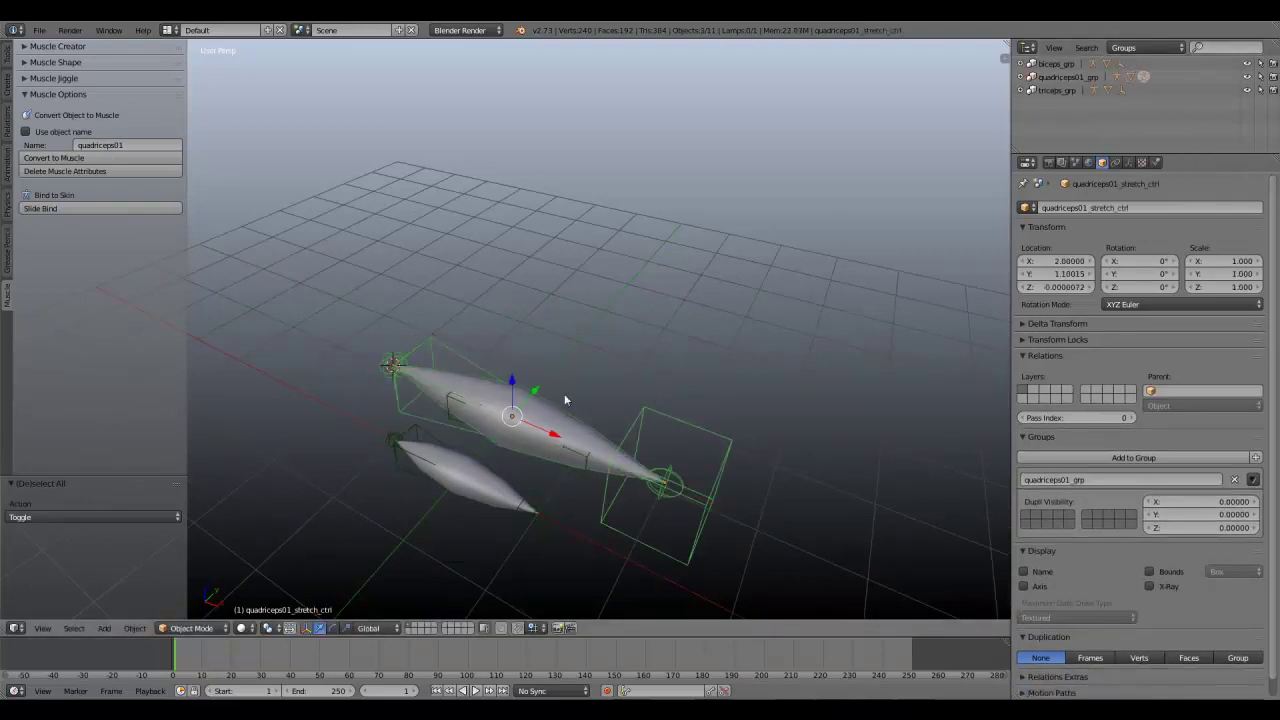
{"action": "key", "text": "g"}
{"action": "key", "text": "y"}
{"action": "left_click", "coordinate": [601, 341]}
{"action": "key", "text": "a"}
Step: Test the quadriceps01 stretch control by moving it freely, cancel the move and clear the selection
{"action": "middle_click_drag", "start_coordinate": [650, 352], "coordinate": [740, 372]}
{"action": "right_click", "coordinate": [741, 373]}
{"action": "key", "text": "g"}
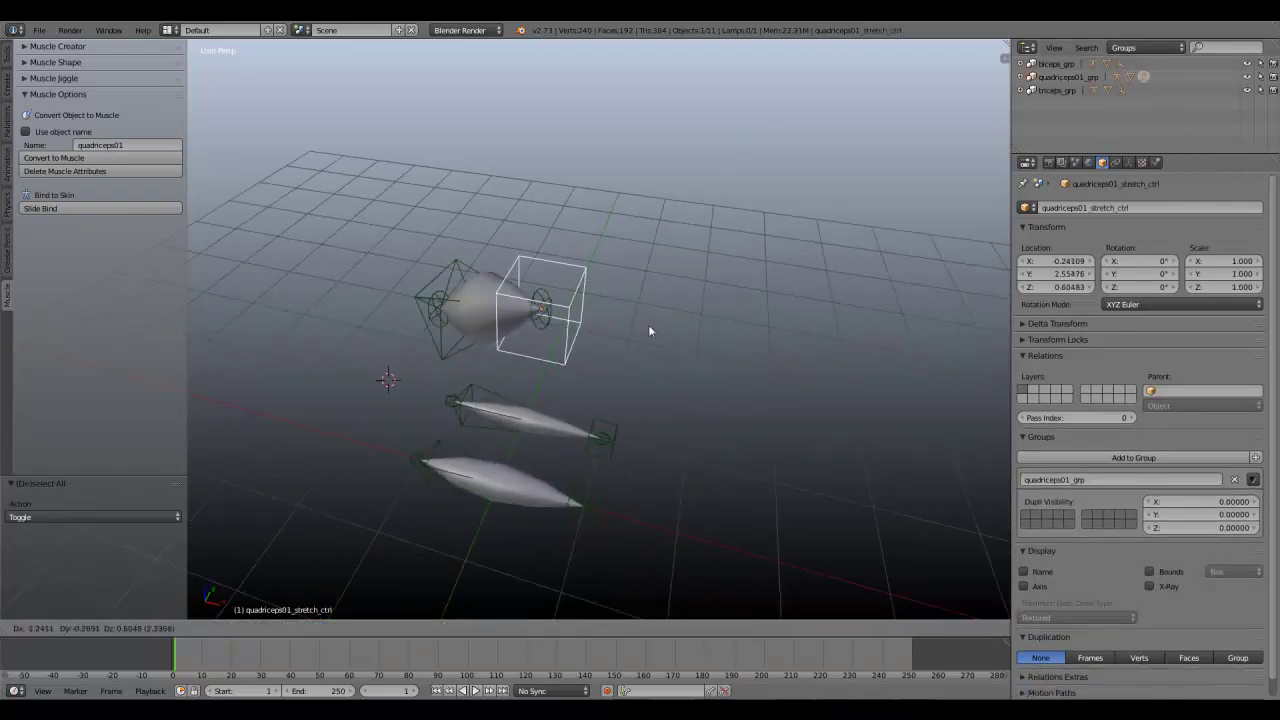
{"action": "right_click", "coordinate": [770, 374]}
{"action": "key", "text": "a"}
{"action": "right_click", "coordinate": [614, 352]}
{"action": "key", "text": "a"}
{"action": "middle_click_drag", "start_coordinate": [592, 394], "coordinate": [280, 254]}
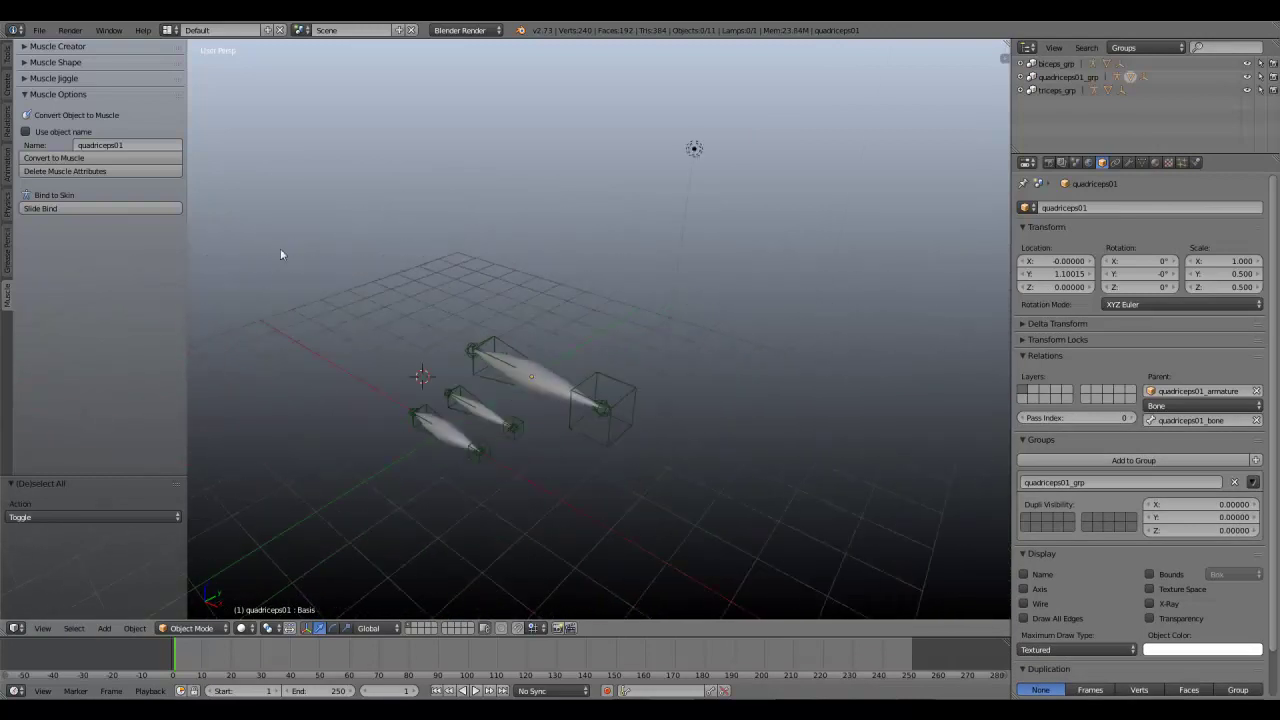
Step: Select the quadriceps muscle and enable Jiggle View and Jiggle Render in its Muscle Jiggle settings
{"action": "left_click", "coordinate": [36, 95]}
{"action": "left_click", "coordinate": [34, 80]}
{"action": "scroll", "coordinate": [556, 402], "scroll_direction": "up", "scroll_amount": 3}
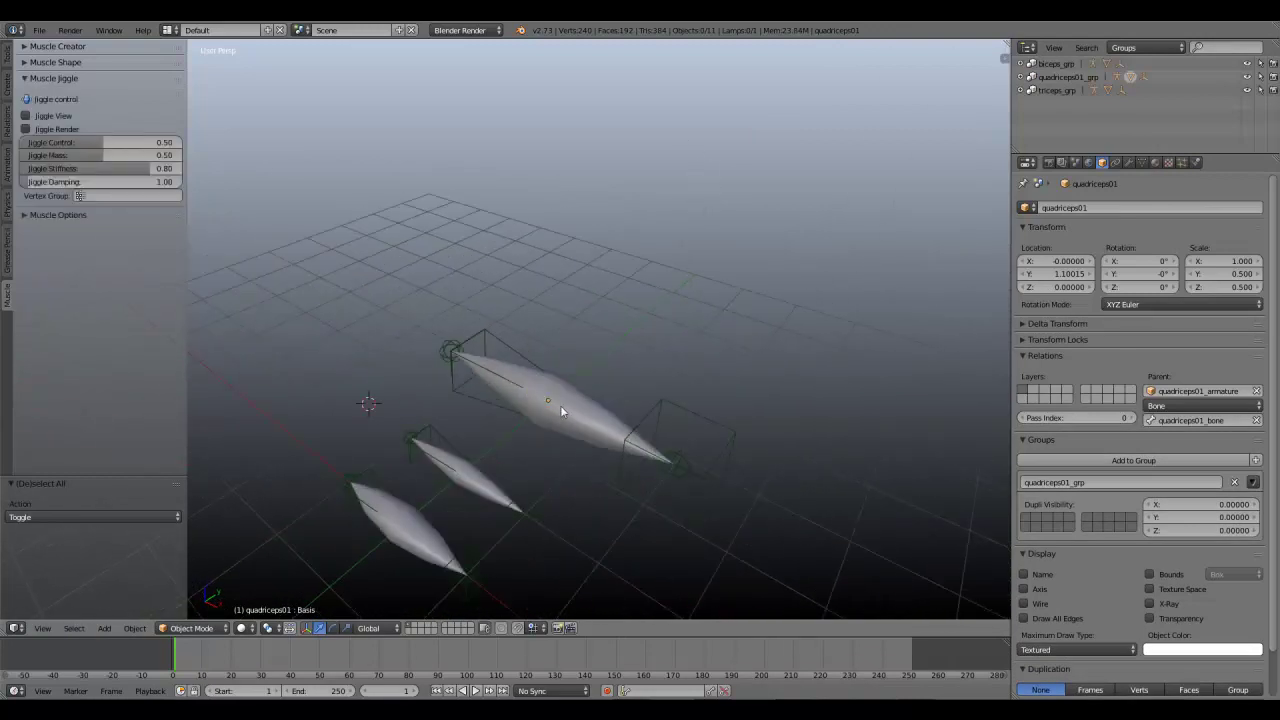
{"action": "right_click", "coordinate": [560, 402]}
{"action": "middle_click_drag", "start_coordinate": [574, 337], "coordinate": [558, 353], "text": "shift"}
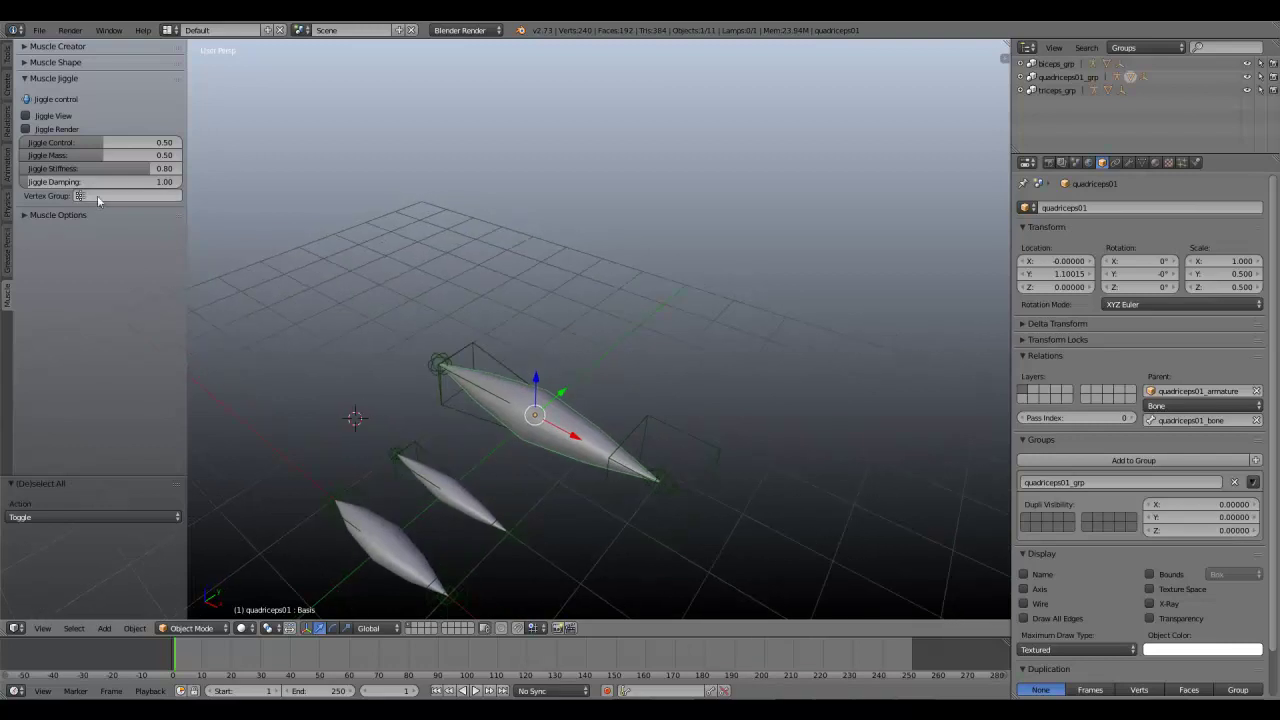
{"action": "middle_click_drag", "start_coordinate": [488, 398], "coordinate": [400, 378]}
{"action": "middle_click_drag", "start_coordinate": [384, 306], "coordinate": [569, 400]}
{"action": "left_click", "coordinate": [36, 117]}
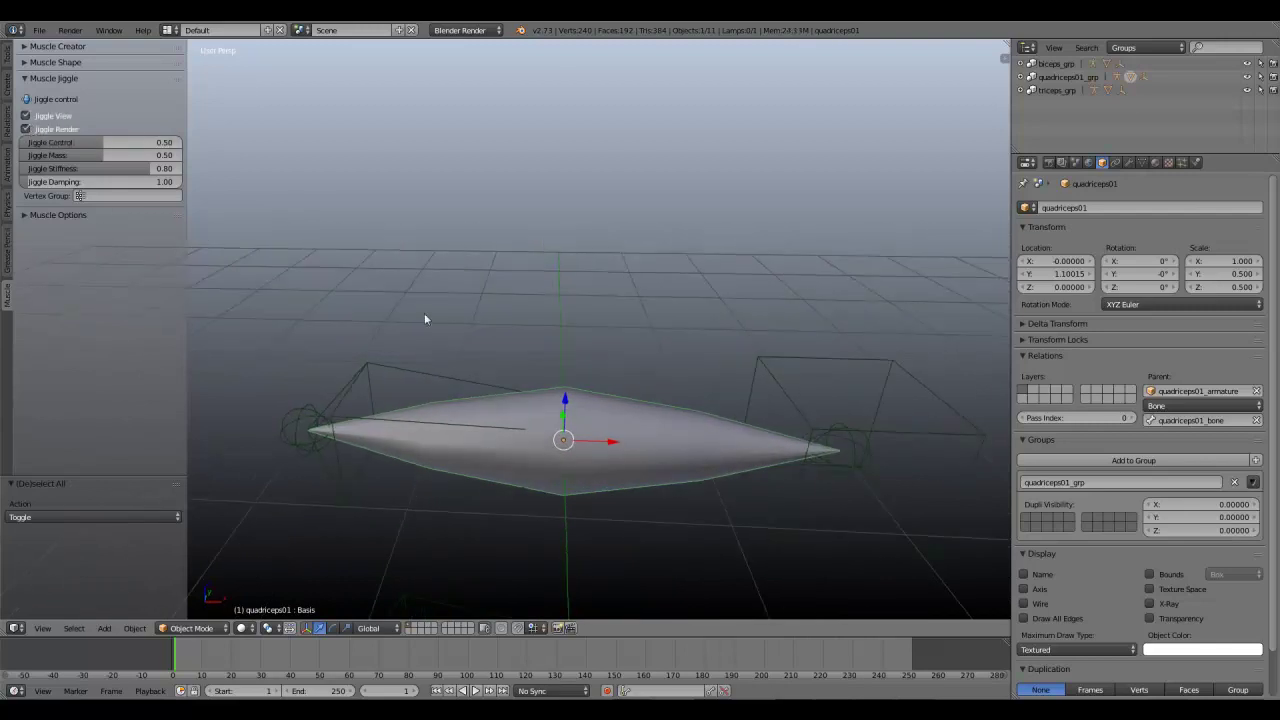
Step: Play the animation, try moving the quadriceps01 stretch control to test the jiggle, and stop the playback
{"action": "key", "text": "alt+a"}
{"action": "right_click", "coordinate": [855, 428]}
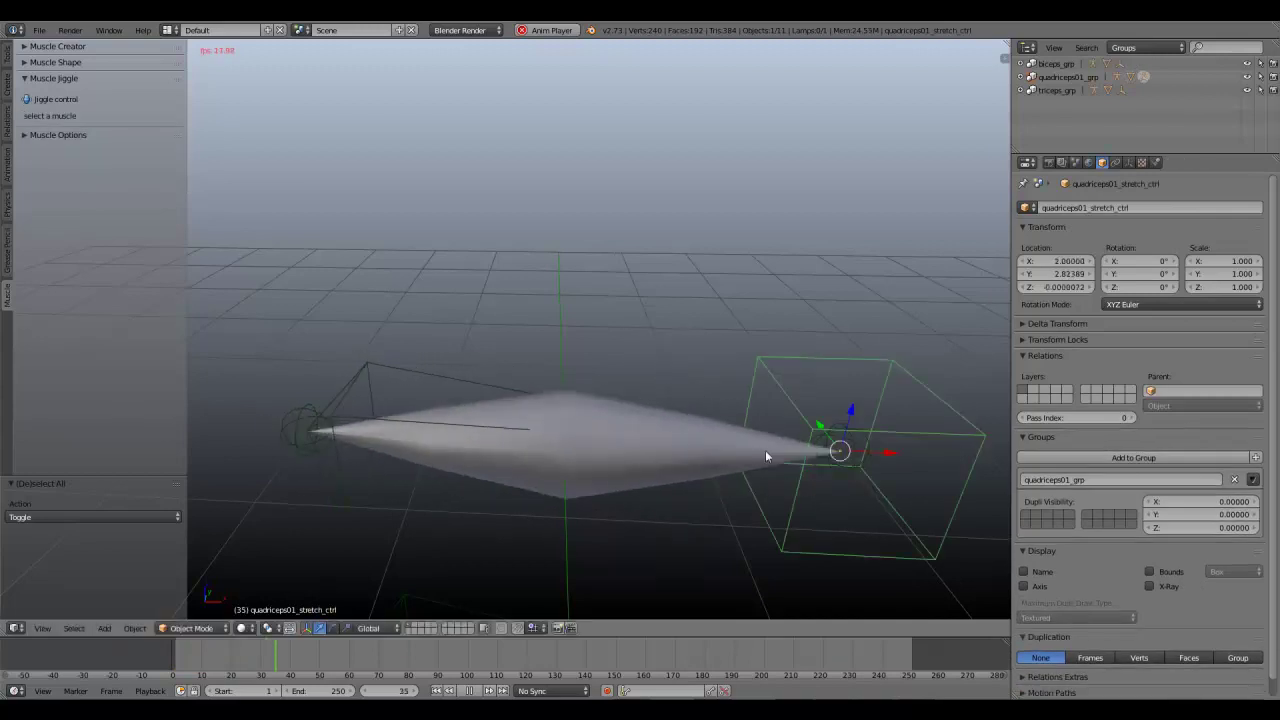
{"action": "key", "text": "g"}
{"action": "right_click", "coordinate": [754, 430]}
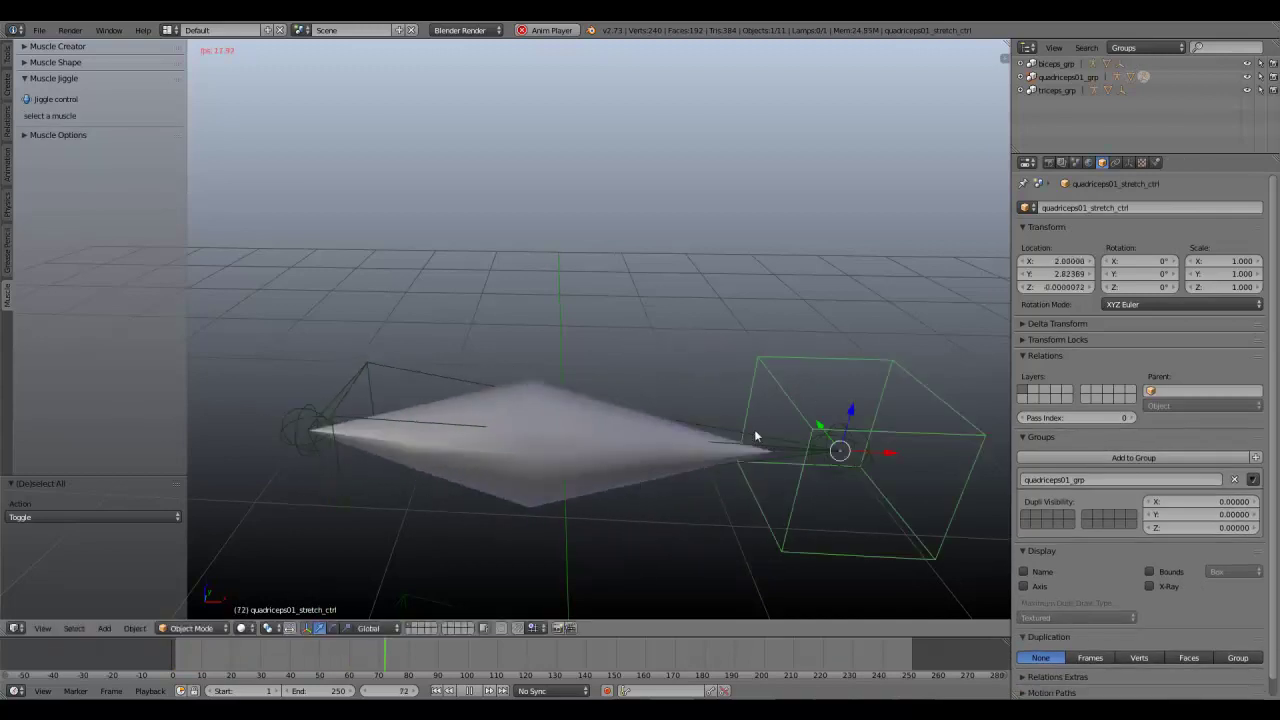
{"action": "key", "text": "alt+a"}
Step: Enter Edit Mode on the quadriceps mesh in wireframe view and select the vertices of both pointed ends
{"action": "right_click", "coordinate": [654, 403]}
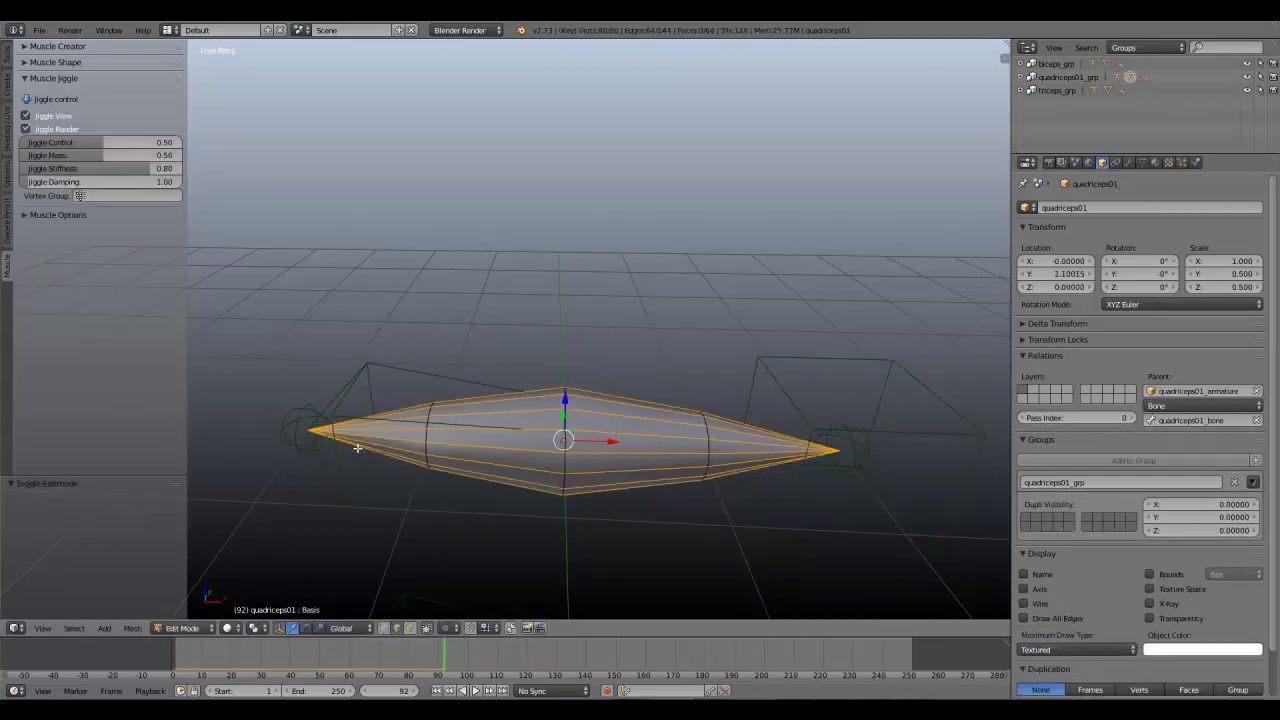
{"action": "key", "text": "Tab"}
{"action": "scroll", "coordinate": [439, 438], "scroll_direction": "up", "scroll_amount": 5}
{"action": "key", "text": "z"}
{"action": "scroll", "coordinate": [420, 443], "scroll_direction": "down", "scroll_amount": 3}
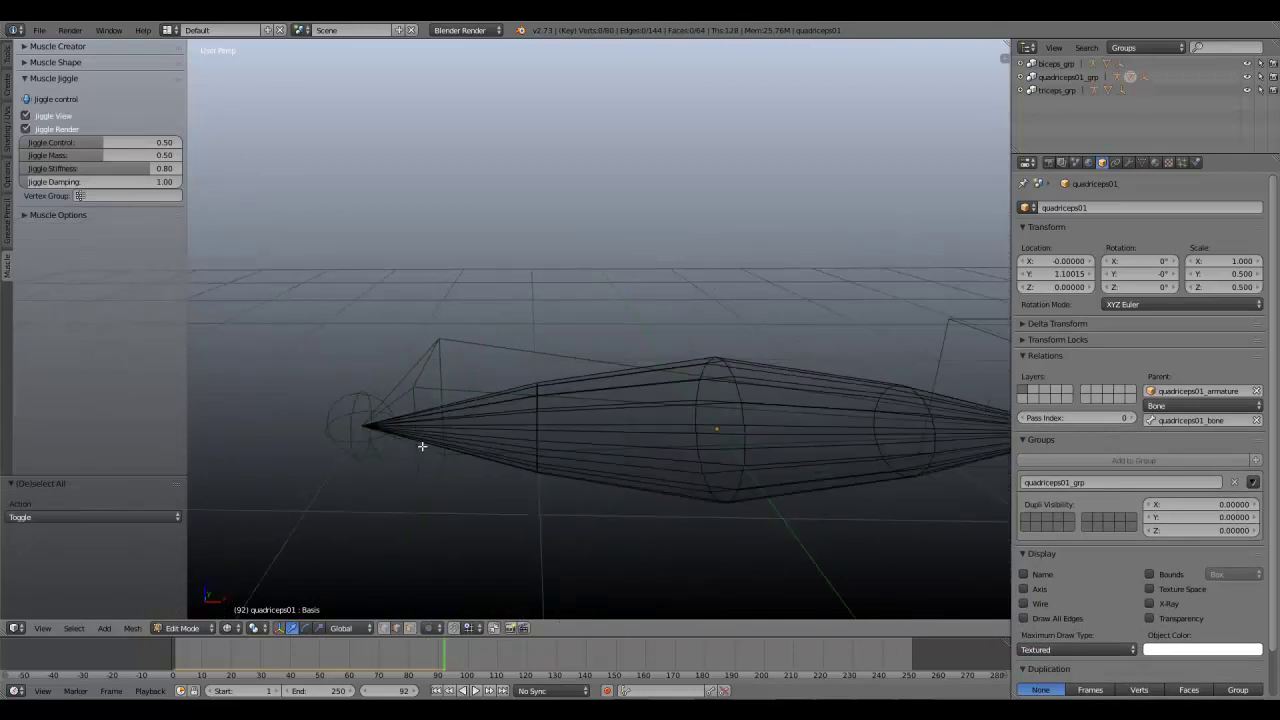
{"action": "right_click", "coordinate": [388, 442]}
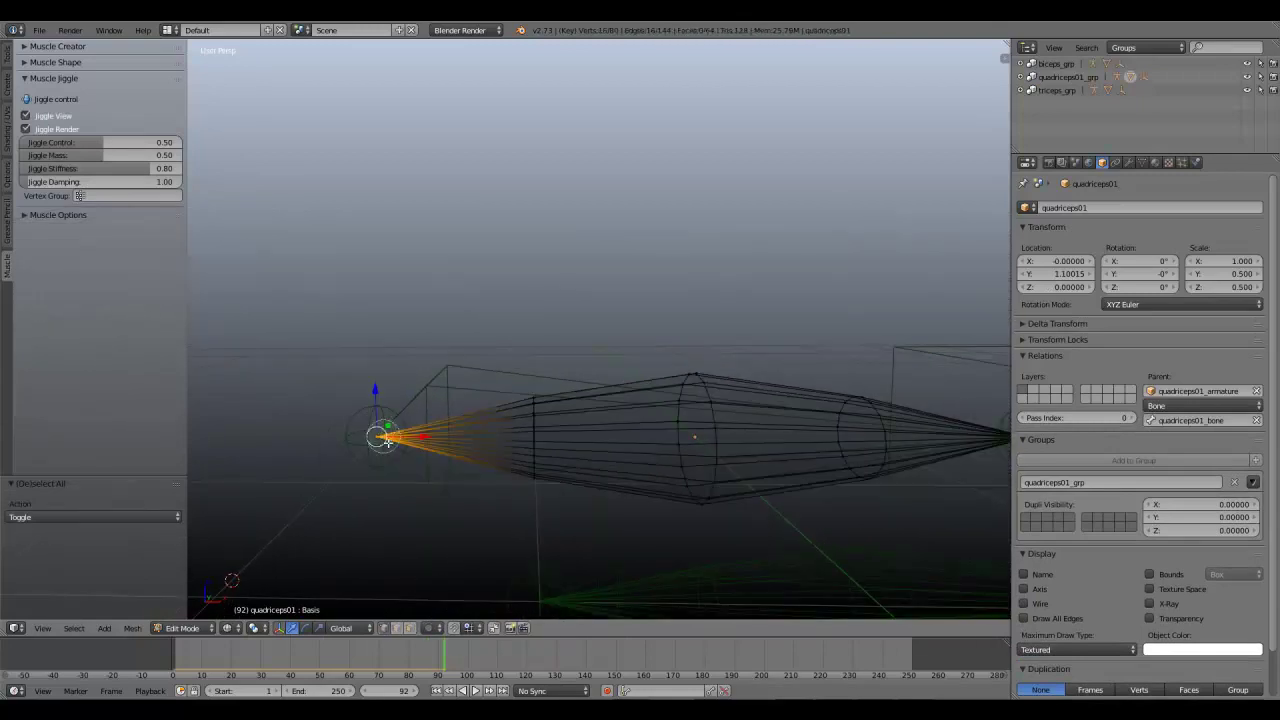
{"action": "scroll", "coordinate": [380, 441], "scroll_direction": "down", "scroll_amount": 3}
{"action": "middle_click_drag", "start_coordinate": [374, 443], "coordinate": [634, 394]}
{"action": "right_click", "coordinate": [655, 398], "text": "shift"}
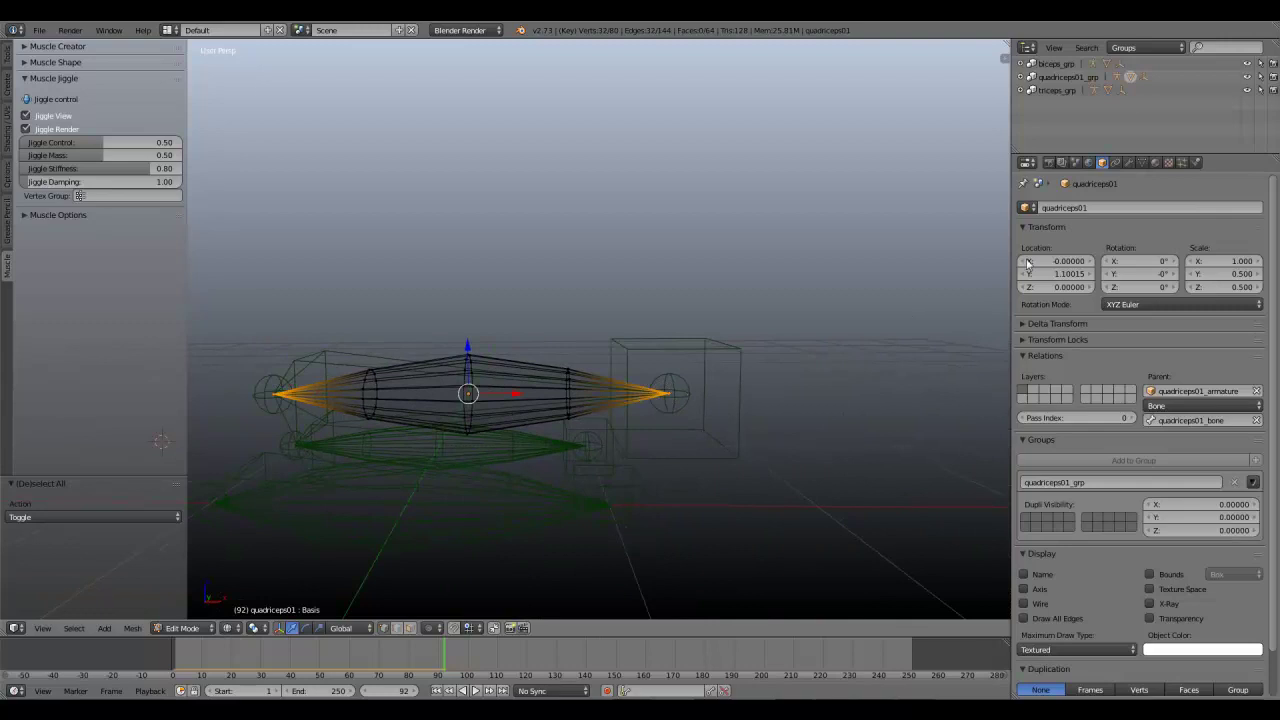
Step: Assign the selected end vertices to a new vertex group named jiggle and set it as the muscle's jiggle vertex group in Object Mode
{"action": "left_click", "coordinate": [1143, 162]}
{"action": "left_click", "coordinate": [1267, 318]}
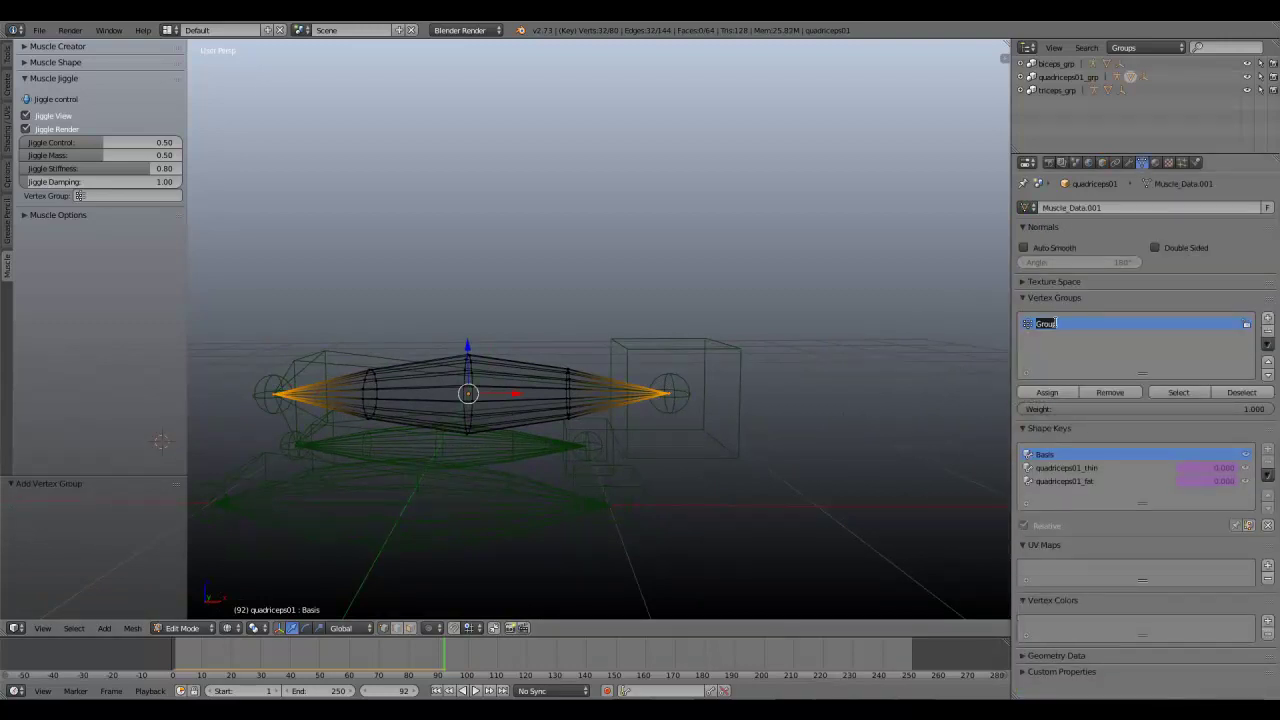
{"action": "left_click", "coordinate": [1049, 394]}
{"action": "key", "text": "Tab"}
{"action": "left_click", "coordinate": [110, 195]}
{"action": "left_click", "coordinate": [110, 214]}
Step: Return to solid shading and test the jiggle during playback by moving the quadriceps01 stretch control, cancelling each move
{"action": "key", "text": "alt+a"}
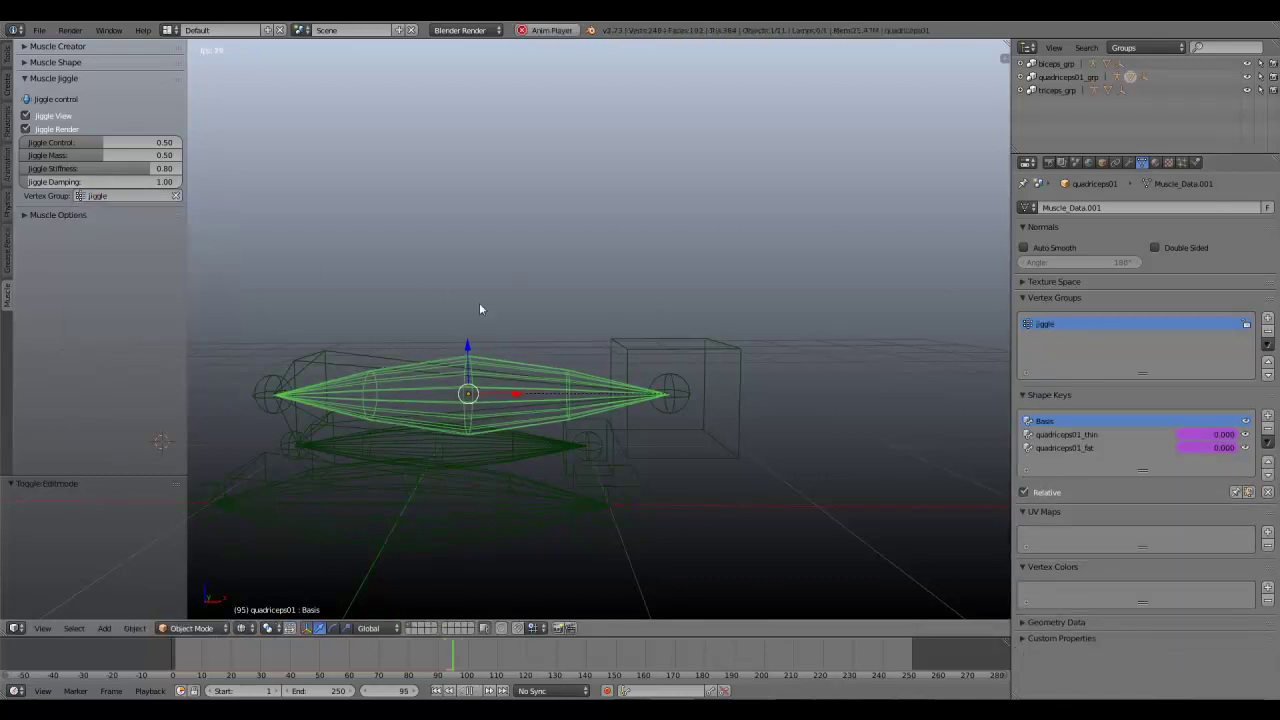
{"action": "key", "text": "z"}
{"action": "right_click", "coordinate": [668, 328]}
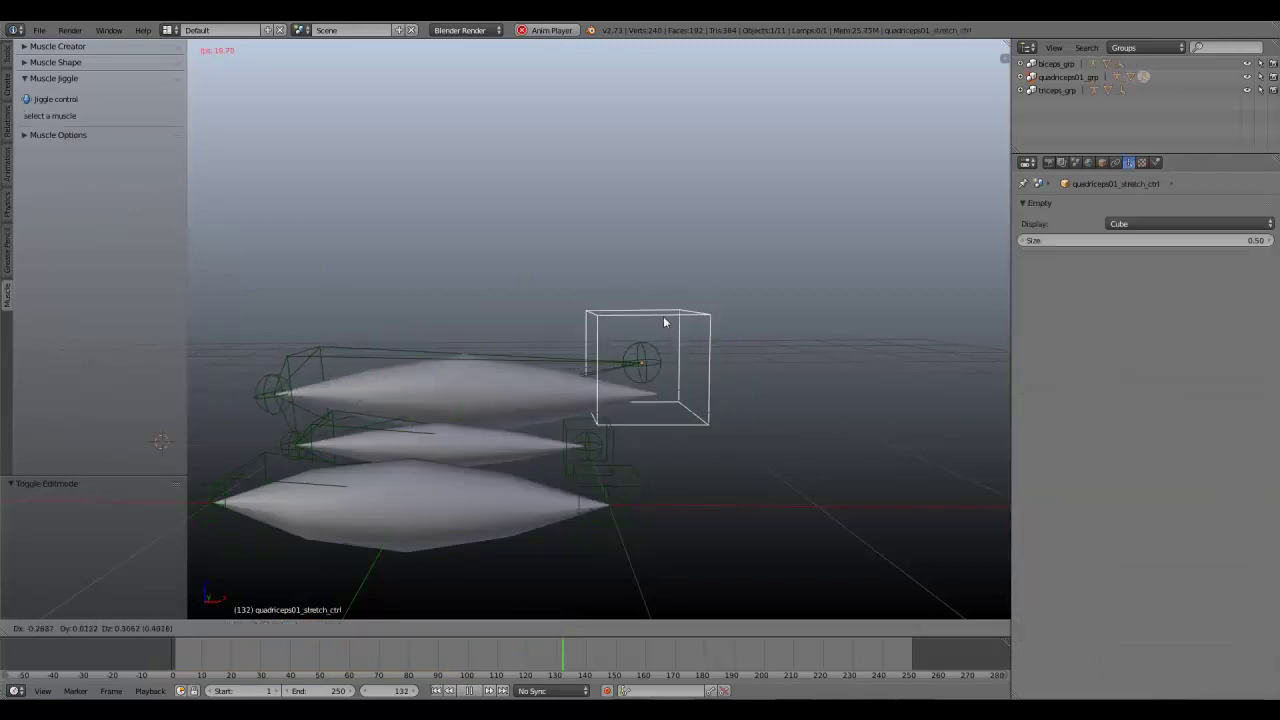
{"action": "key", "text": "shift+Left"}
{"action": "key", "text": "g"}
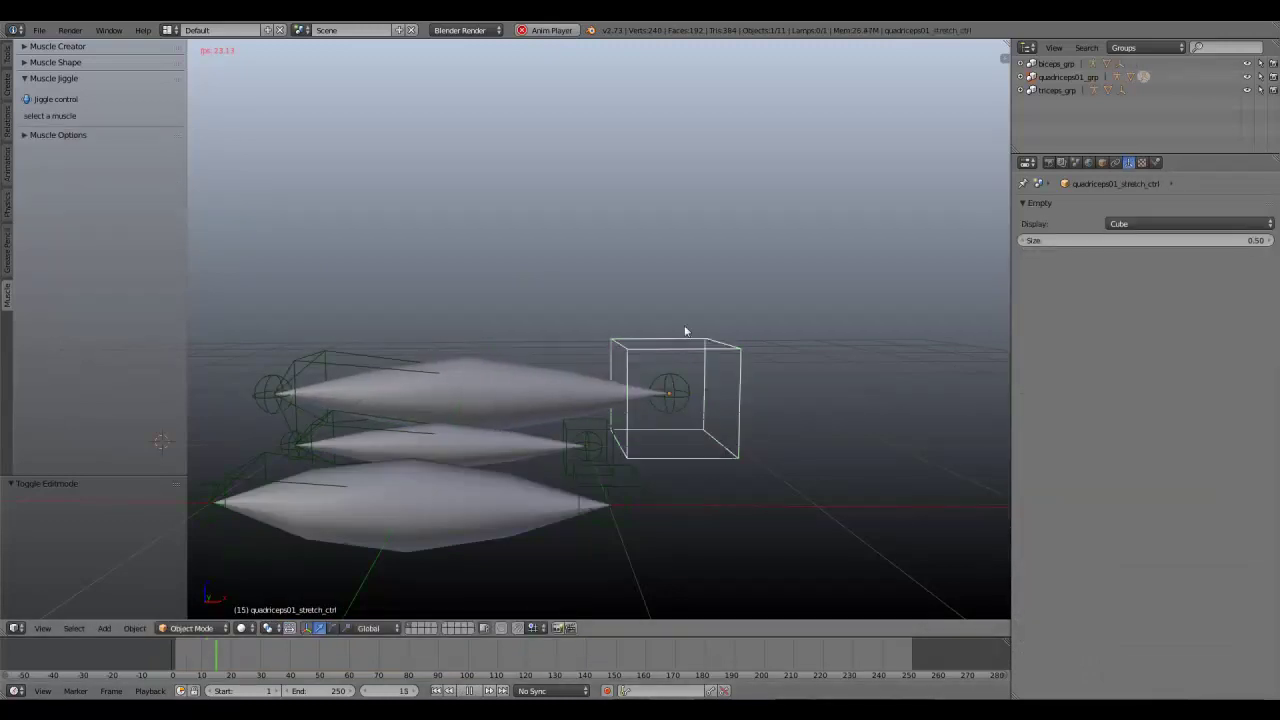
{"action": "right_click", "coordinate": [672, 305]}
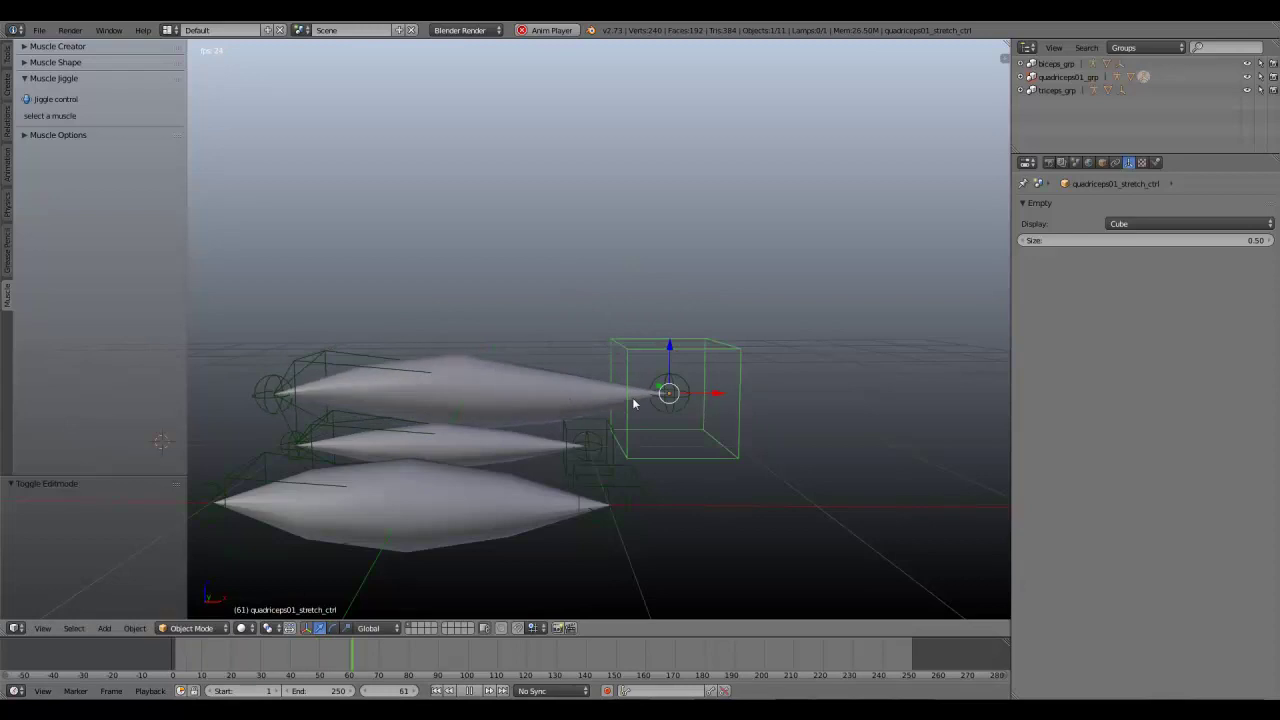
Step: Restart the playback and try pulling the stretch control toward the quadriceps from a closer view, cancelling the move
{"action": "middle_click_drag", "start_coordinate": [562, 398], "coordinate": [555, 428]}
{"action": "scroll", "coordinate": [540, 376], "scroll_direction": "up", "scroll_amount": 2}
{"action": "right_click", "coordinate": [539, 376]}
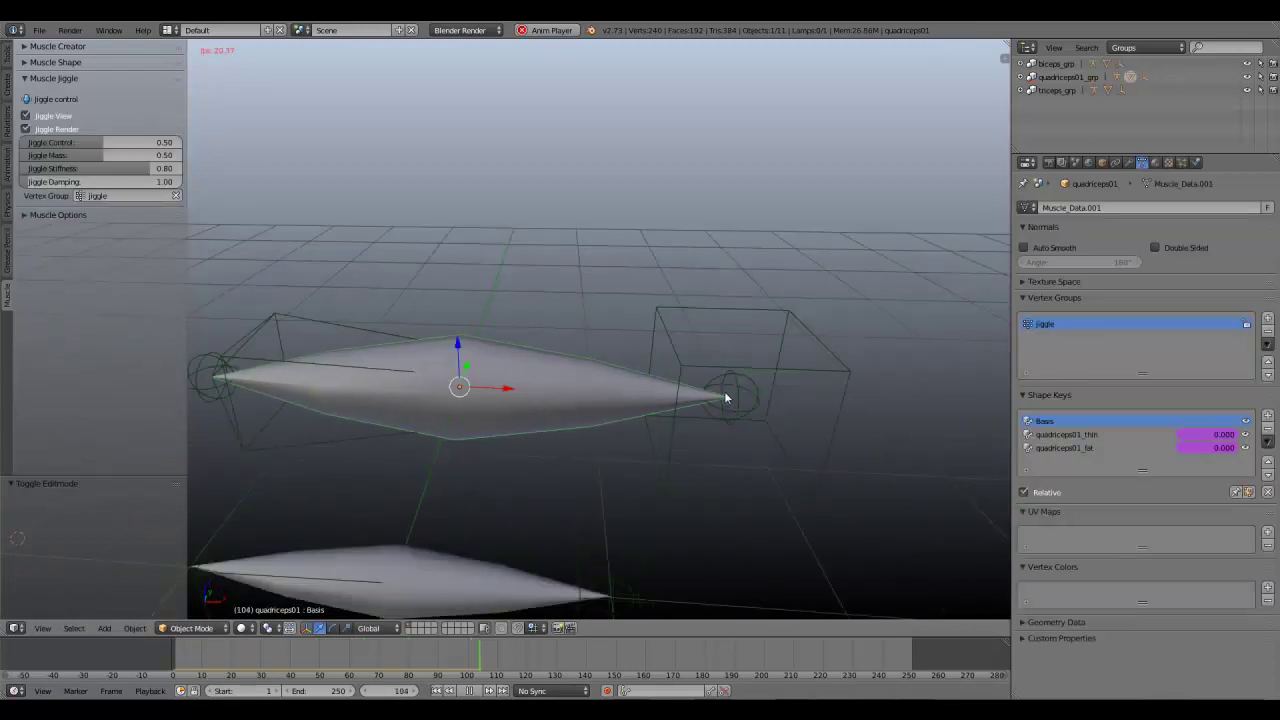
{"action": "key", "text": "alt+a"}
{"action": "right_click", "coordinate": [798, 365]}
{"action": "key", "text": "alt+a"}
{"action": "key", "text": "g"}
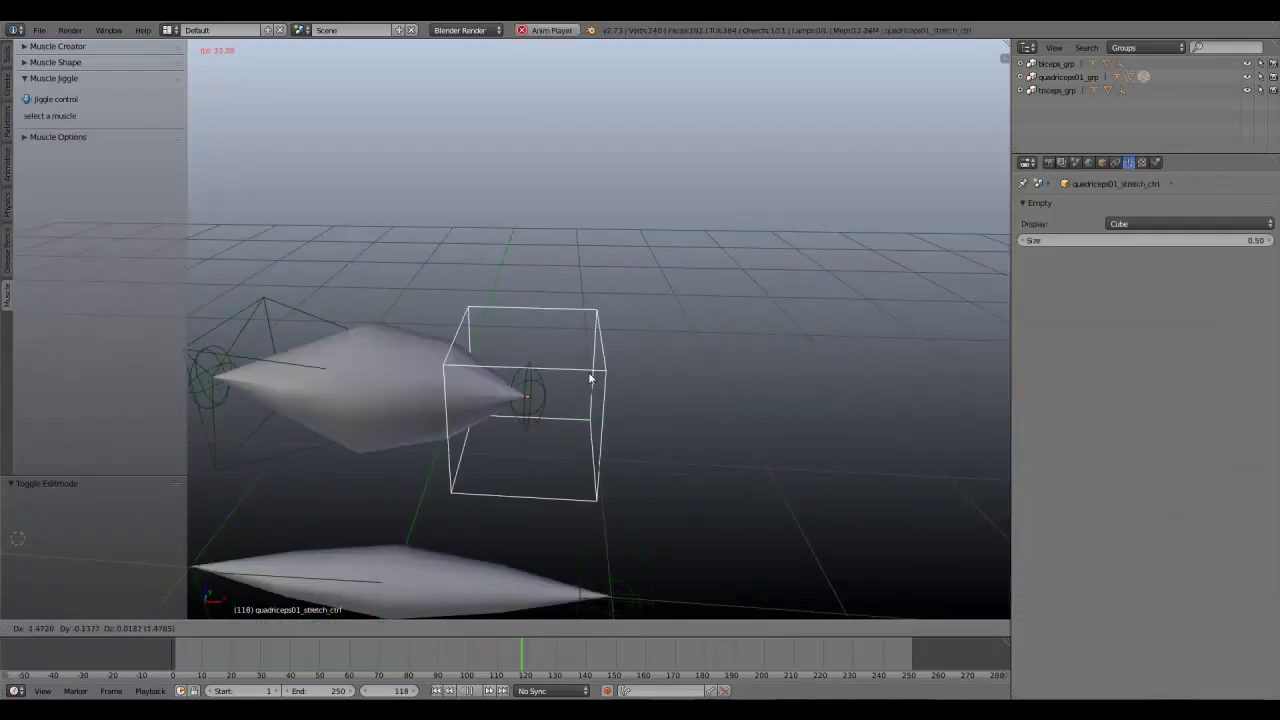
{"action": "right_click", "coordinate": [613, 376]}
Step: Stop the playback and set the quadriceps muscle's View Resolution and Render Resolution to 1
{"action": "right_click", "coordinate": [531, 355]}
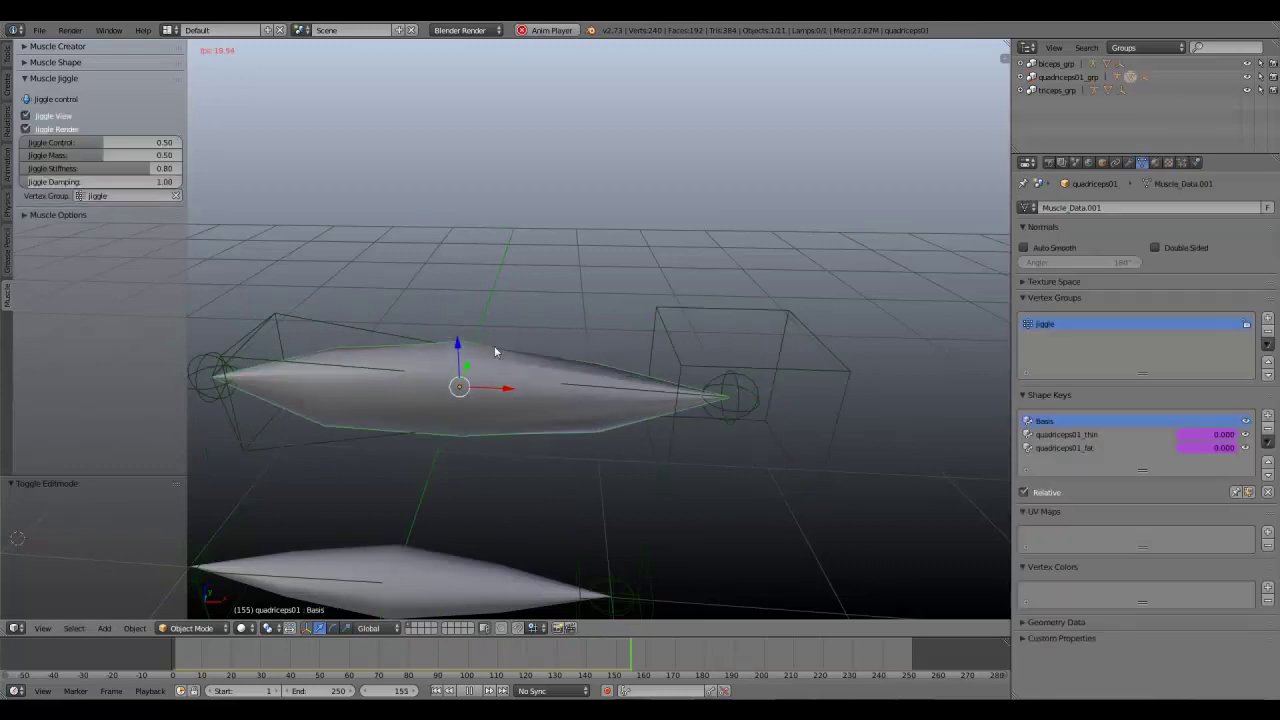
{"action": "key", "text": "alt+a"}
{"action": "left_click", "coordinate": [49, 77]}
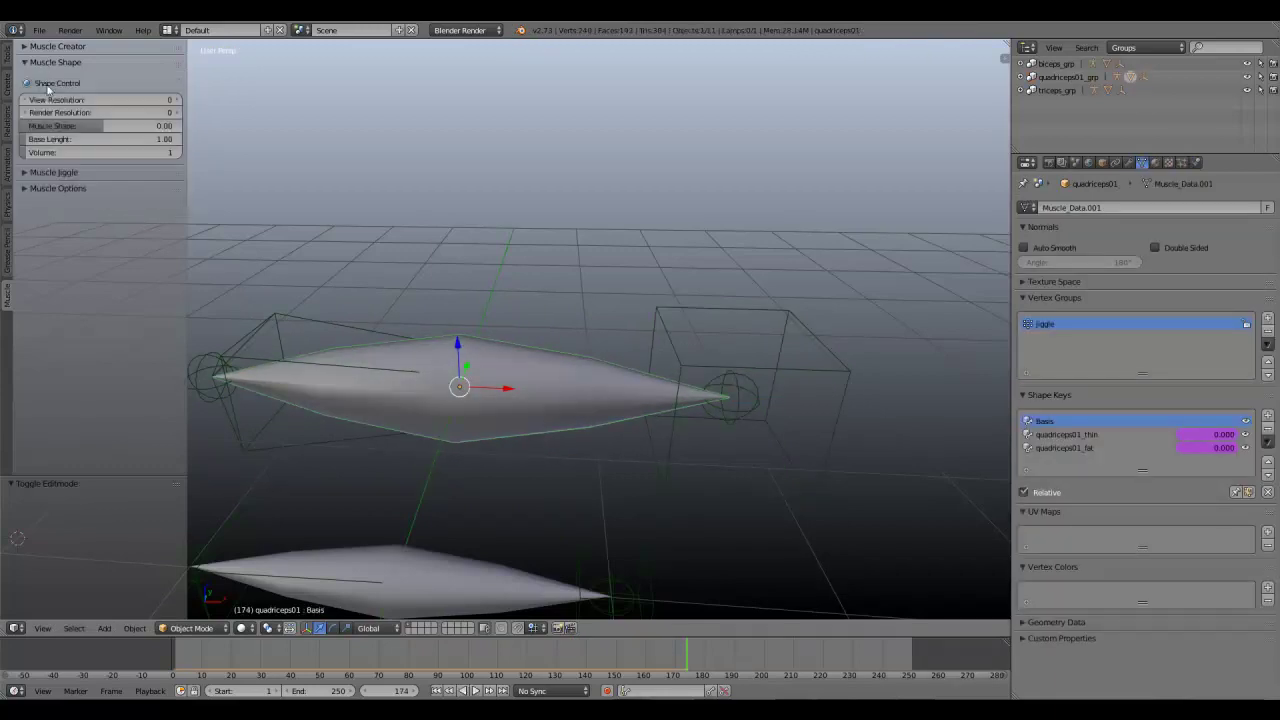
{"action": "left_click", "coordinate": [50, 62]}
Step: Play the animation and test the smoothed quadriceps with cancelled moves of its stretch control, then stop the playback
{"action": "key", "text": "alt+a"}
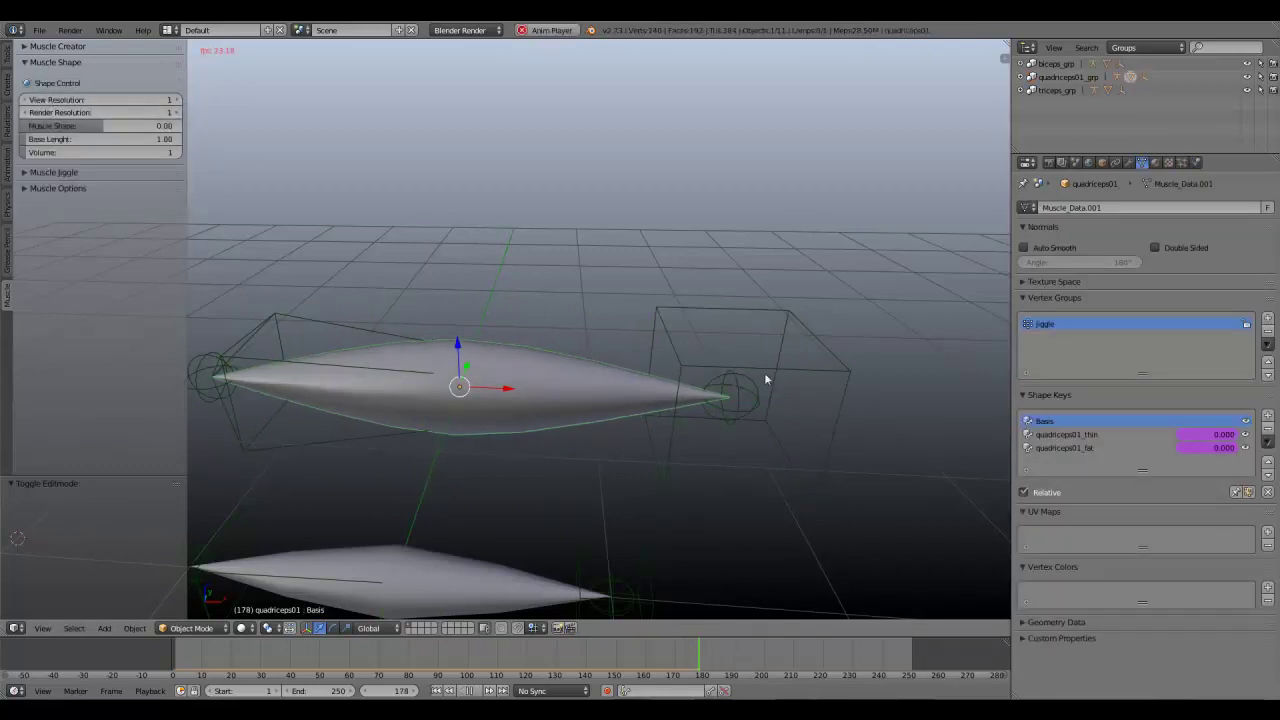
{"action": "right_click", "coordinate": [669, 359]}
{"action": "key", "text": "g"}
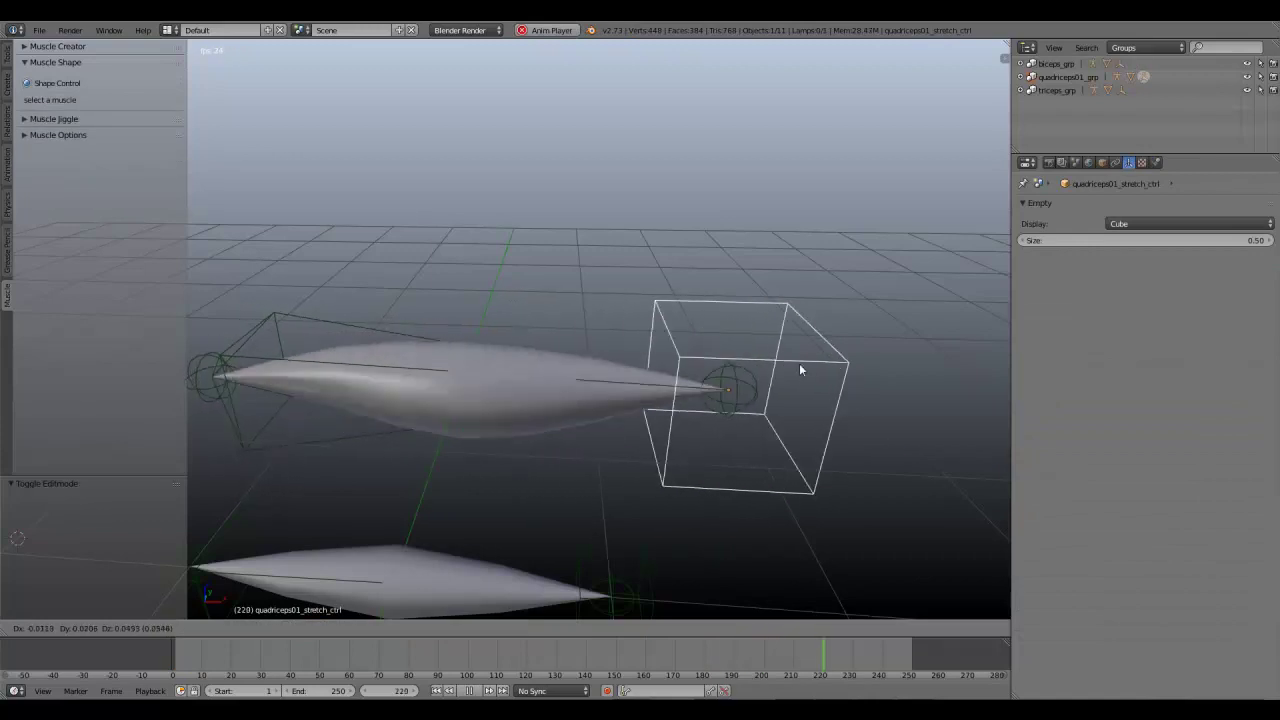
{"action": "right_click", "coordinate": [800, 365]}
{"action": "key", "text": "g"}
{"action": "right_click", "coordinate": [697, 360]}
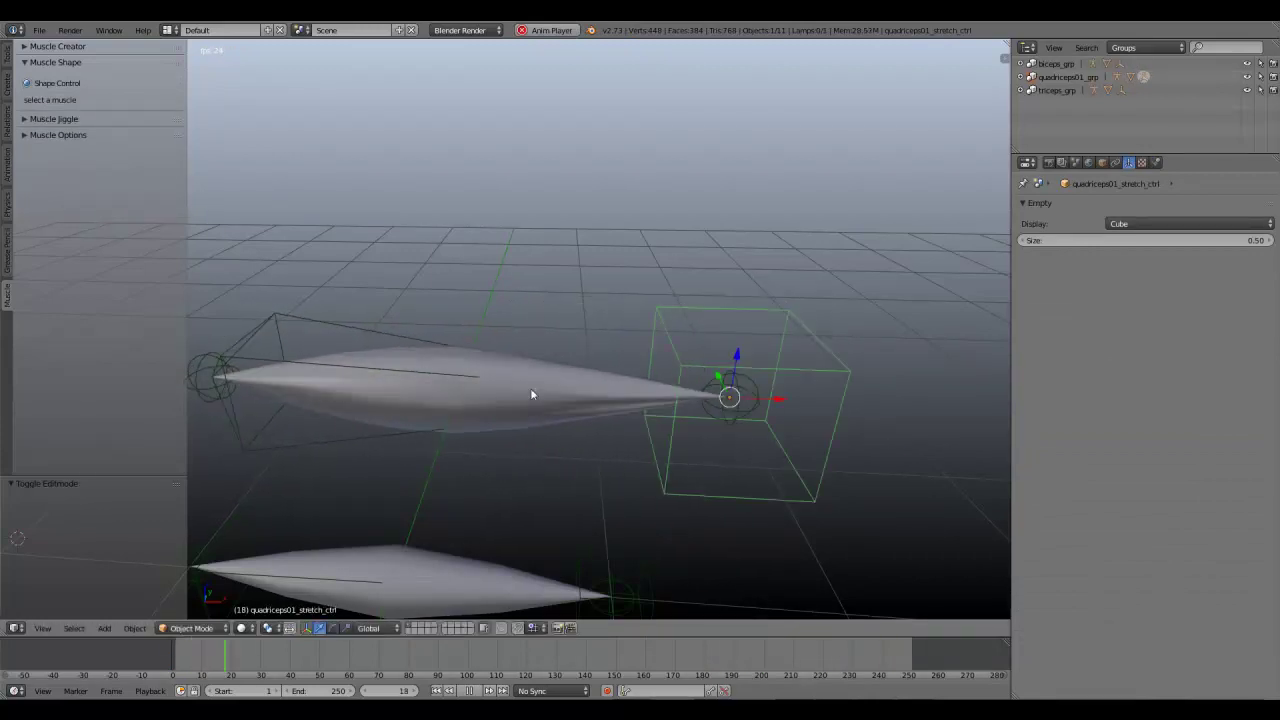
{"action": "right_click", "coordinate": [548, 370]}
{"action": "key", "text": "alt+a"}
Step: Reselect the quadriceps muscle, clear its jiggle vertex group setting and disable Jiggle View and Jiggle Render
{"action": "middle_click_drag", "start_coordinate": [681, 388], "coordinate": [510, 397]}
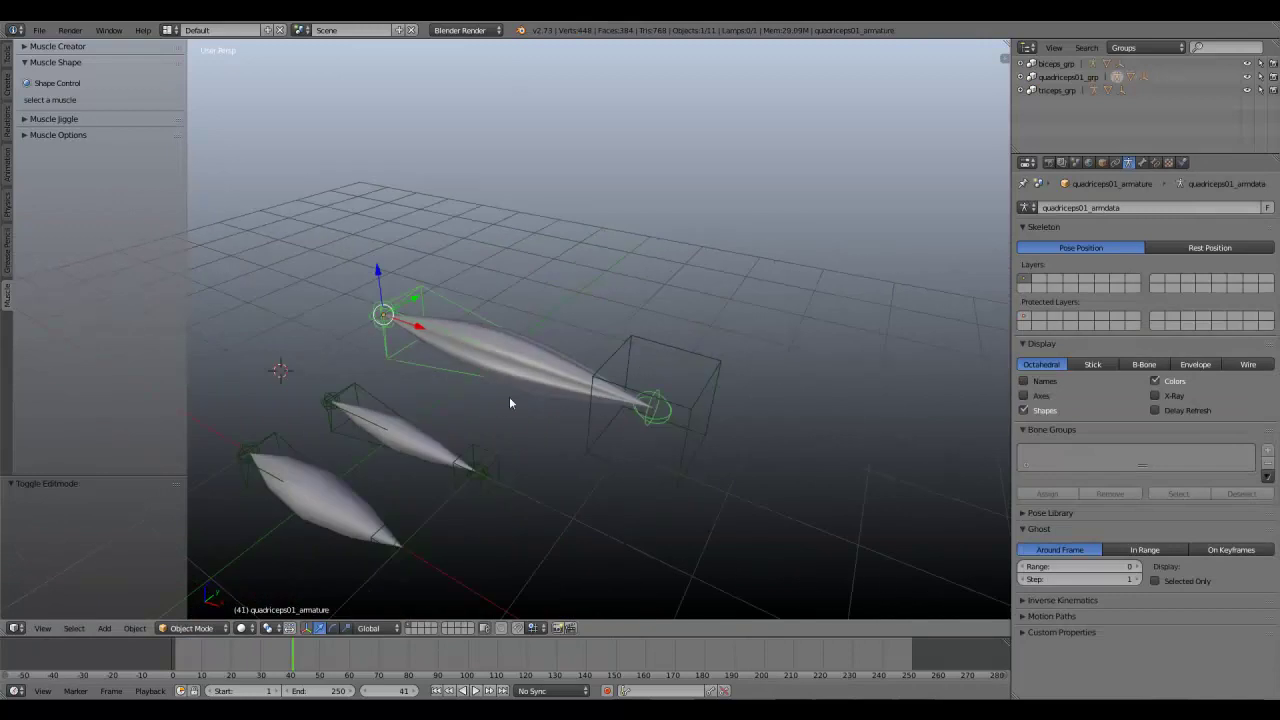
{"action": "right_click", "coordinate": [524, 364]}
{"action": "left_click", "coordinate": [50, 187]}
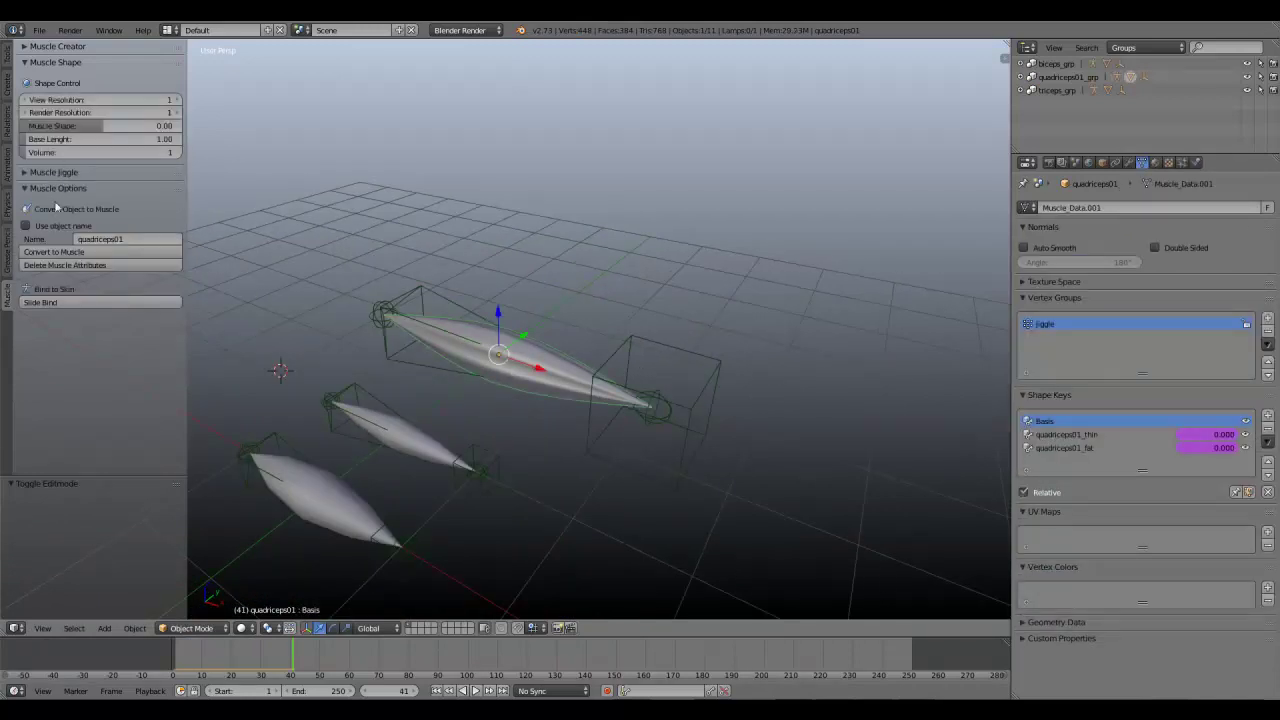
{"action": "left_click", "coordinate": [50, 173]}
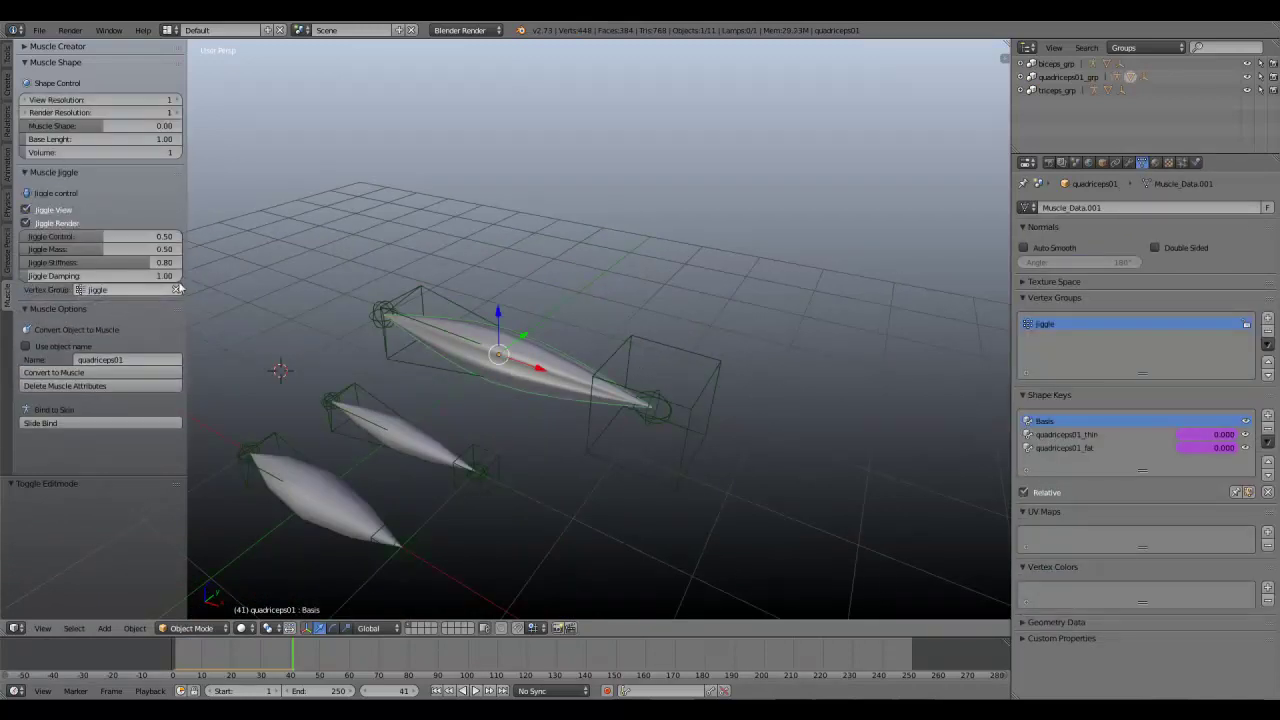
{"action": "left_click", "coordinate": [176, 290]}
{"action": "left_click", "coordinate": [26, 210]}
{"action": "left_click", "coordinate": [26, 223]}
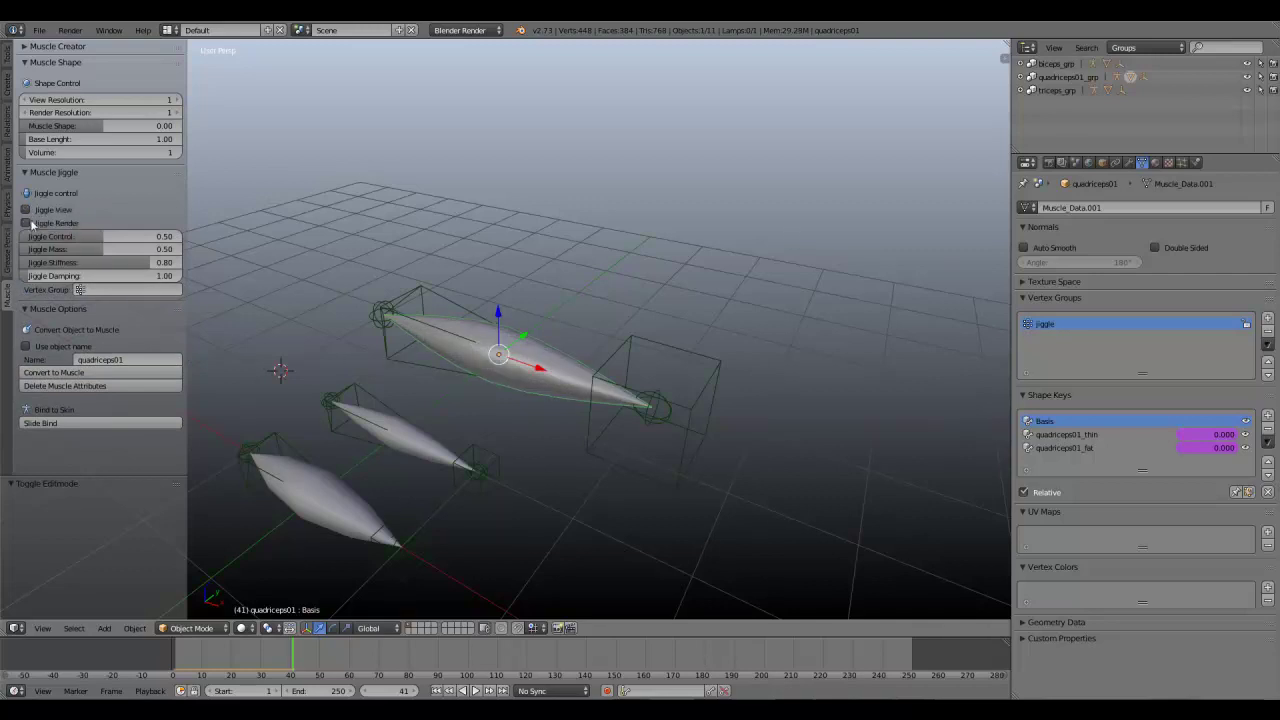
Step: Delete the muscle attributes of the quadriceps mesh
{"action": "left_click", "coordinate": [86, 387]}
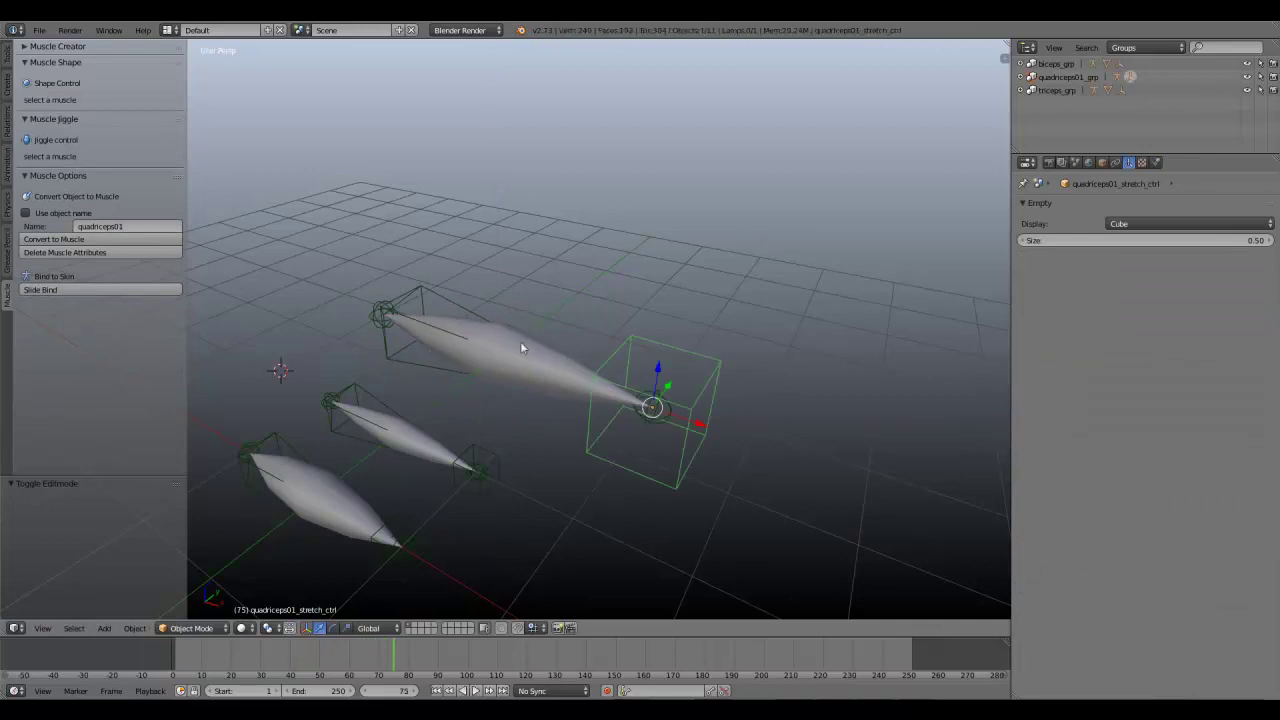
{"action": "right_click", "coordinate": [520, 341]}
{"action": "middle_click_drag", "start_coordinate": [430, 355], "coordinate": [514, 374]}
{"action": "scroll", "coordinate": [500, 375], "scroll_direction": "up", "scroll_amount": 2}
Step: Delete the armature and stretch control left in quadriceps01_grp
{"action": "right_click", "coordinate": [414, 389]}
{"action": "left_click", "coordinate": [1089, 79]}
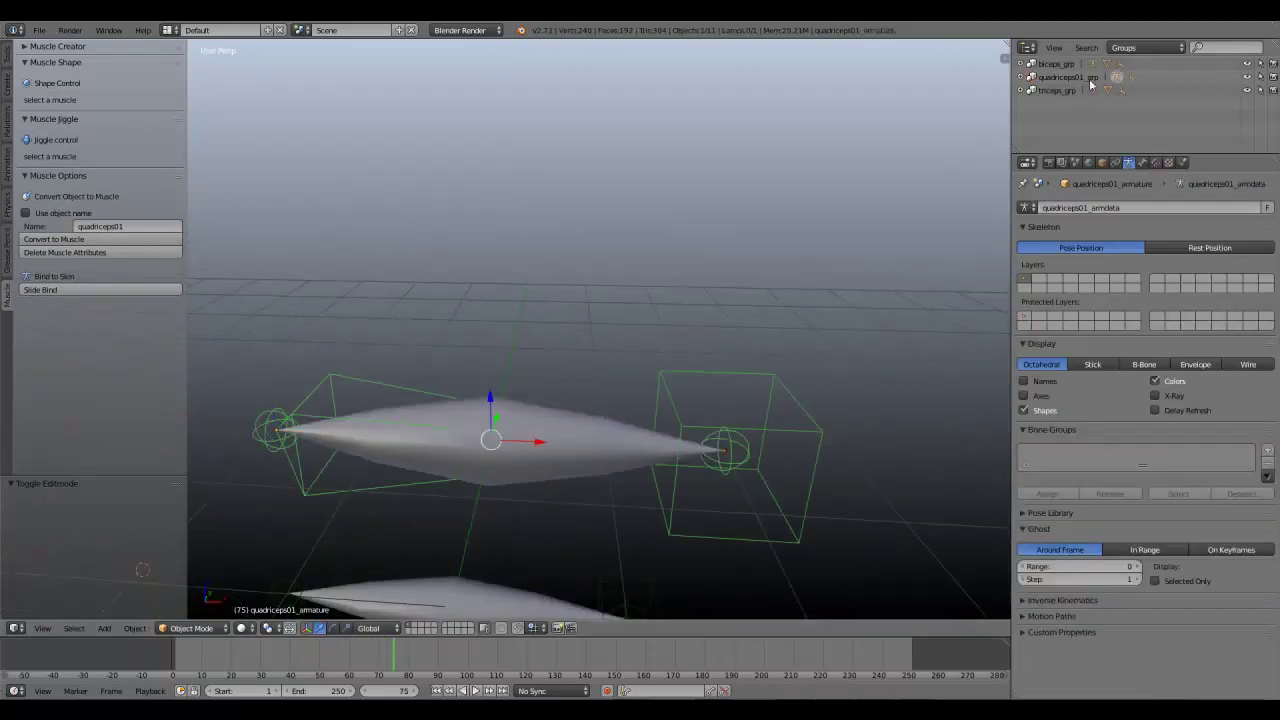
{"action": "key", "text": "x"}
{"action": "left_click", "coordinate": [706, 220]}
{"action": "scroll", "coordinate": [640, 325], "scroll_direction": "down", "scroll_amount": 4}
{"action": "middle_click_drag", "start_coordinate": [562, 376], "coordinate": [534, 377]}
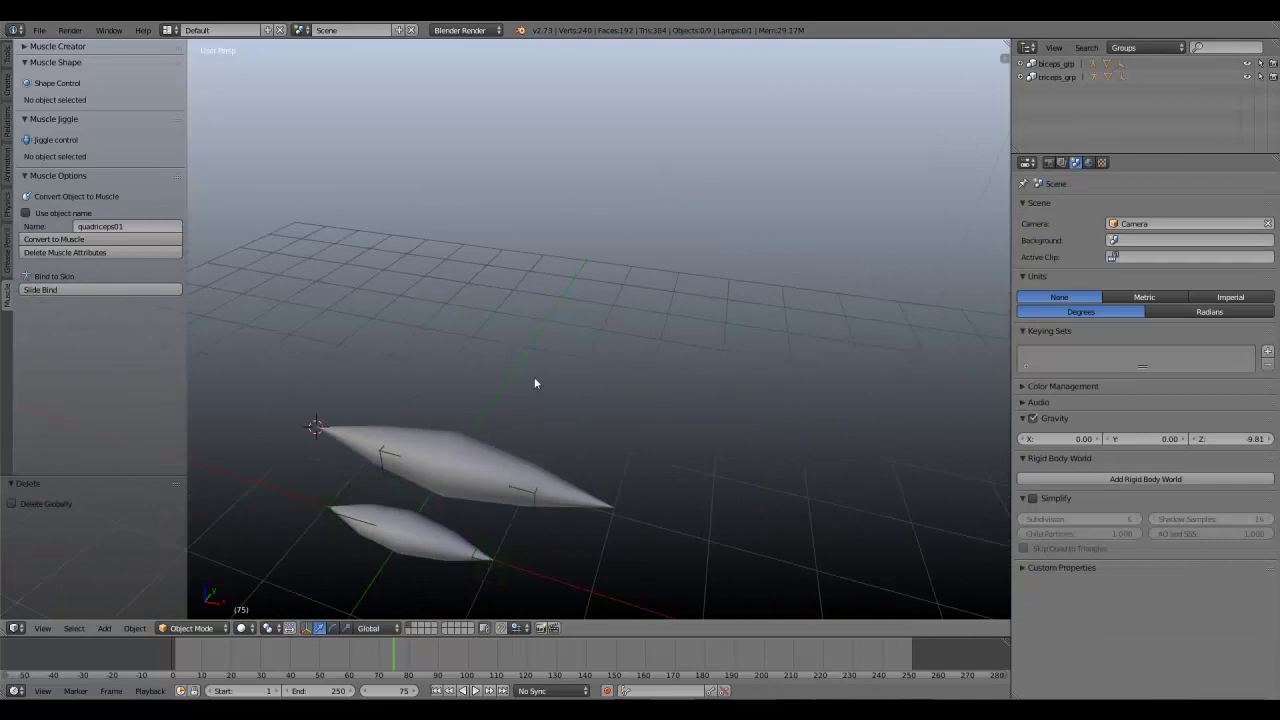
Step: Undo the deletion of the quadriceps armature and stretch control, and delete them again
{"action": "key", "text": "ctrl+z"}
{"action": "key", "text": "a"}
{"action": "key", "text": "a"}
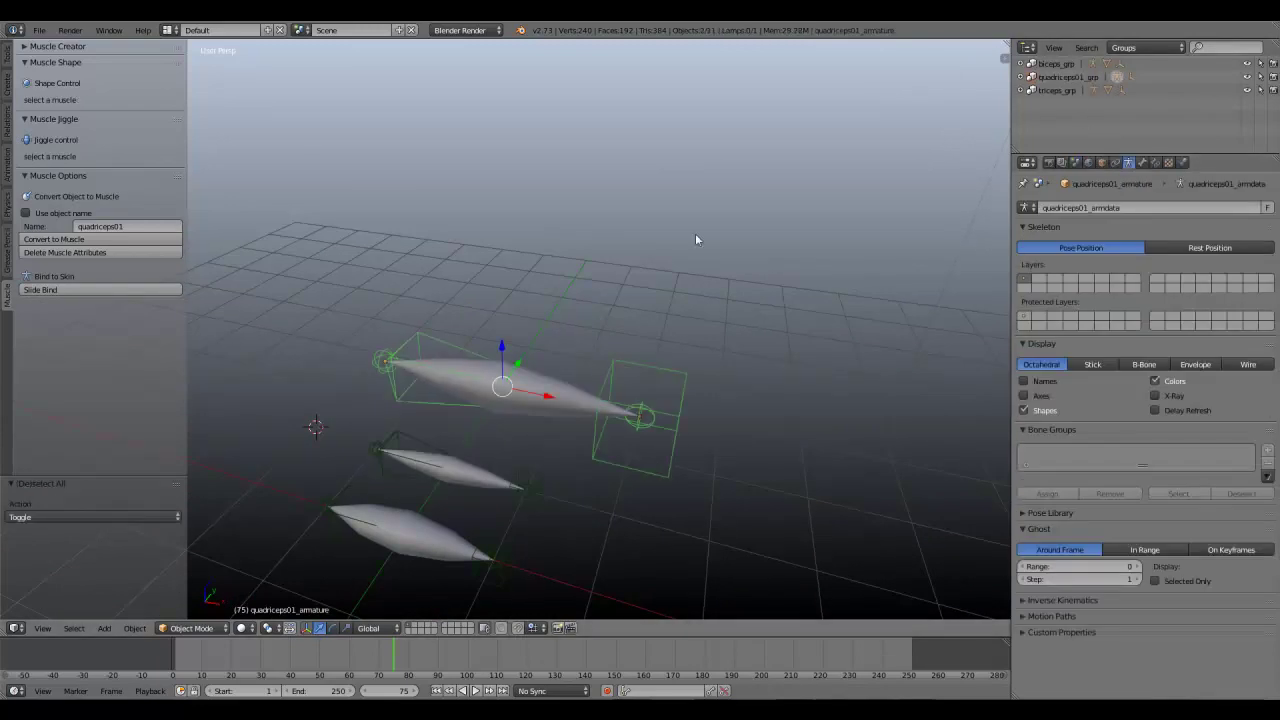
{"action": "key", "text": "Delete"}
Step: Move the bare quadriceps mesh along the Y axis away from the biceps and clear the selection
{"action": "right_click", "coordinate": [490, 446]}
{"action": "key", "text": "g"}
{"action": "right_click", "coordinate": [497, 414]}
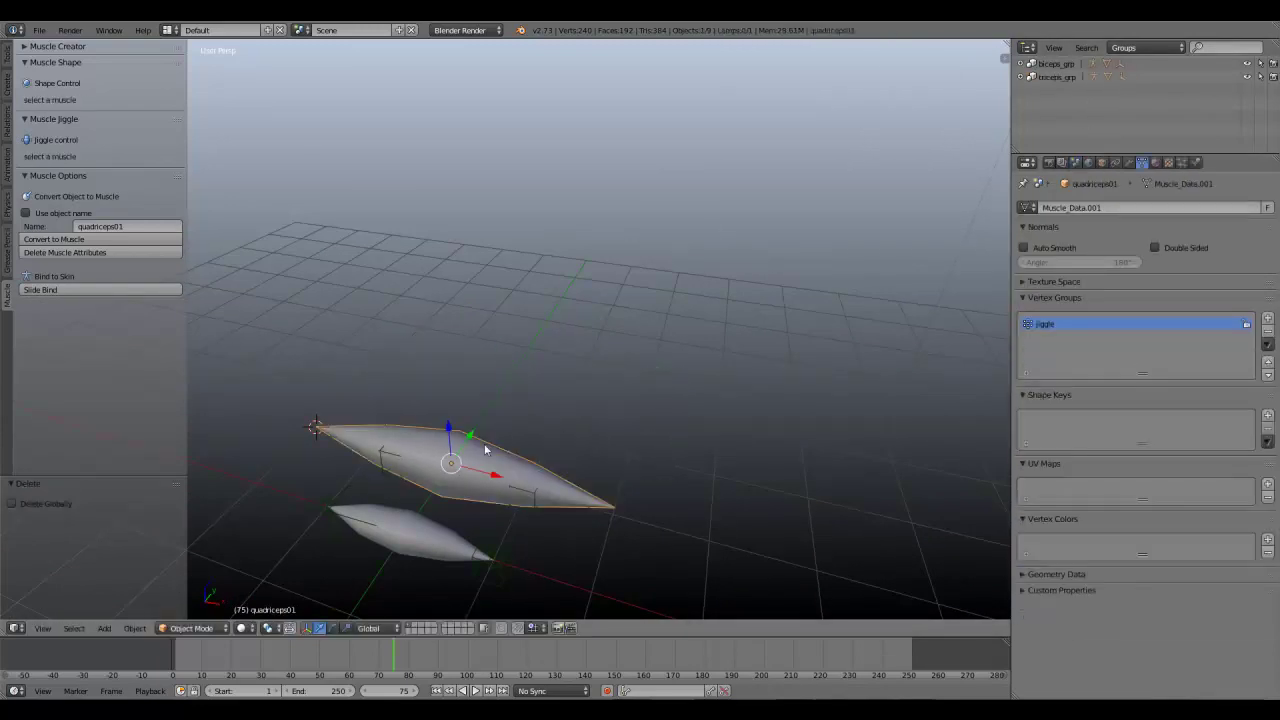
{"action": "middle_click_drag", "start_coordinate": [486, 447], "coordinate": [459, 443]}
{"action": "left_click_drag", "start_coordinate": [460, 425], "coordinate": [524, 352]}
{"action": "key", "text": "a"}
{"action": "scroll", "coordinate": [517, 400], "scroll_direction": "down", "scroll_amount": 4}
{"action": "mouse_move", "coordinate": [548, 394]}
{"action": "middle_mouse_down"}
{"action": "mouse_move", "coordinate": [517, 402]}
{"action": "mouse_move", "coordinate": [530, 385]}
{"action": "middle_mouse_up"}
{"action": "right_click", "coordinate": [547, 392]}
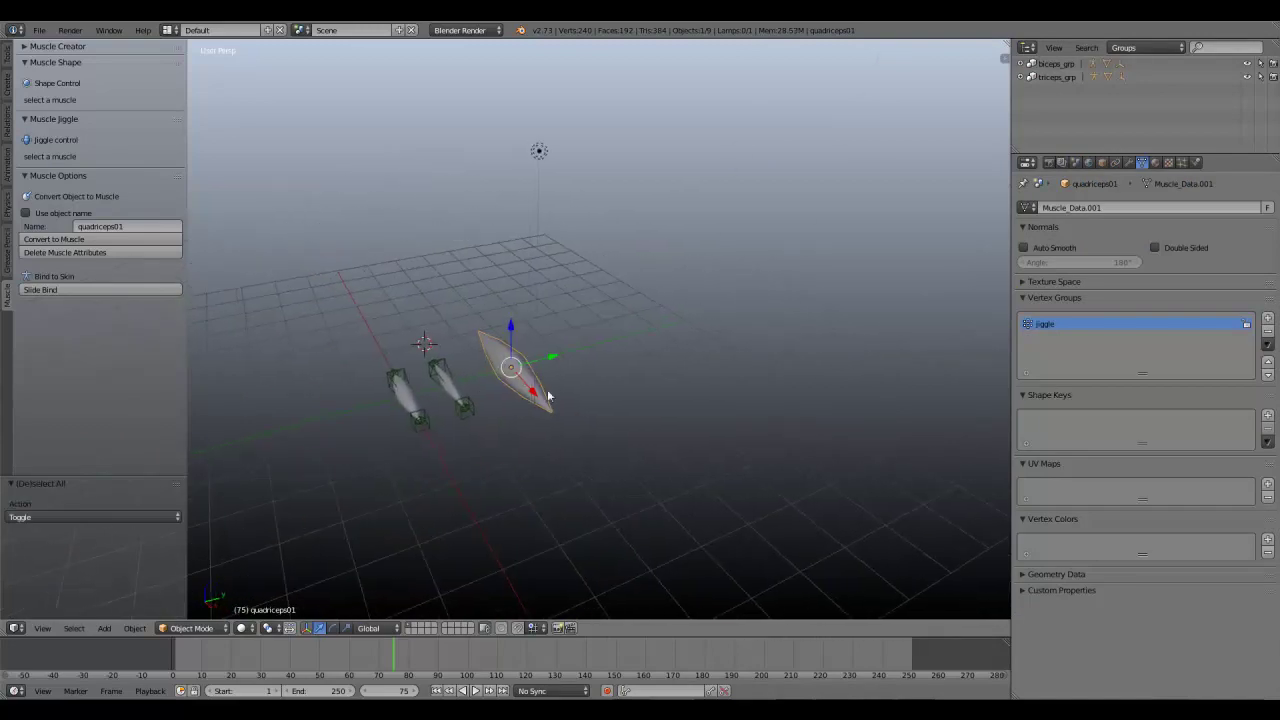
{"action": "key", "text": "a"}
{"action": "scroll", "coordinate": [330, 408], "scroll_direction": "up", "scroll_amount": 3}
{"action": "middle_click_drag", "start_coordinate": [358, 405], "coordinate": [322, 409]}
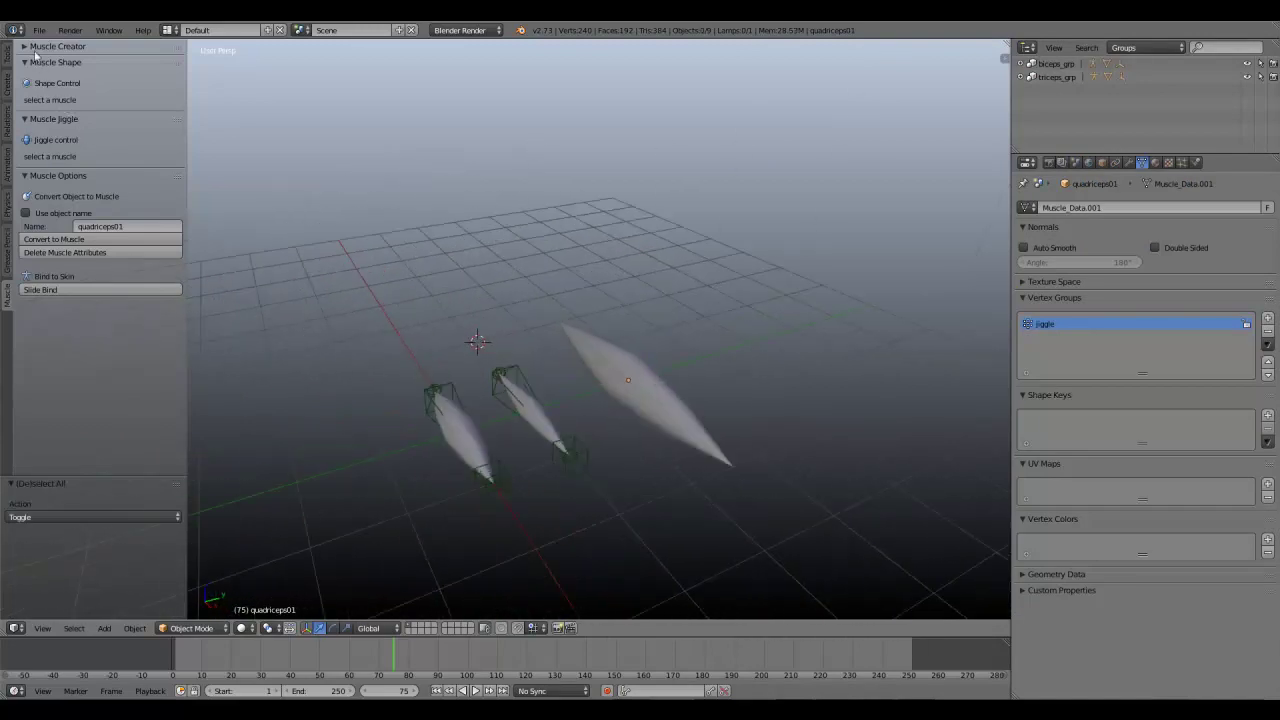
Step: Collapse the Muscle Shape and Muscle Jiggle settings, keeping only Muscle Options expanded
{"action": "left_click", "coordinate": [40, 47]}
{"action": "left_click", "coordinate": [45, 47]}
{"action": "left_click", "coordinate": [38, 62]}
{"action": "left_click", "coordinate": [40, 78]}
{"action": "left_click", "coordinate": [37, 93]}
{"action": "left_click", "coordinate": [38, 94]}
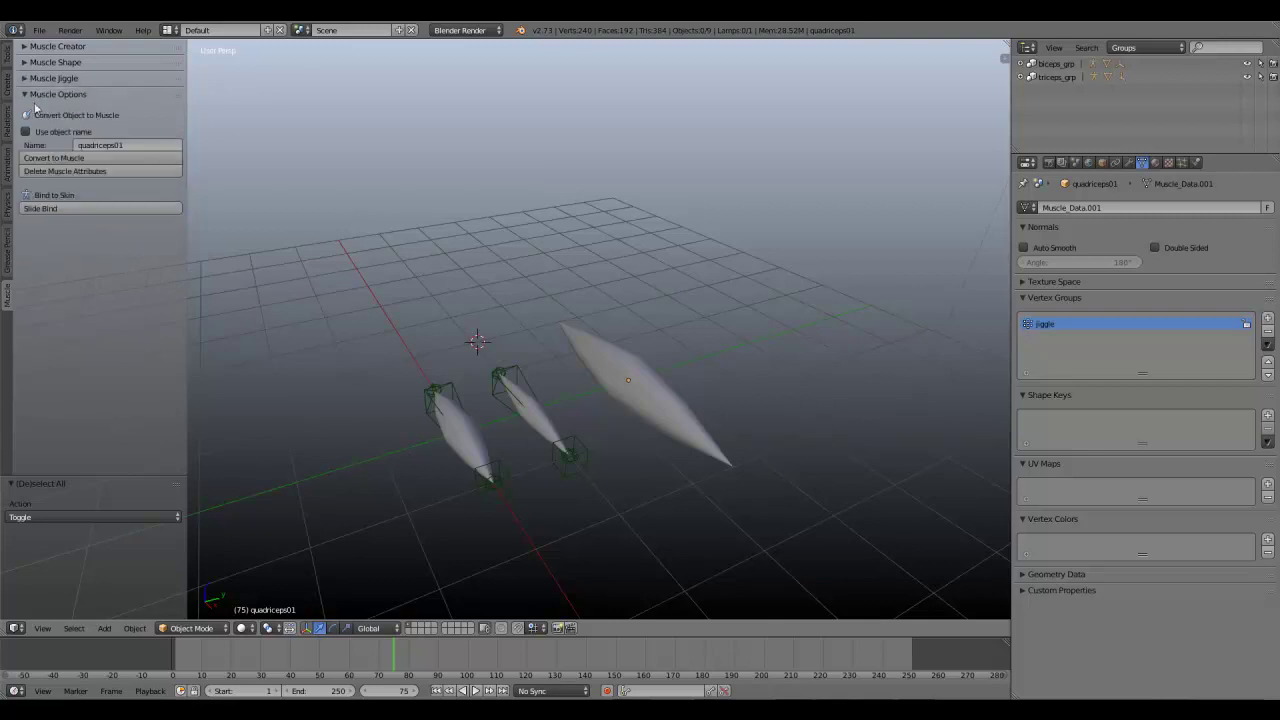
Step: Expand the Muscle Jiggle, Muscle Shape and Muscle Creator settings alongside Muscle Options
{"action": "left_click", "coordinate": [43, 79]}
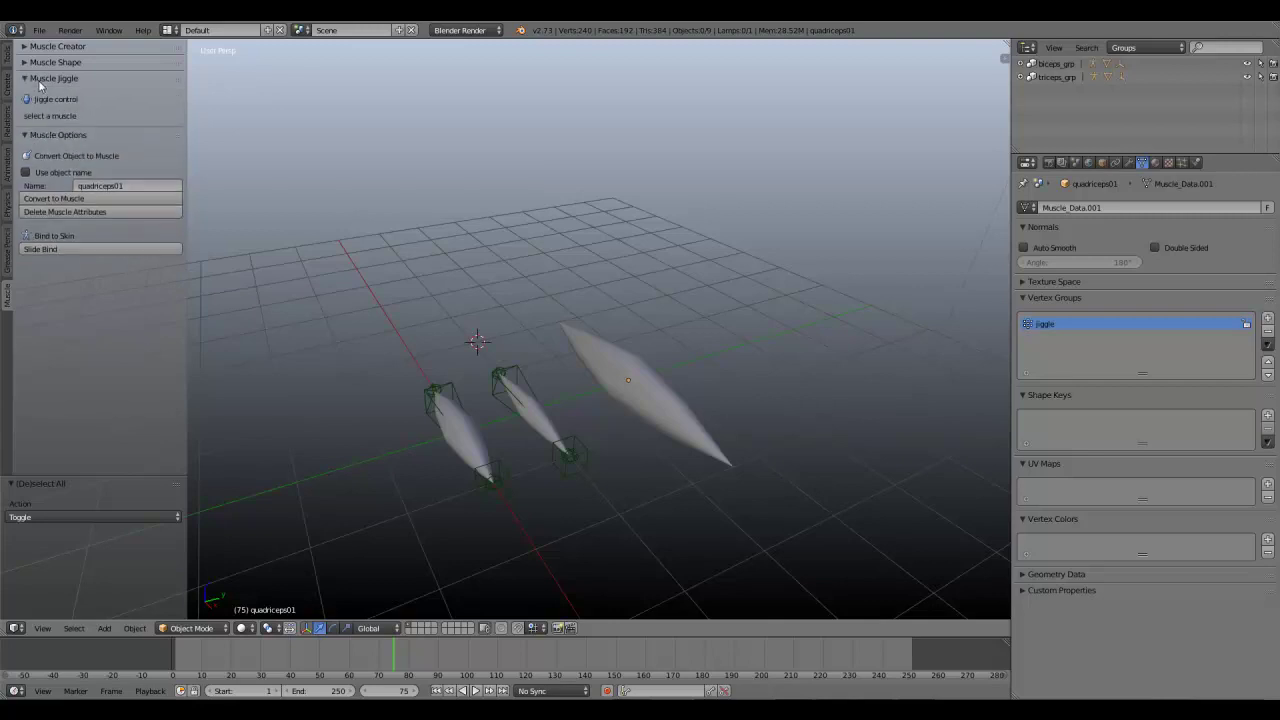
{"action": "left_click", "coordinate": [43, 63]}
{"action": "left_click", "coordinate": [44, 47]}
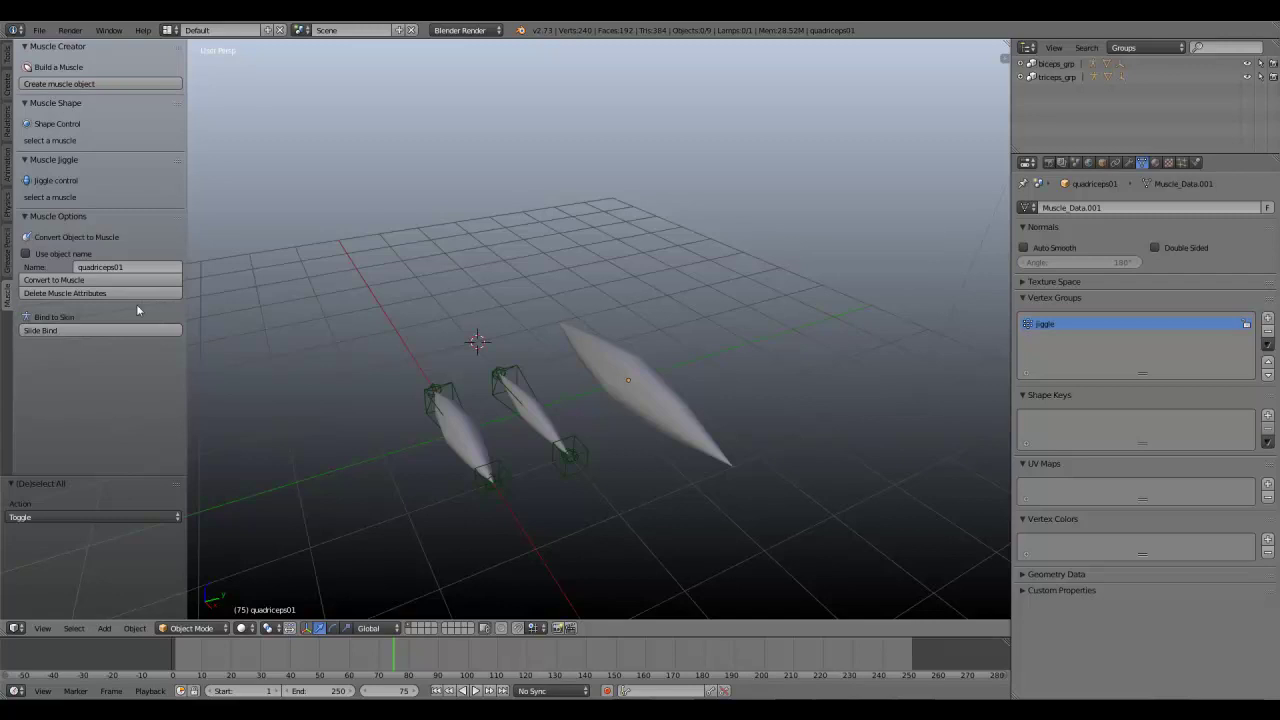
{"action": "scroll", "coordinate": [445, 430], "scroll_direction": "down", "scroll_amount": 3}
{"action": "scroll", "coordinate": [445, 430], "scroll_direction": "up", "scroll_amount": 4}
{"action": "middle_click_drag", "start_coordinate": [445, 430], "coordinate": [507, 346]}
{"action": "scroll", "coordinate": [634, 408], "scroll_direction": "up", "scroll_amount": 1}
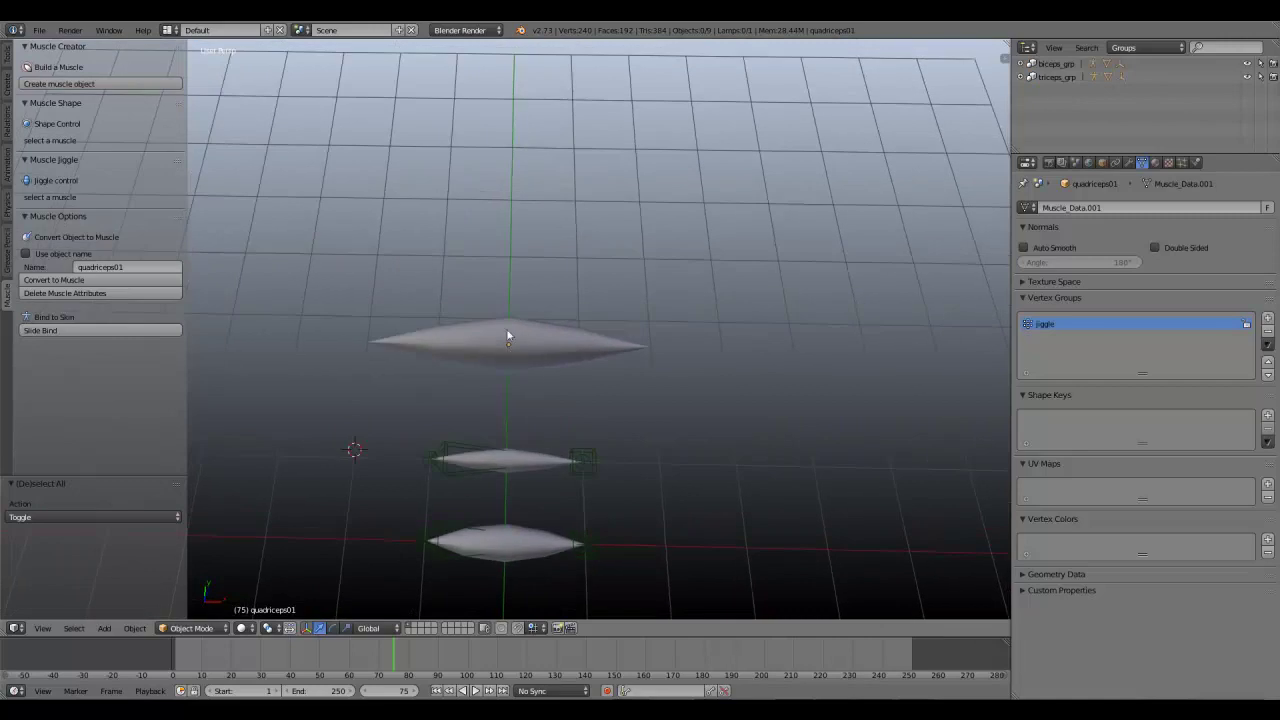
Step: Try moving the biceps stretch control, cancel the move, and briefly play the animation
{"action": "right_click", "coordinate": [506, 330]}
{"action": "middle_click_drag", "start_coordinate": [506, 330], "coordinate": [513, 460]}
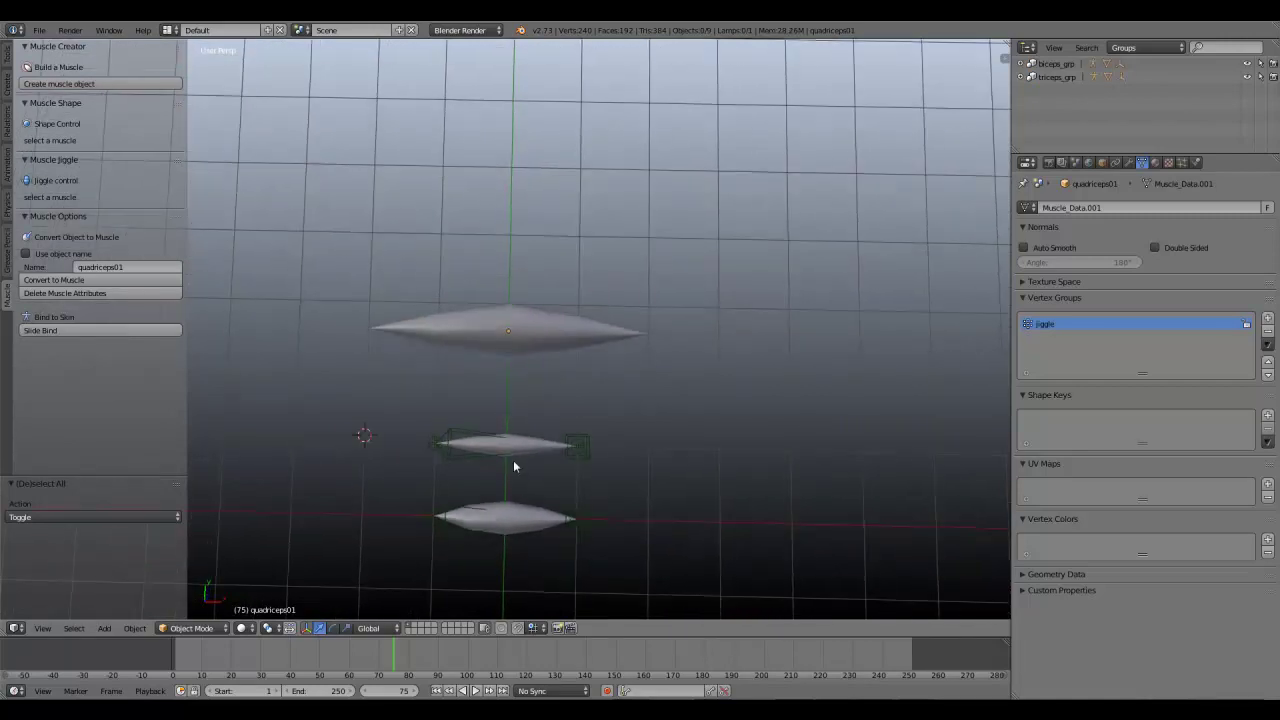
{"action": "right_click", "coordinate": [575, 446]}
{"action": "key", "text": "g"}
{"action": "right_click", "coordinate": [582, 432]}
{"action": "key", "text": "alt+a"}
{"action": "key", "text": "alt+a"}
Step: Scale the bare quadriceps01 mesh along the global X axis to about 0.65 and clear the selection
{"action": "middle_click_drag", "start_coordinate": [486, 510], "coordinate": [550, 420]}
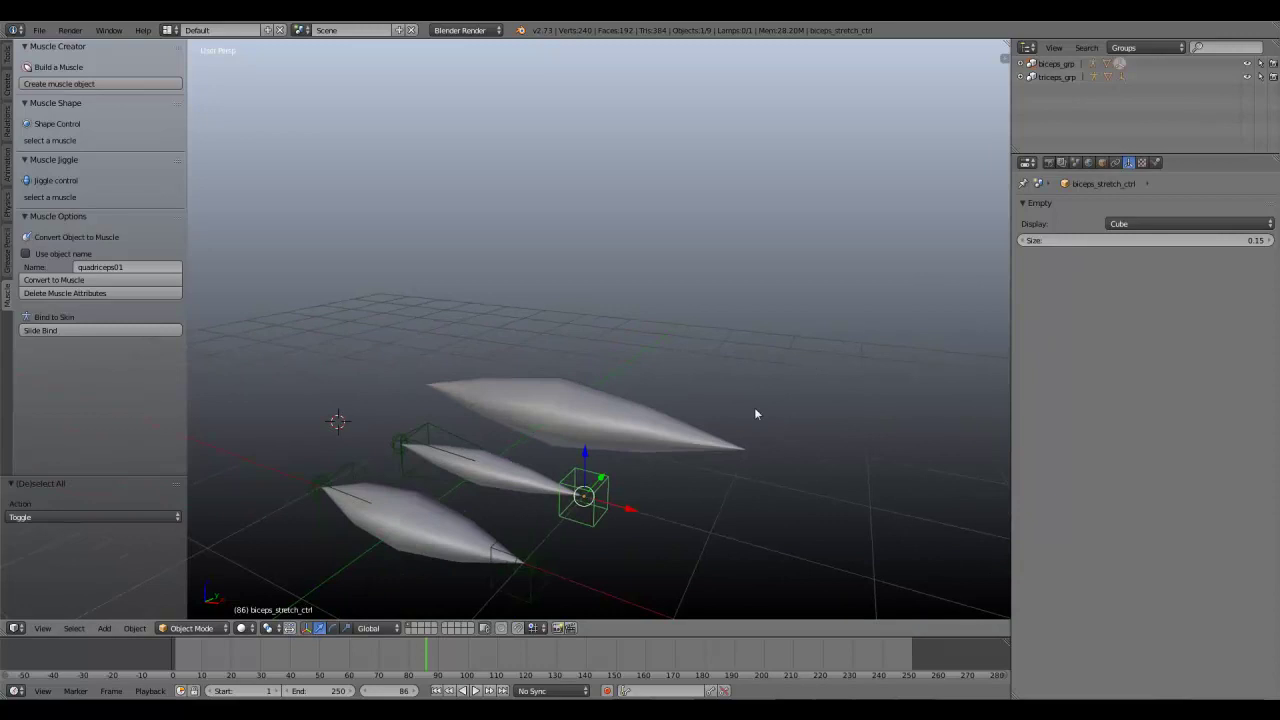
{"action": "middle_click_drag", "start_coordinate": [756, 413], "coordinate": [626, 448]}
{"action": "right_click", "coordinate": [545, 420]}
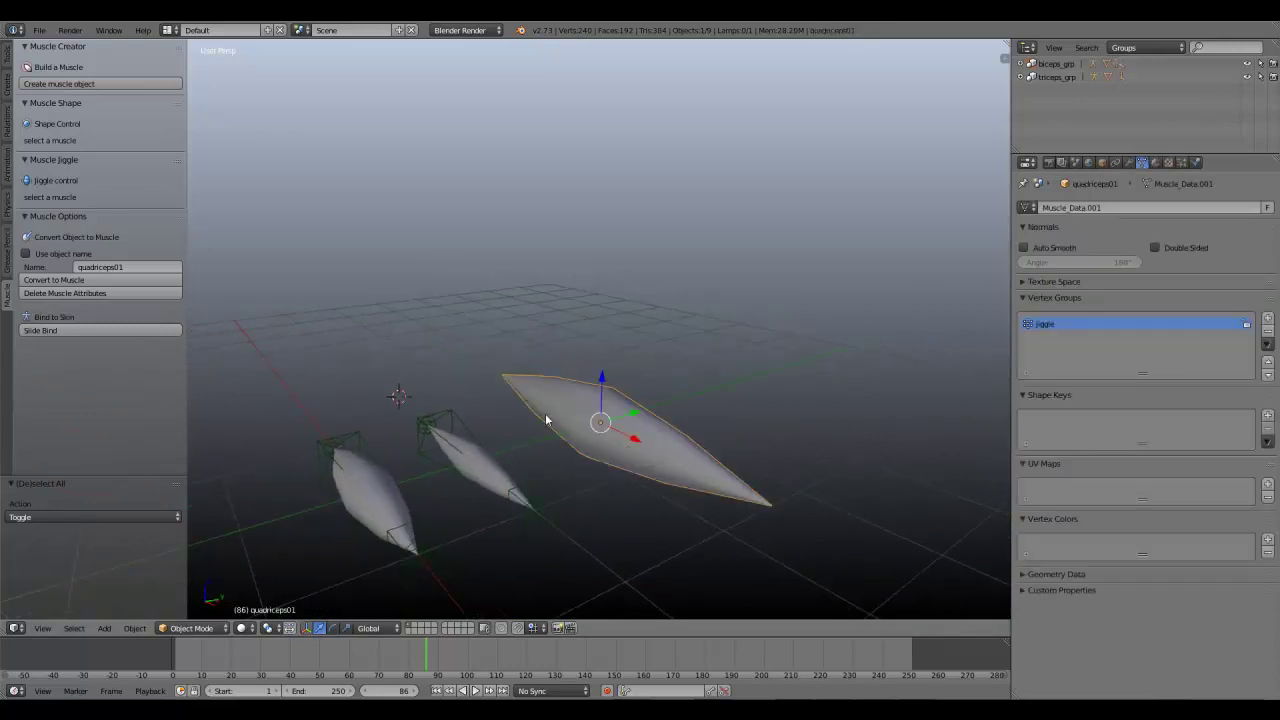
{"action": "middle_click_drag", "start_coordinate": [545, 420], "coordinate": [547, 438]}
{"action": "middle_click_drag", "start_coordinate": [632, 372], "coordinate": [641, 384]}
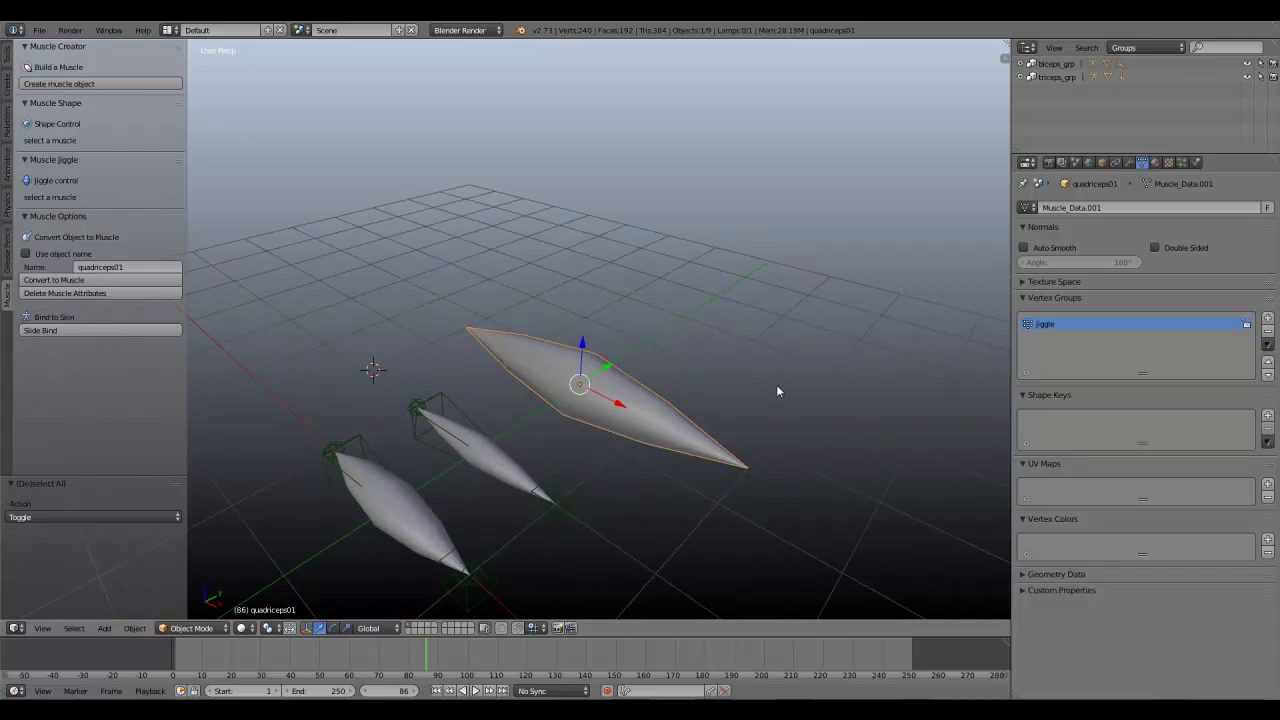
{"action": "key", "text": "s"}
{"action": "key", "text": "x"}
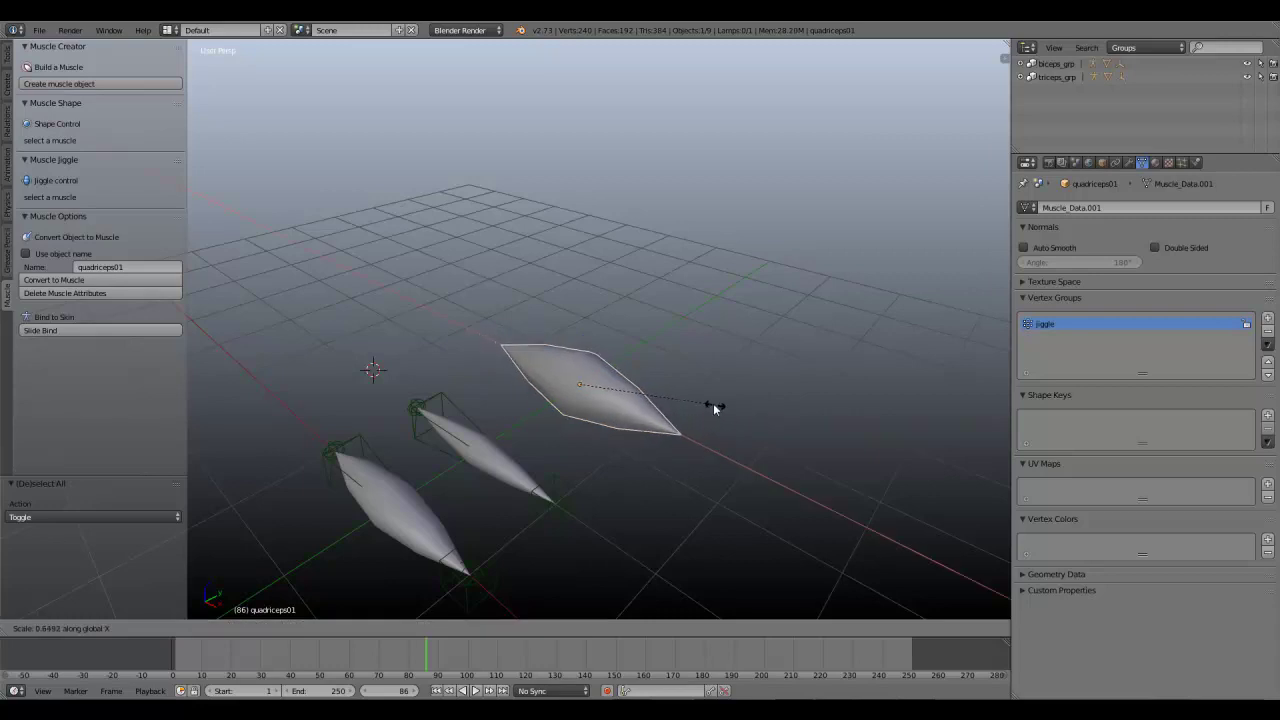
{"action": "left_click", "coordinate": [709, 407]}
{"action": "key", "text": "a"}
Step: Examine the shortened quadriceps mesh beside the two rigged muscles from above and leave it selected
{"action": "scroll", "coordinate": [697, 417], "scroll_direction": "down", "scroll_amount": 2}
{"action": "right_click", "coordinate": [555, 366]}
{"action": "middle_click_drag", "start_coordinate": [555, 366], "coordinate": [565, 429]}
{"action": "key", "text": "a"}
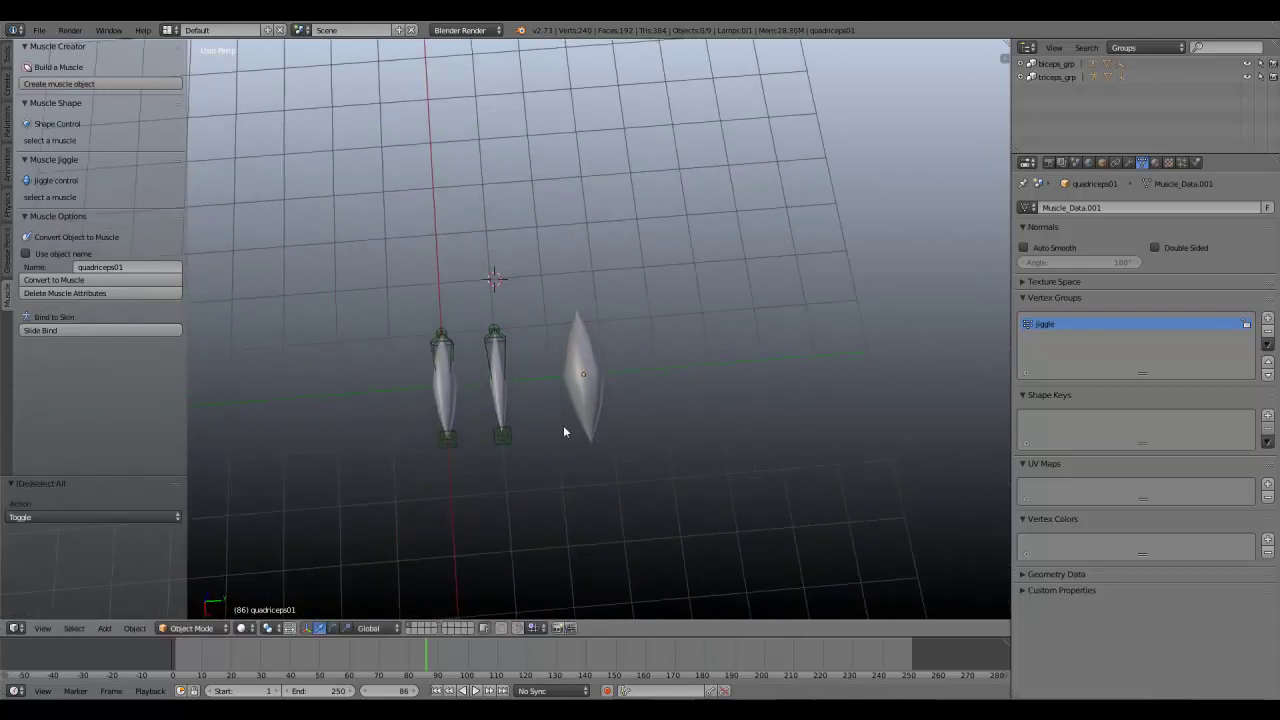
{"action": "right_click", "coordinate": [590, 358]}
{"action": "middle_click_drag", "start_coordinate": [586, 362], "coordinate": [541, 422]}
{"action": "scroll", "coordinate": [564, 389], "scroll_direction": "up", "scroll_amount": 1}
{"action": "key", "text": "a"}
{"action": "right_click", "coordinate": [592, 398]}
{"action": "scroll", "coordinate": [556, 473], "scroll_direction": "up", "scroll_amount": 2}
{"action": "key", "text": "a"}
{"action": "middle_click_drag", "start_coordinate": [594, 487], "coordinate": [589, 453], "text": "shift"}
{"action": "right_click", "coordinate": [638, 424]}
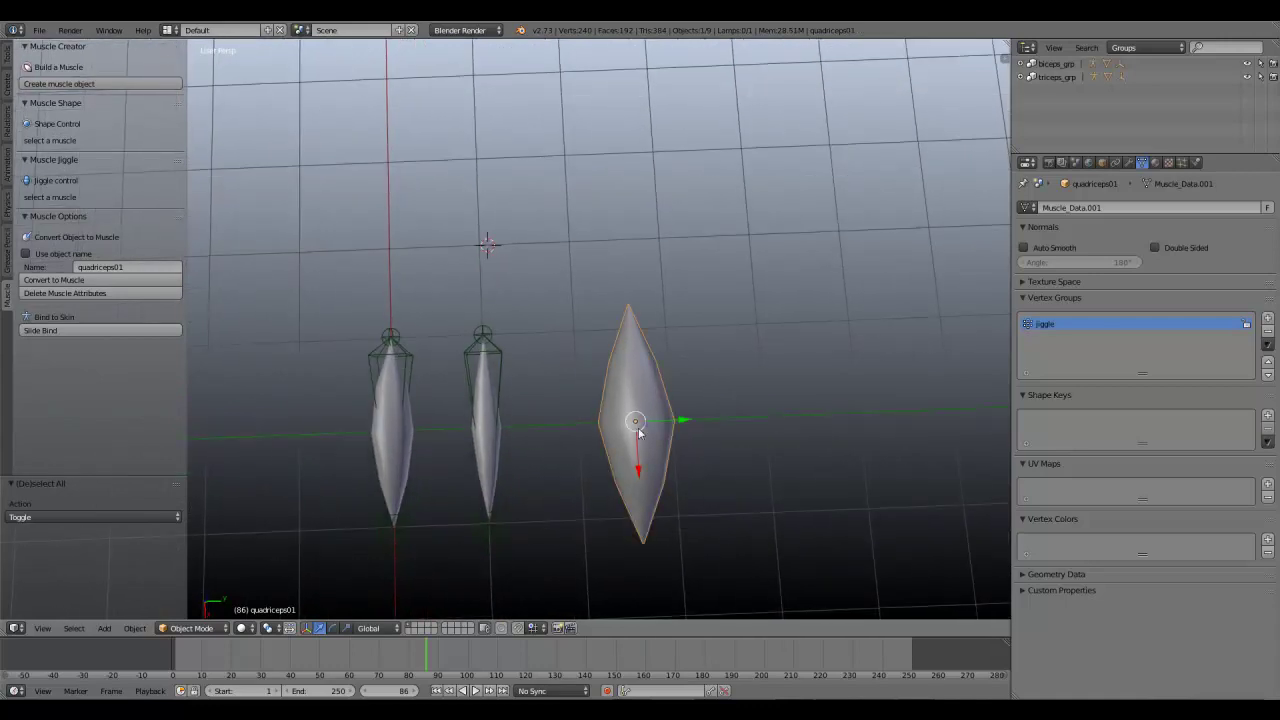
{"action": "key", "text": "a"}
{"action": "right_click", "coordinate": [649, 440]}
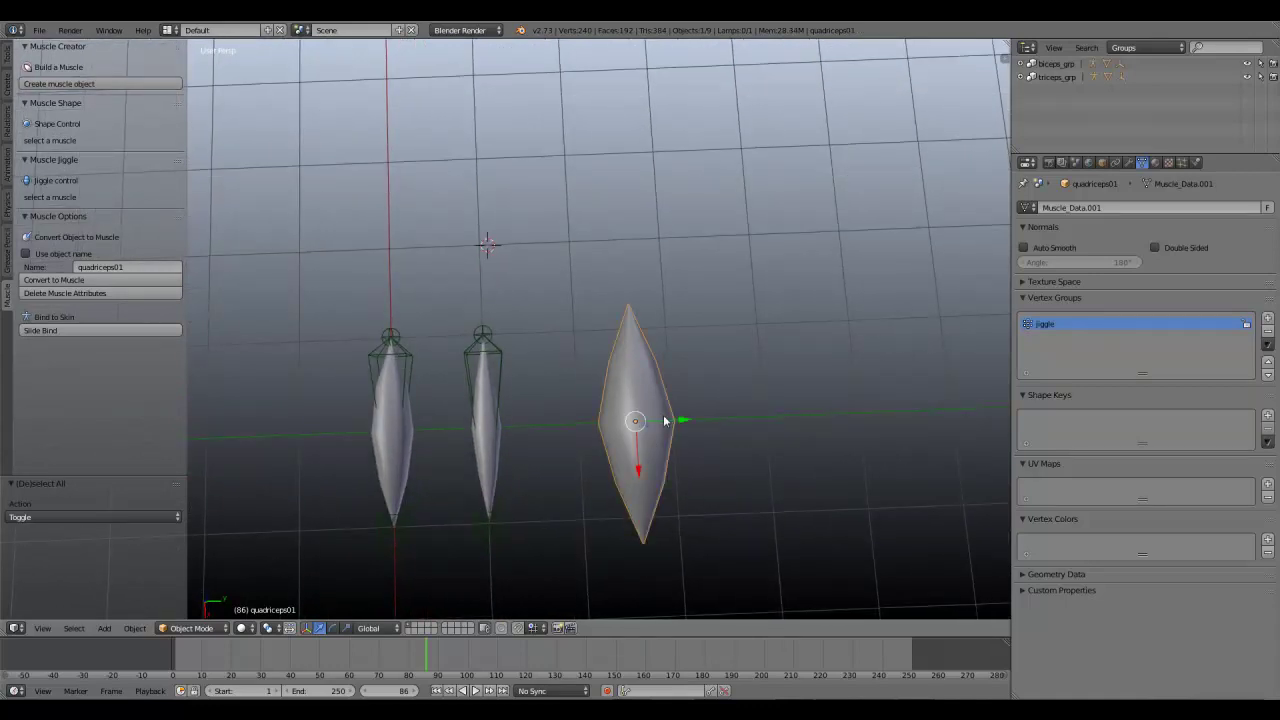